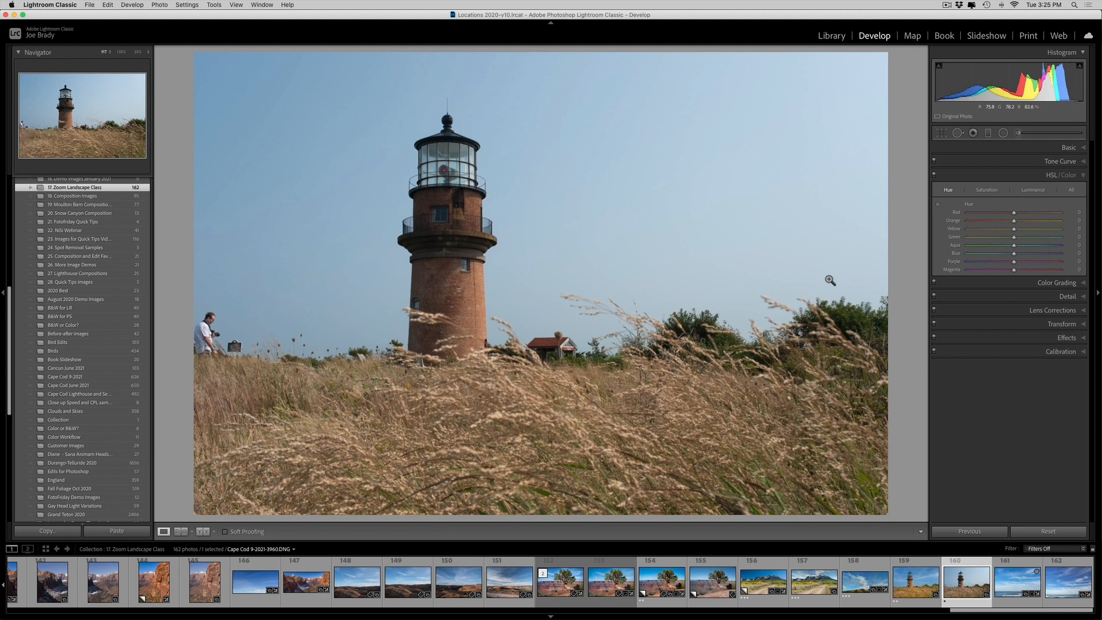
Step: Straighten the lighthouse photo slightly with the crop tool and apply the crop
left_click(941, 133)
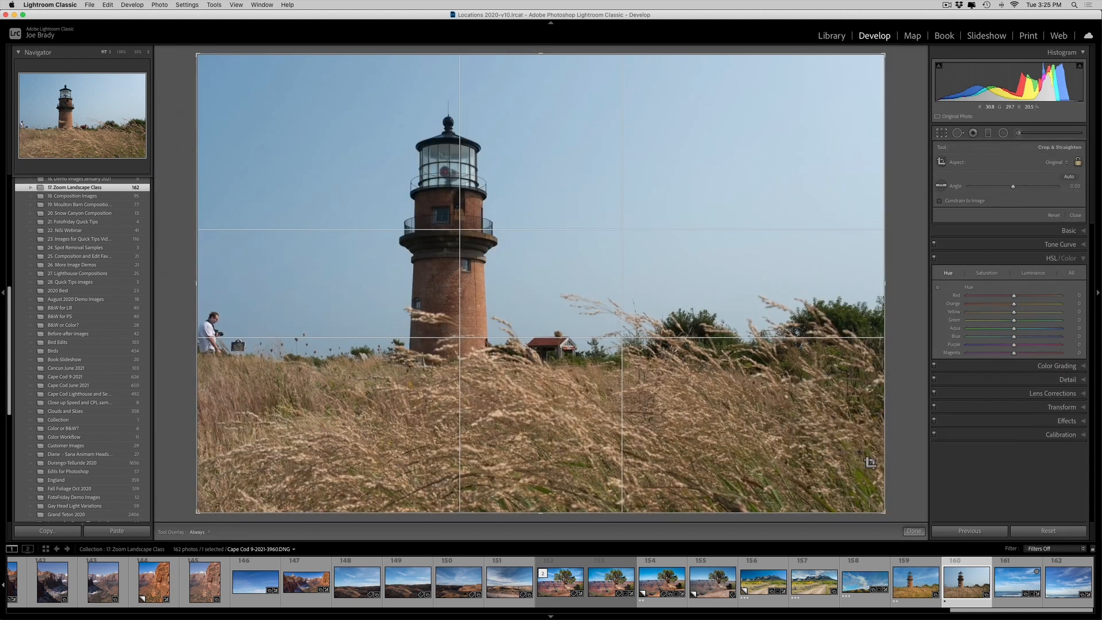
left_click_drag(892, 519, 890, 515)
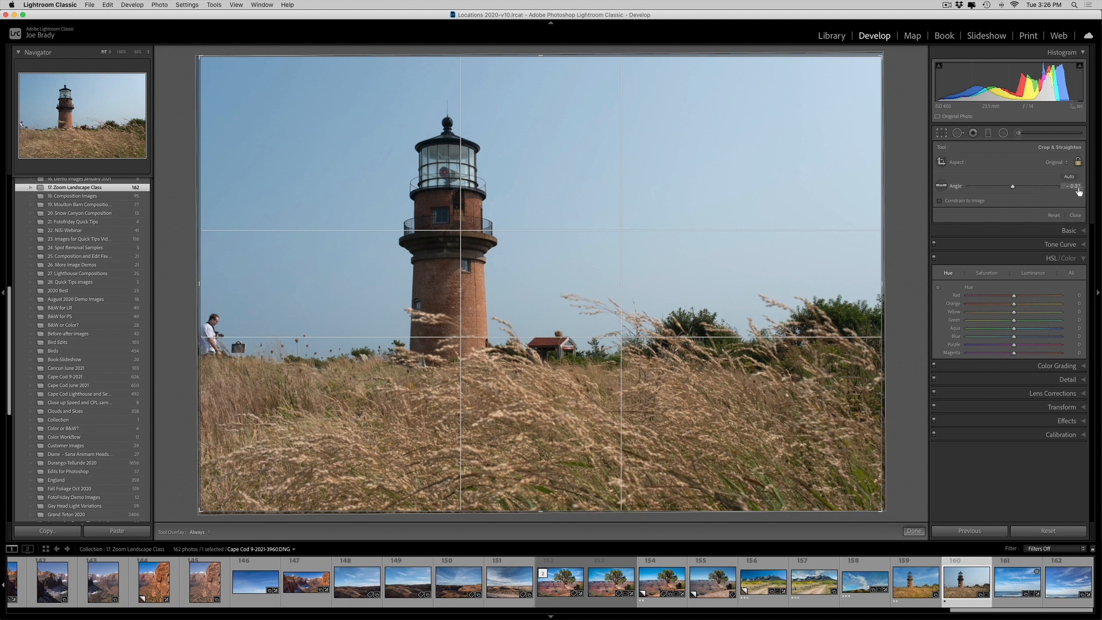
left_click(913, 531)
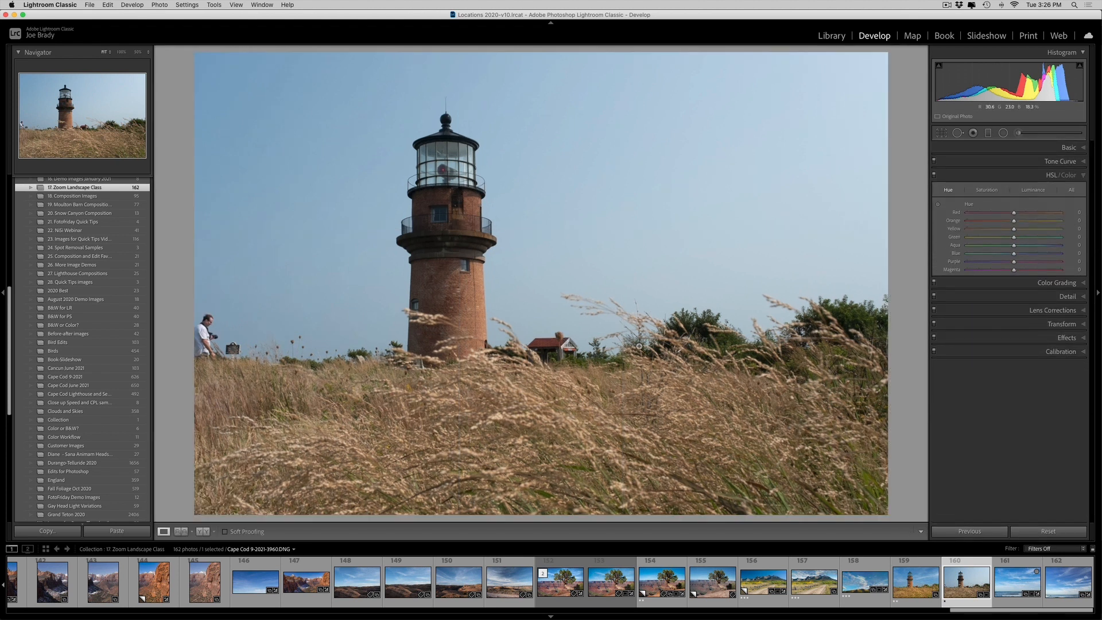
Step: Set the photo's shadows to +84 and highlights to -36 in the basic adjustments
left_click(1068, 149)
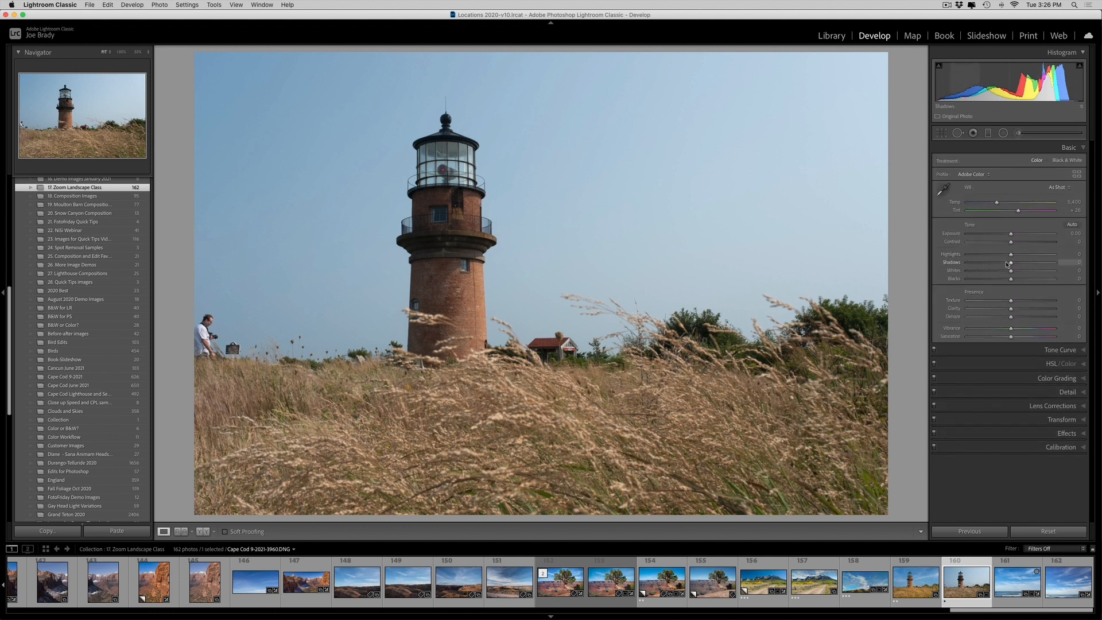
left_click_drag(1011, 263, 1046, 264)
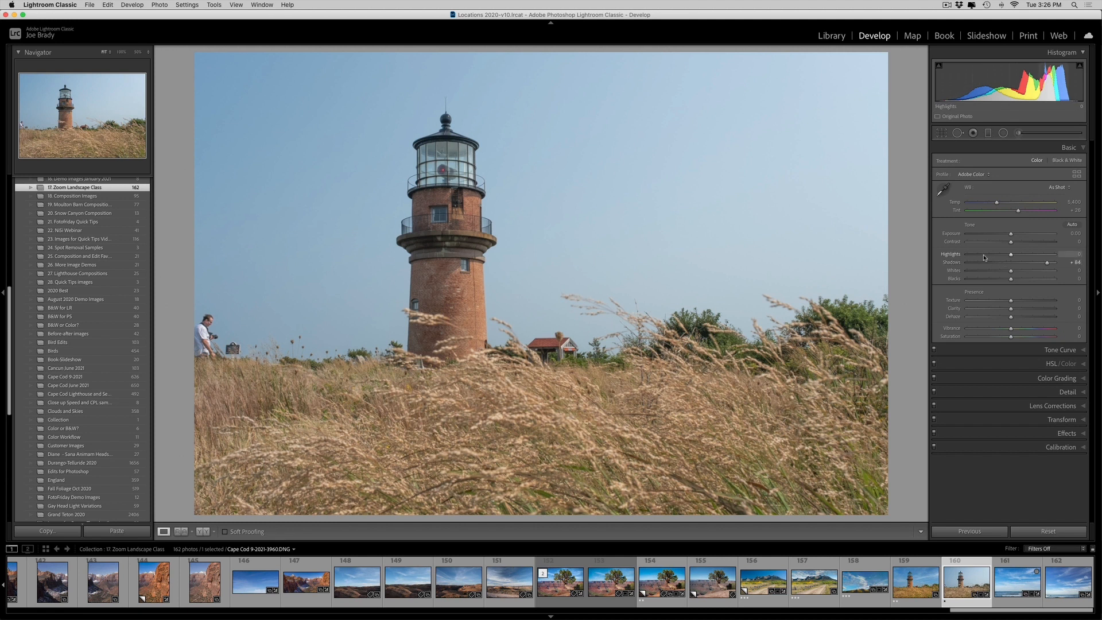
left_click_drag(1011, 254, 995, 256)
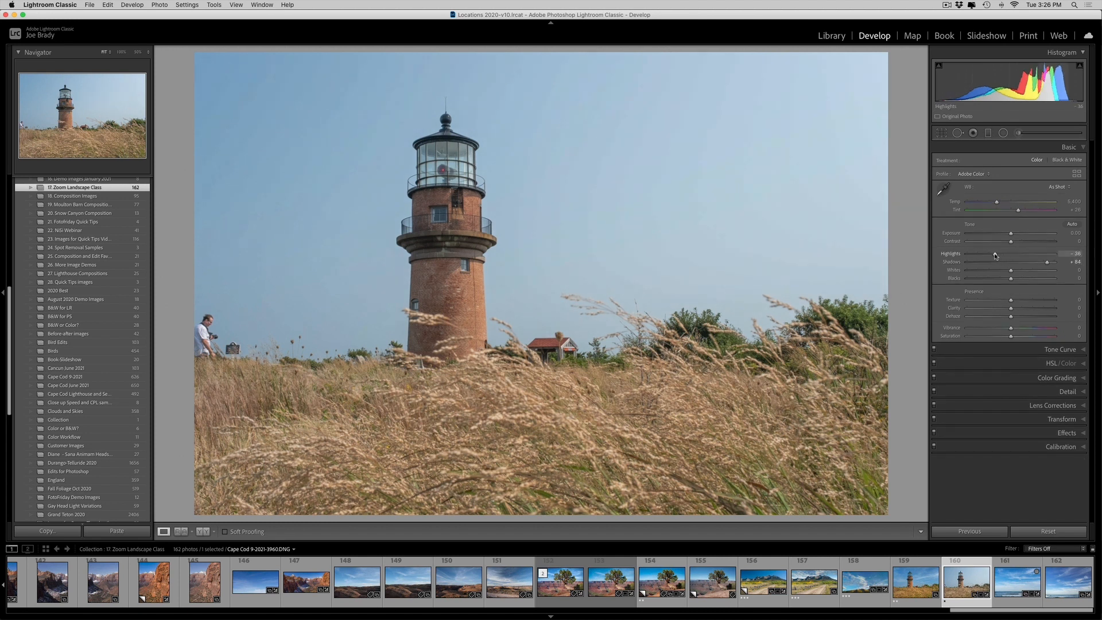
Step: Set the photo's texture to +37, clarity to +18, vibrance to +19 and saturation to +23
left_click(1027, 300)
left_click(1018, 309)
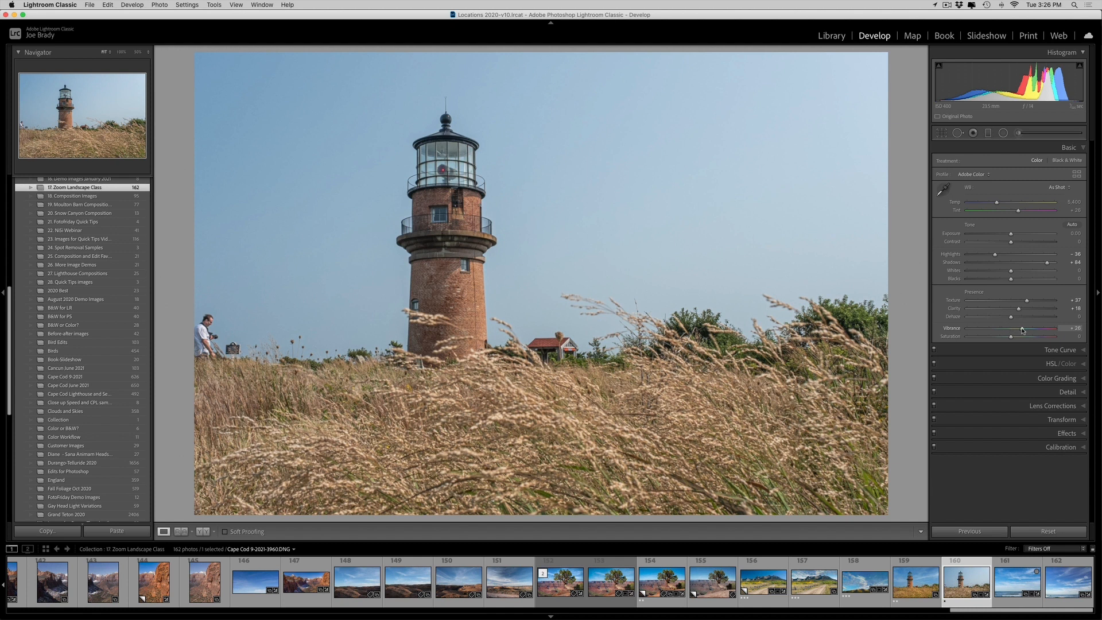
left_click(1022, 329)
left_click(1019, 328)
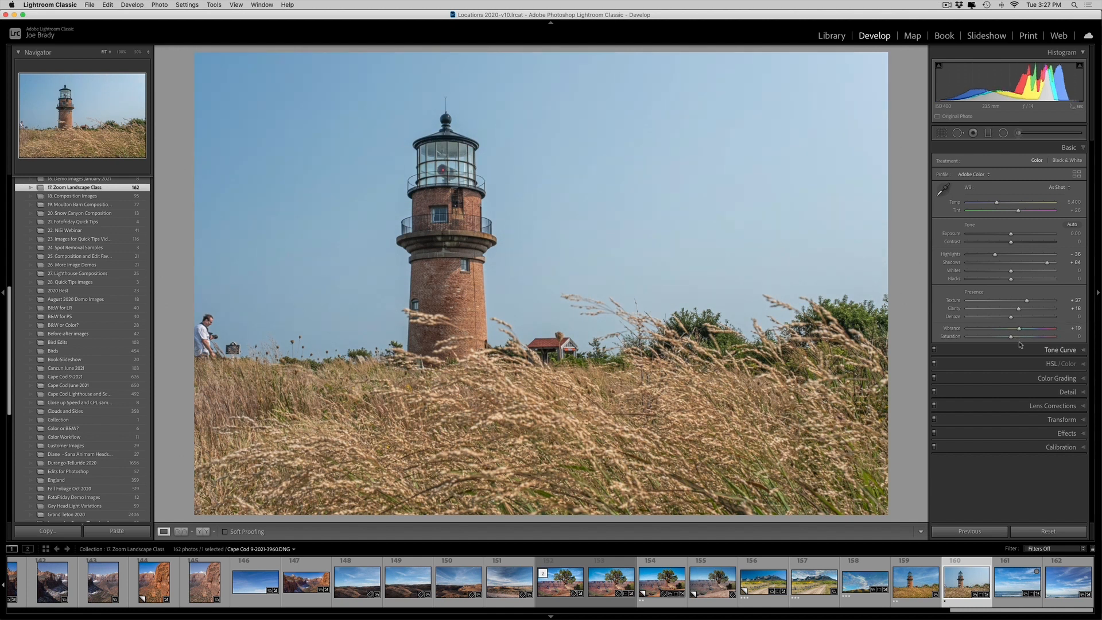
left_click(1019, 337)
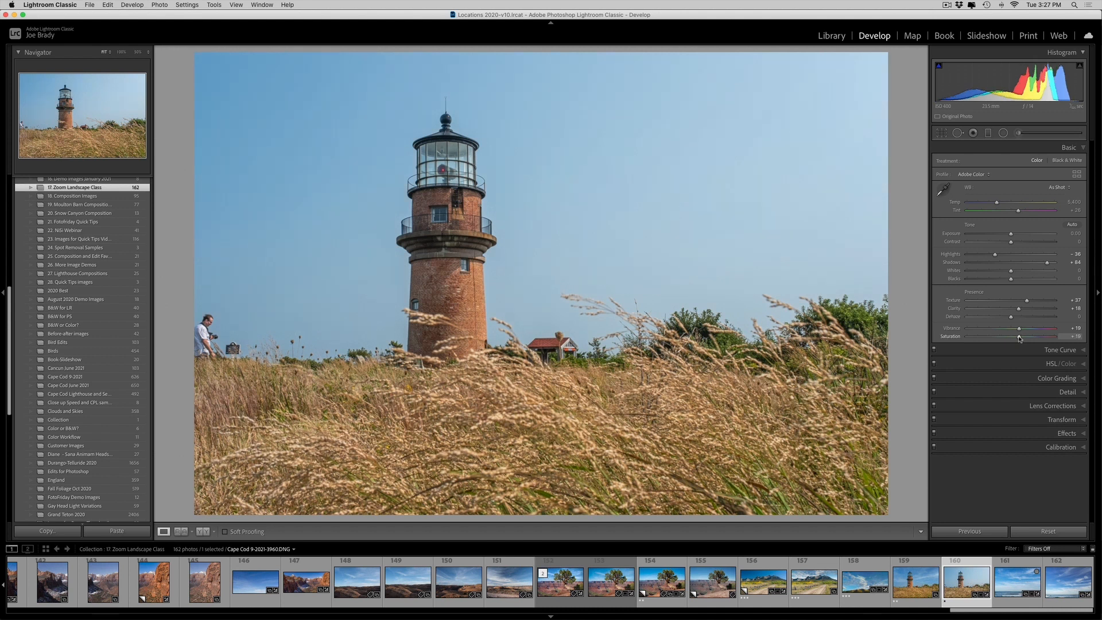
left_click_drag(1019, 338, 1021, 338)
Step: Add a graduated filter covering the grass up to just above the horizon, and check its coverage with the mask overlay
left_click(988, 134)
left_click_drag(482, 366, 483, 292)
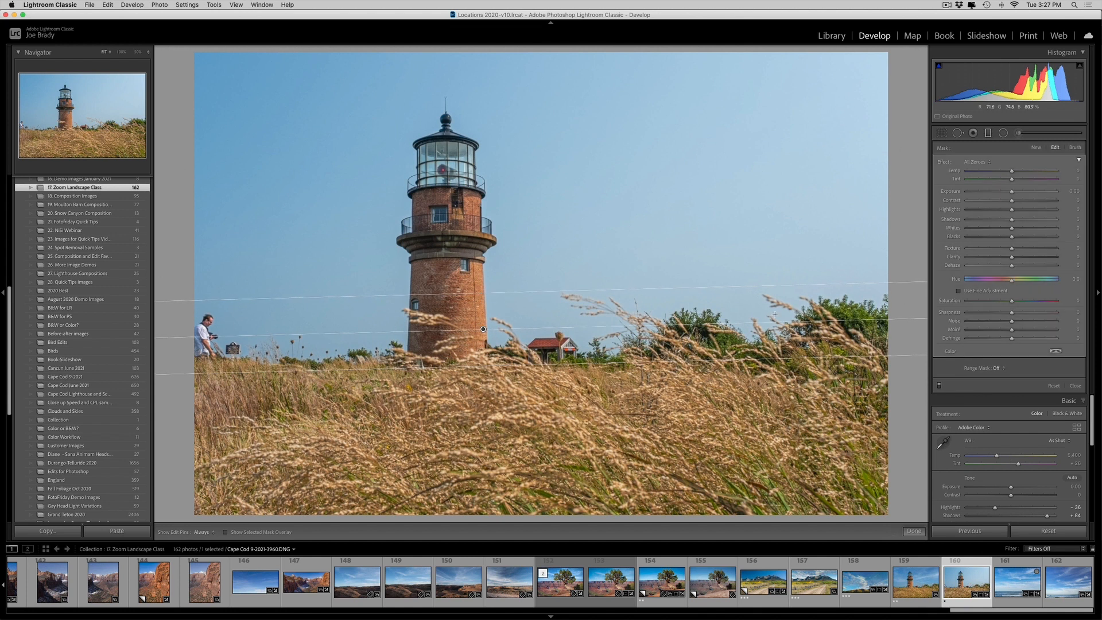
key("o")
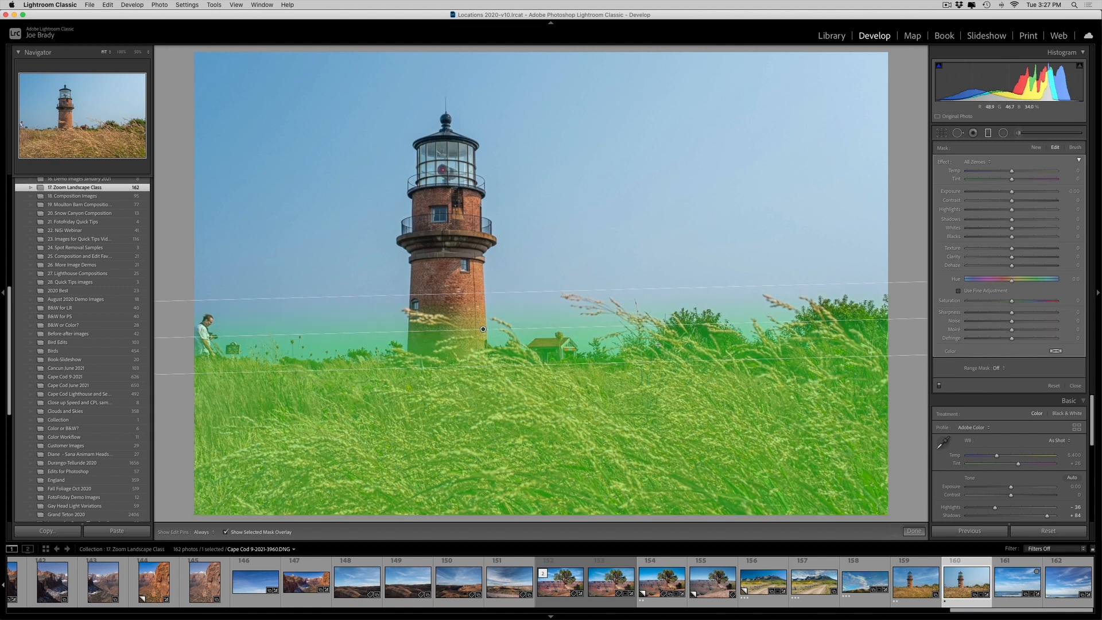
key("o")
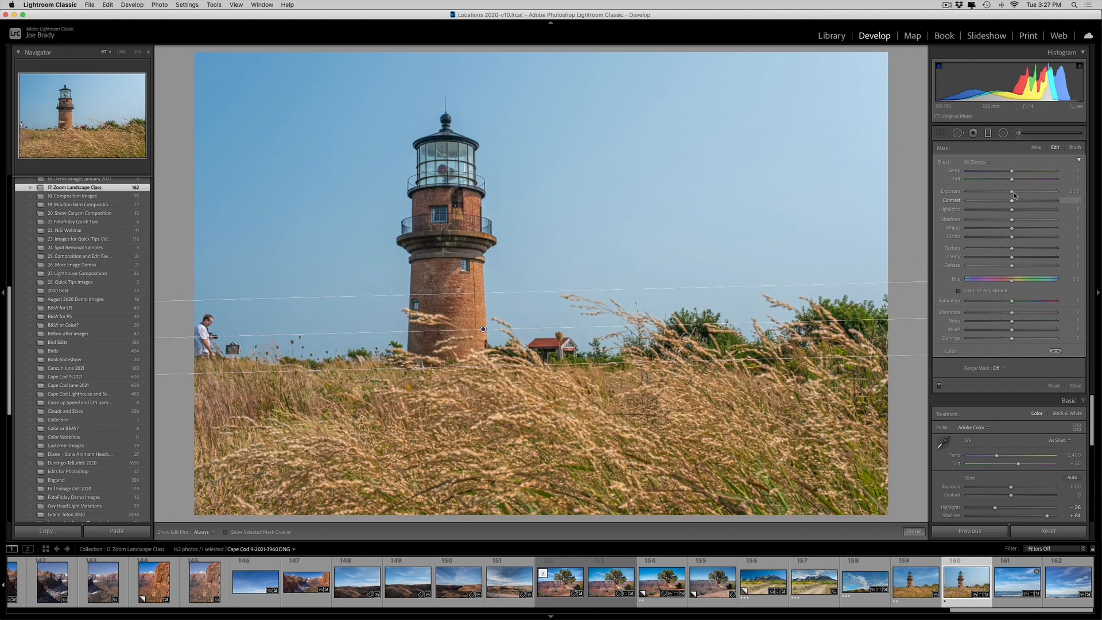
Step: Set the grass filter's exposure to 0.24, contrast to 12 and clarity to 17, slightly reduce its saturation, and finish the filter
left_click_drag(1012, 191, 1014, 194)
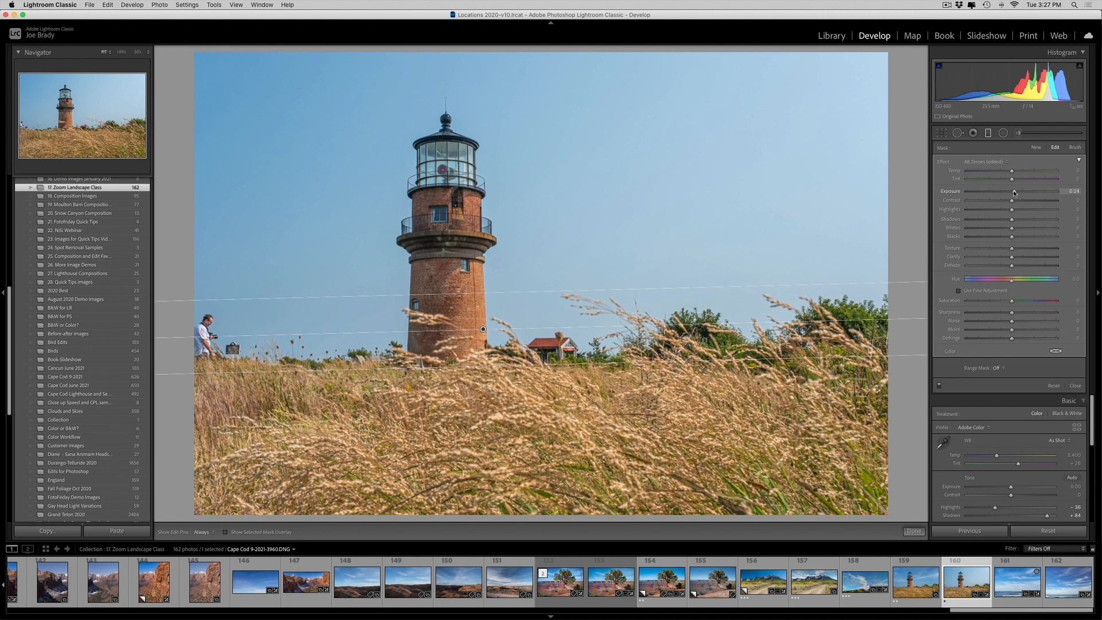
left_click_drag(1012, 303, 1007, 304)
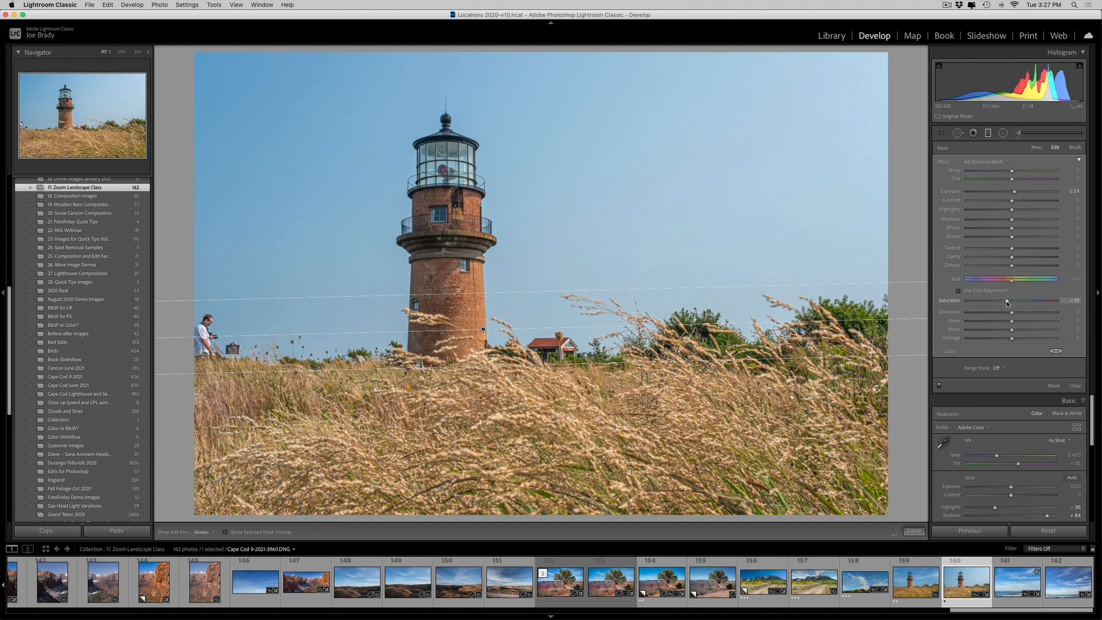
left_click(1020, 257)
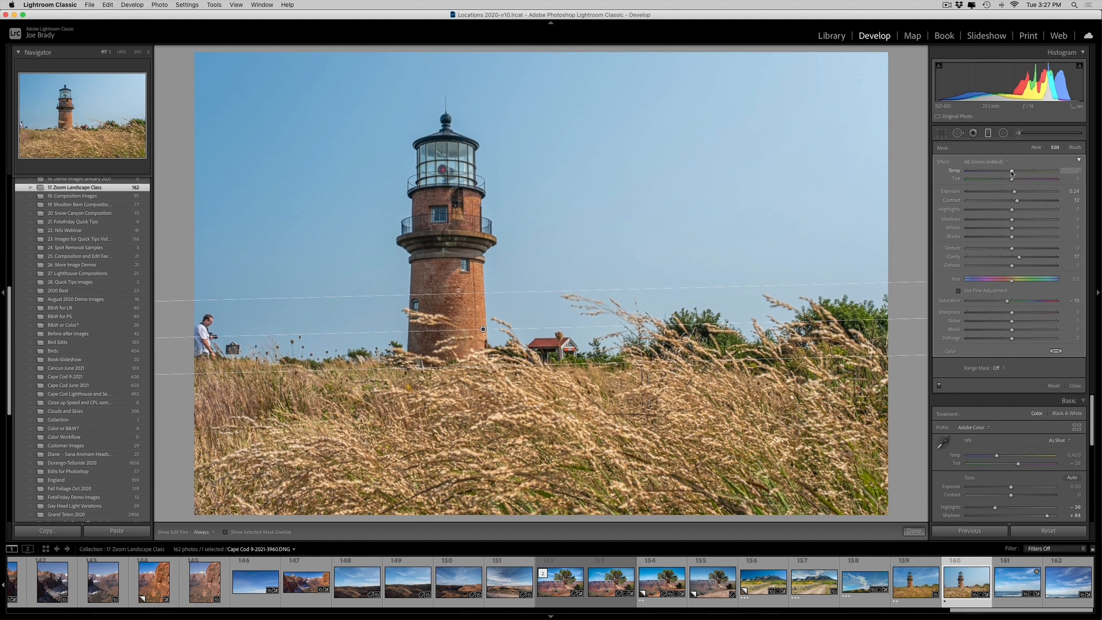
left_click_drag(1012, 172, 1010, 172)
left_click_drag(1009, 303, 1009, 304)
left_click(914, 531)
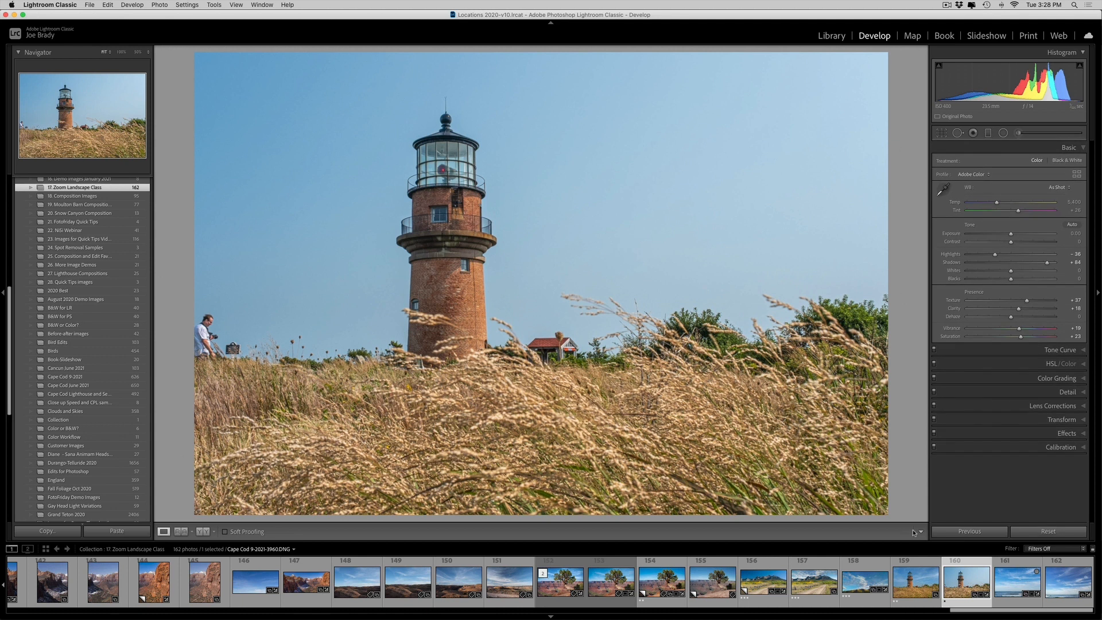
Step: Paint an adjustment brush mask over the lighthouse's brick tower with Auto Mask on and the mask overlay shown
left_click(1018, 133)
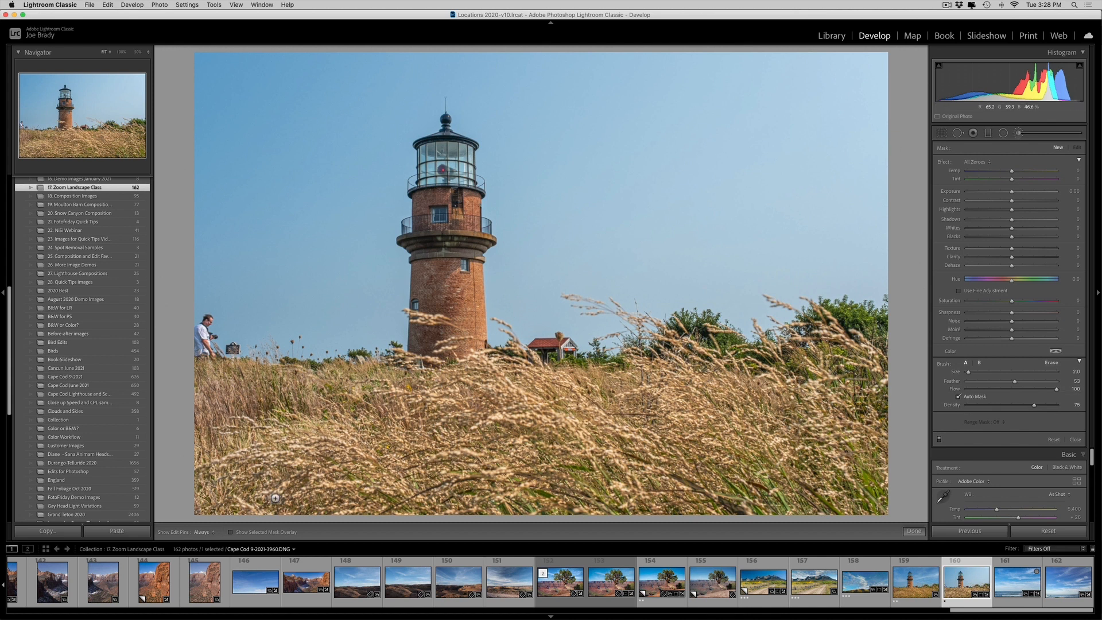
left_click(230, 533)
scroll(457, 314, "up", 5)
mouse_move(443, 270)
left_mouse_down()
mouse_move(476, 299)
mouse_move(476, 330)
mouse_move(439, 341)
mouse_move(436, 275)
mouse_move(471, 270)
mouse_move(485, 310)
left_mouse_up()
key("h")
mouse_move(469, 256)
left_mouse_down()
mouse_move(483, 221)
mouse_move(465, 247)
mouse_move(446, 248)
mouse_move(436, 216)
mouse_move(488, 223)
left_mouse_up()
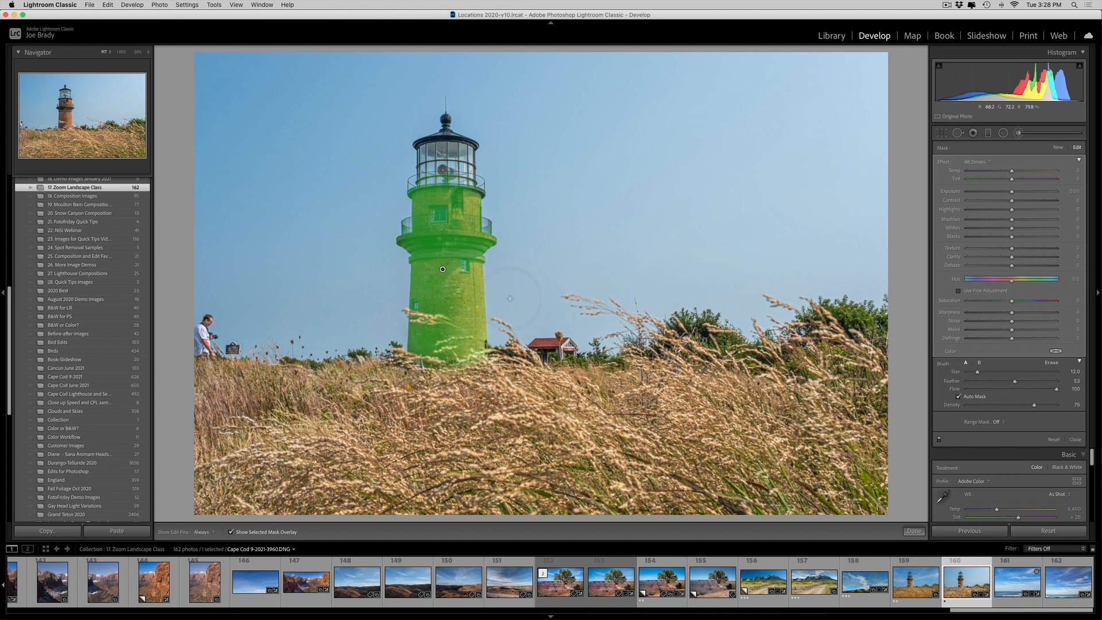
Step: Hide the overlay and set the tower mask to temp 10, tint 10, exposure 0.28, contrast 8 and saturation 43
key("o")
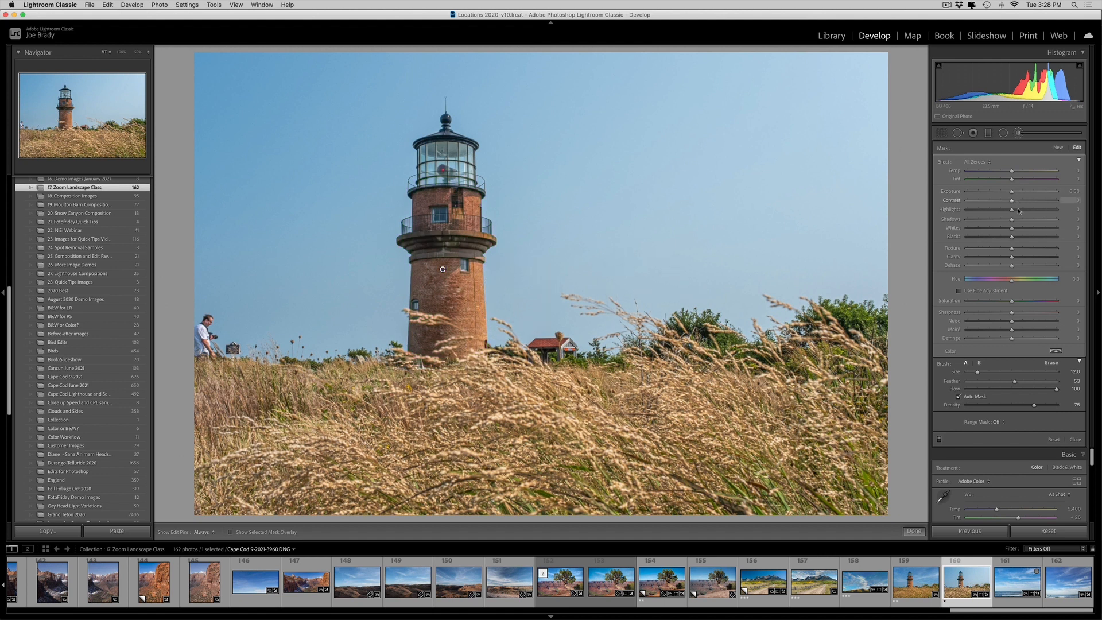
left_click_drag(1023, 302, 1028, 303)
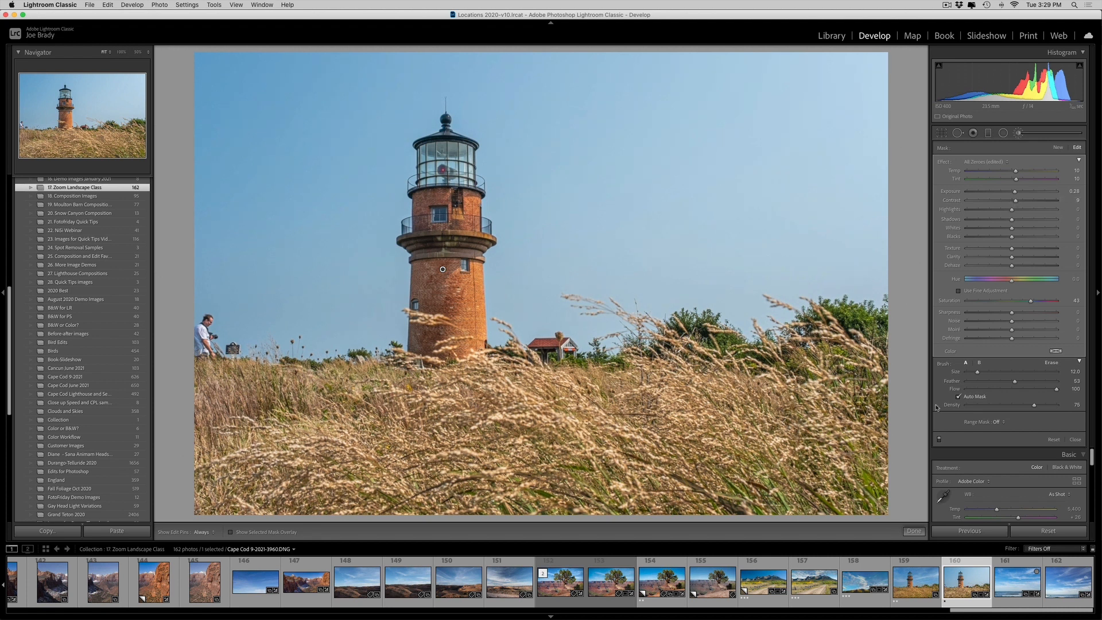
left_click(914, 531)
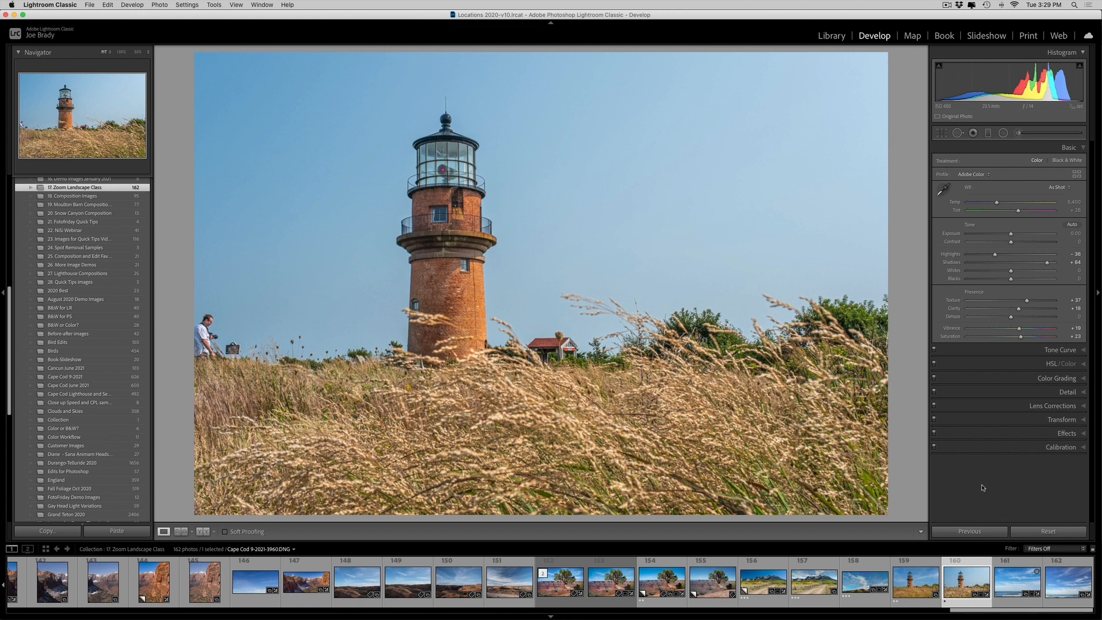
Step: Select the lighthouse photo together with the neighbouring ocean sky photo and open both as layers in Photoshop
left_click(1013, 581)
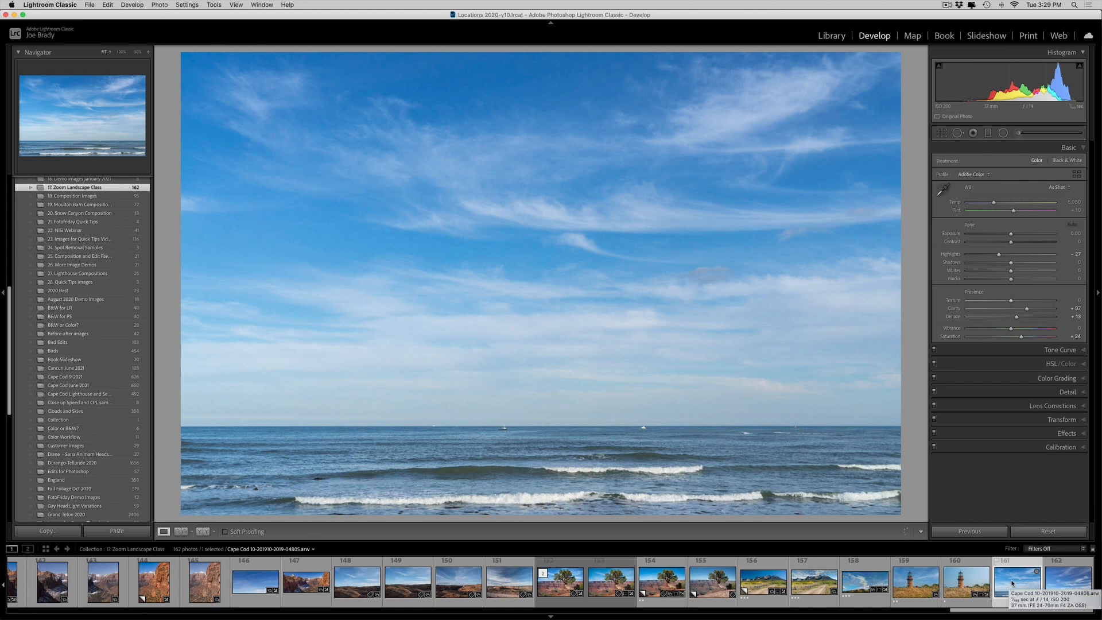
left_click(970, 583)
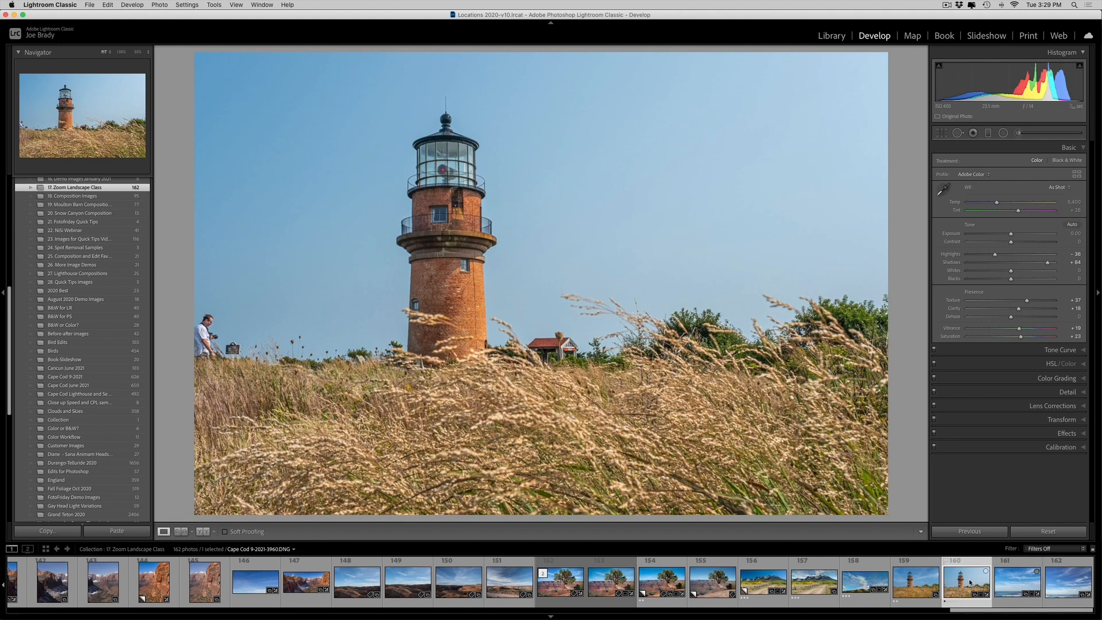
left_click(1016, 581, "super")
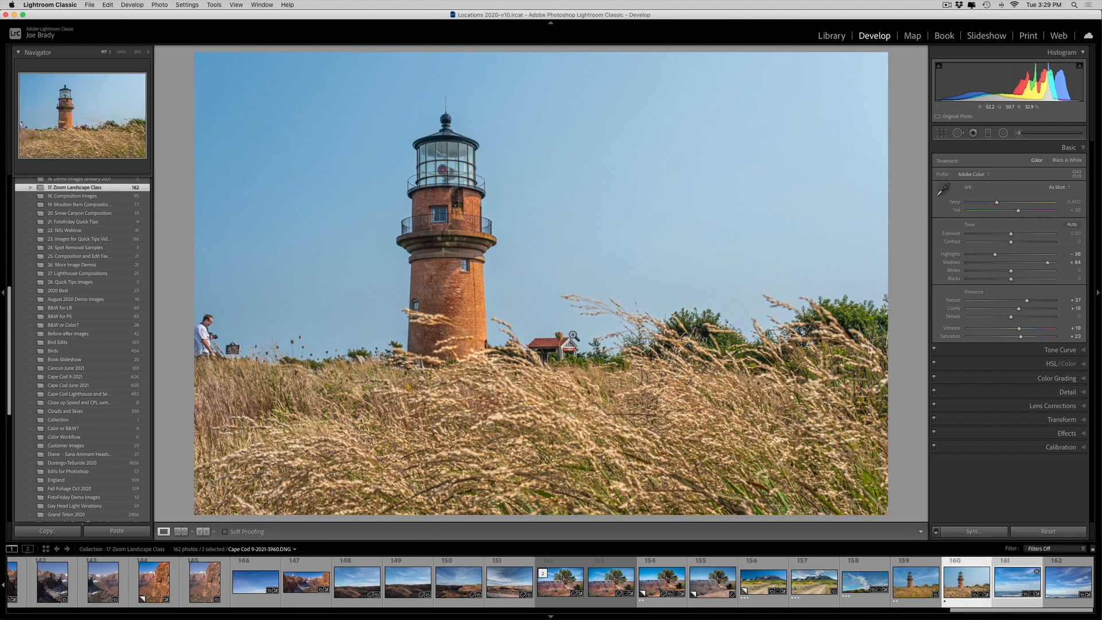
left_click(161, 5)
mouse_move(170, 50)
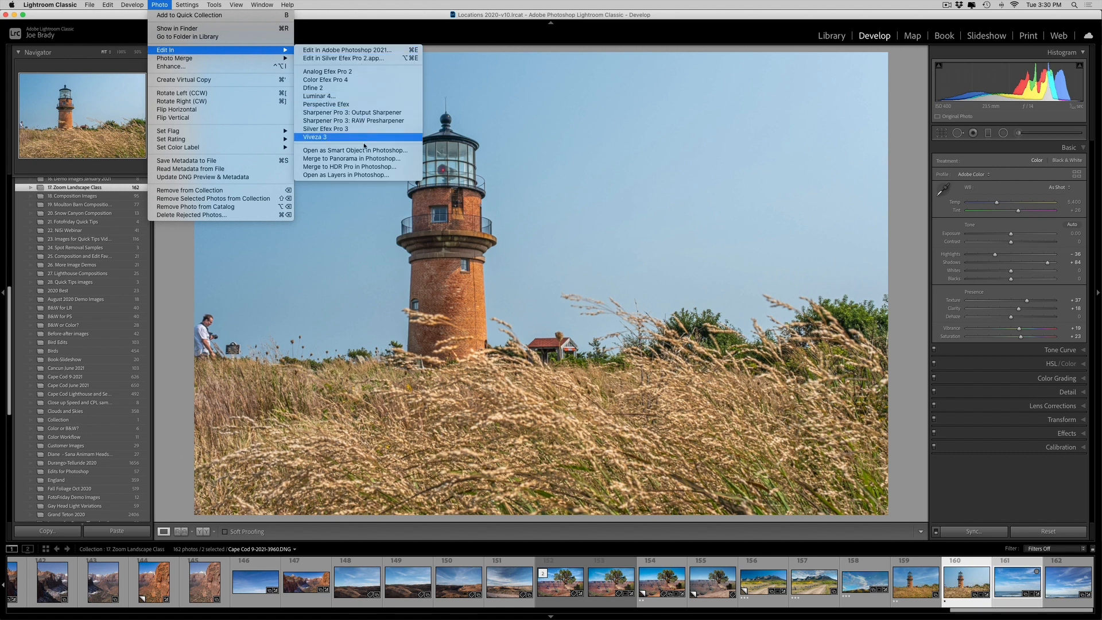
left_click(393, 174)
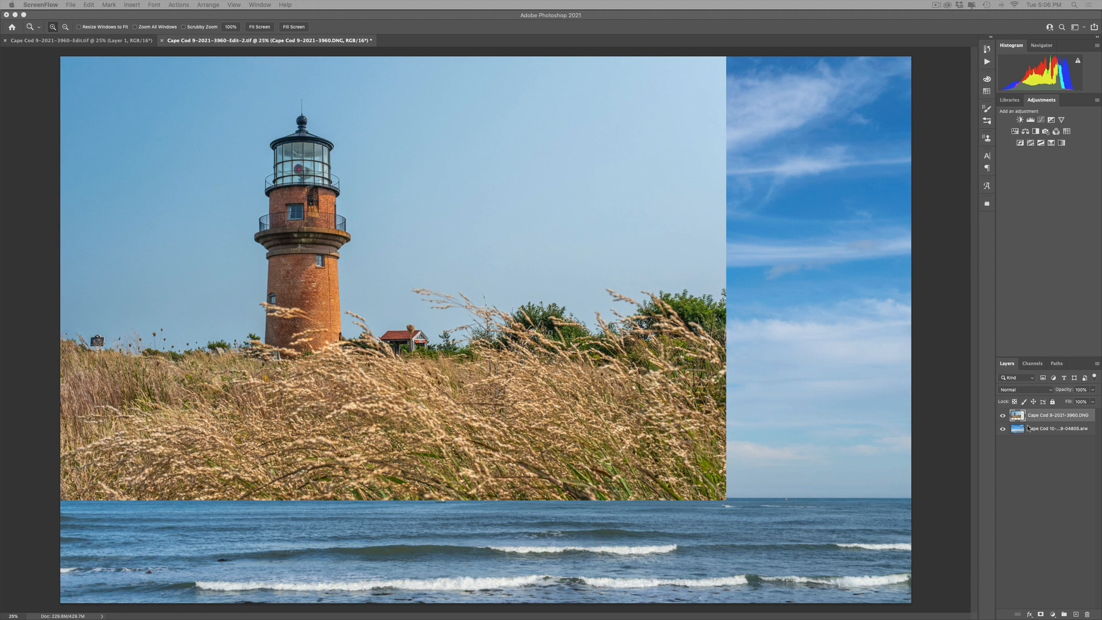
Step: Toggle the visibility of the lighthouse layer to view the ocean sky layer beneath it
left_click(1003, 416)
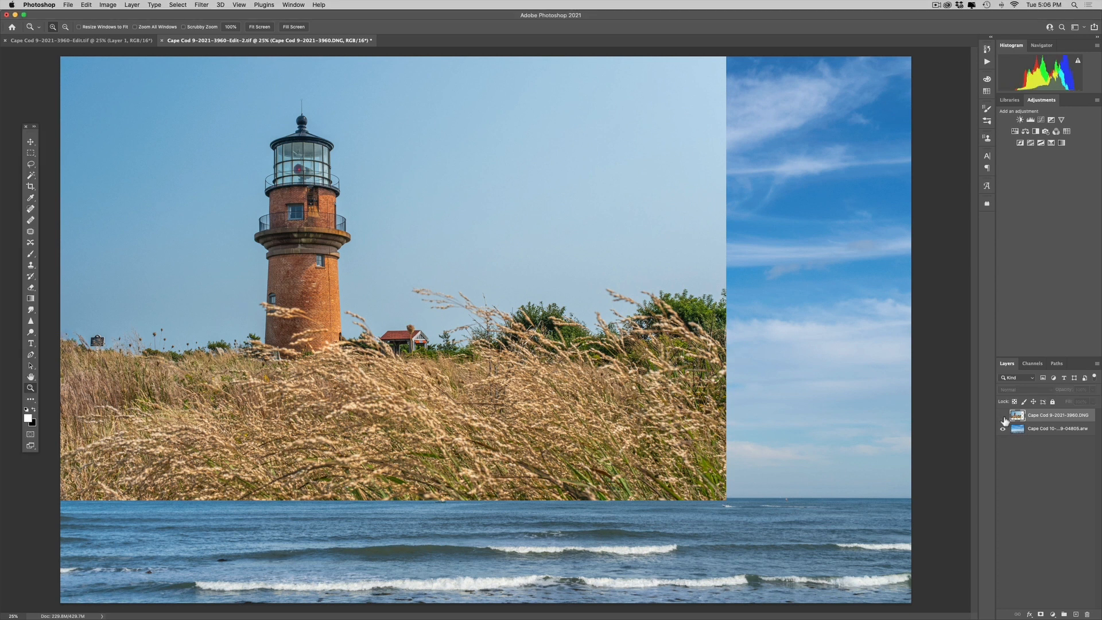
left_click(1002, 415)
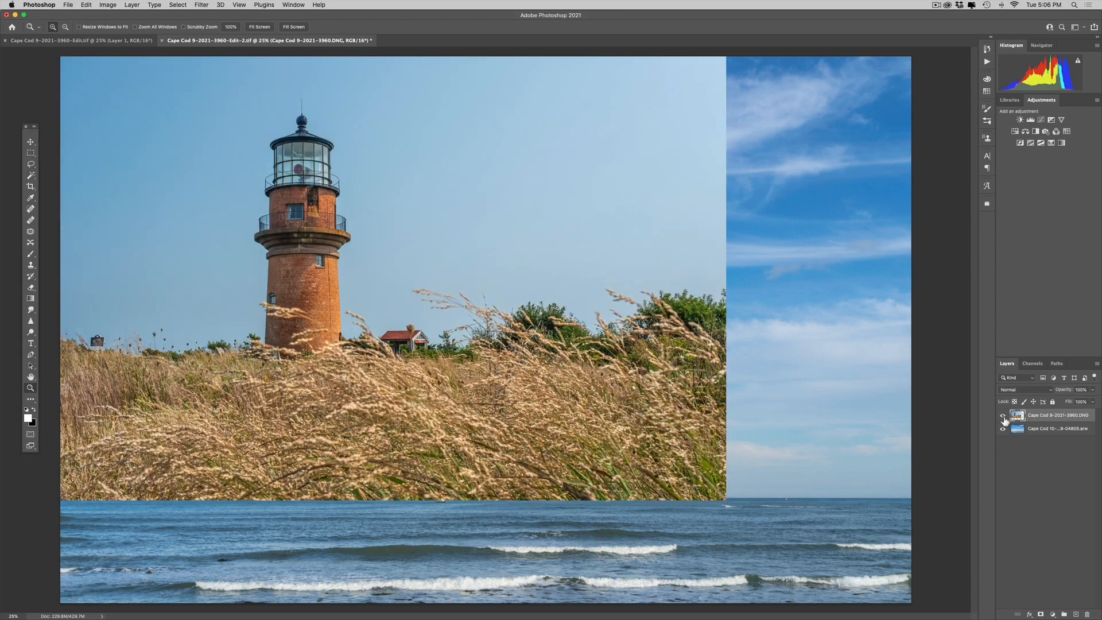
left_click(1003, 416)
left_click(1003, 417)
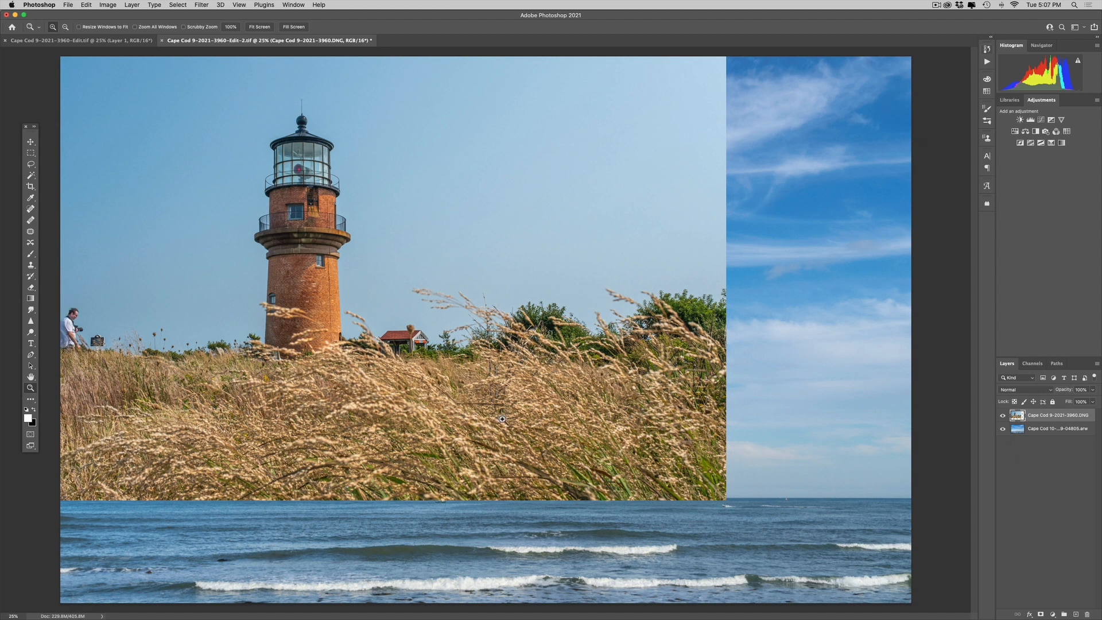
Step: Hide the ocean sky layer, lasso the man with the camera on the lighthouse layer, and remove him with a Content-Aware fill
left_click(1003, 429)
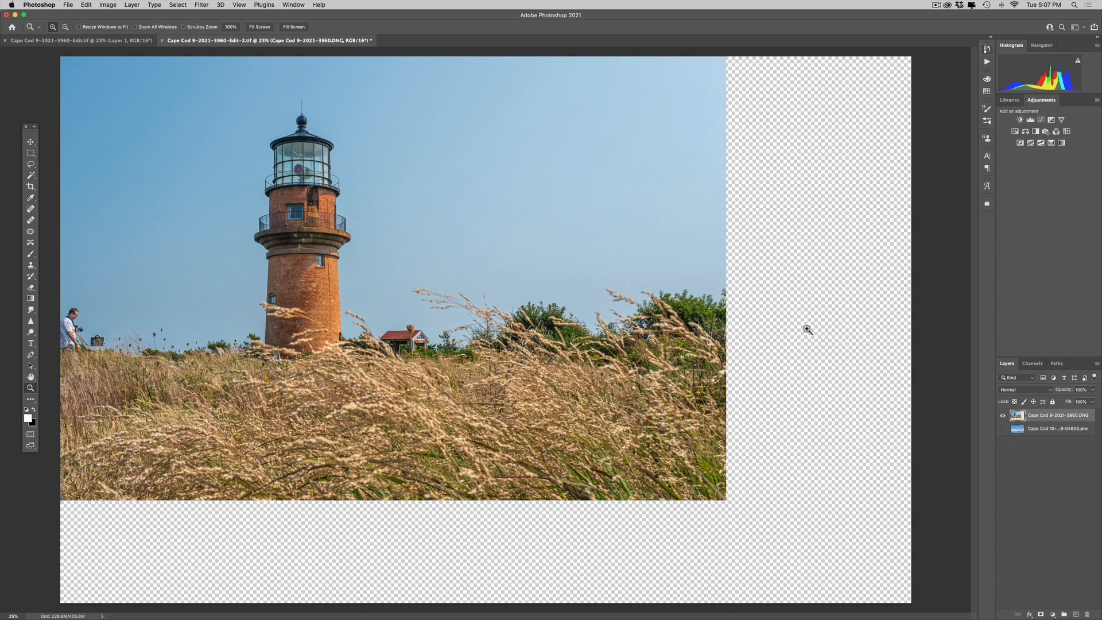
left_click_drag(144, 253, 34, 397)
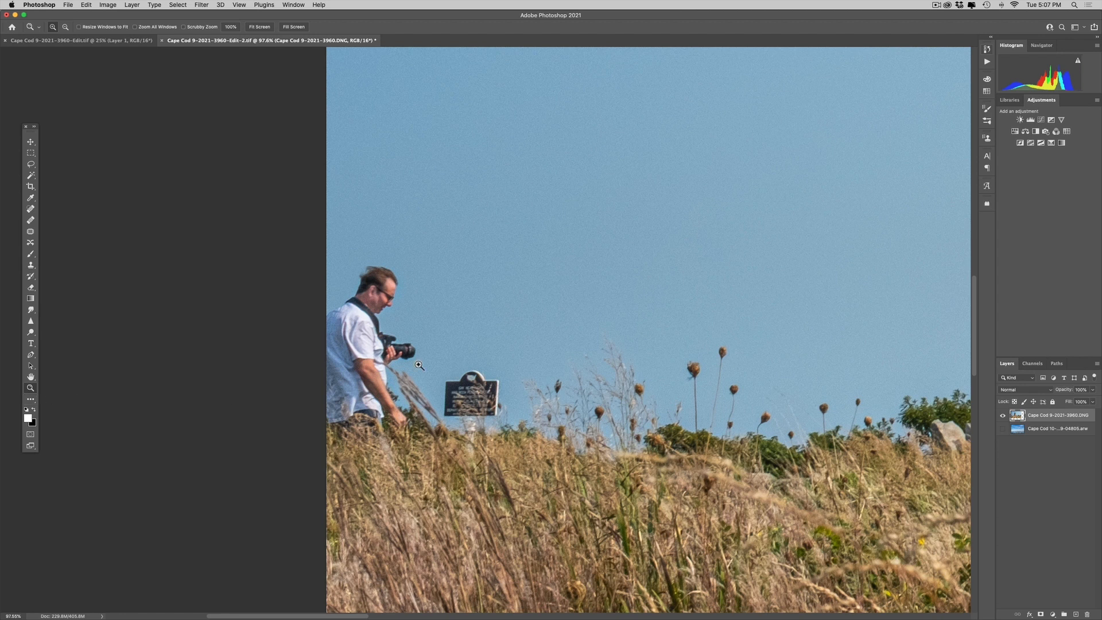
key("l")
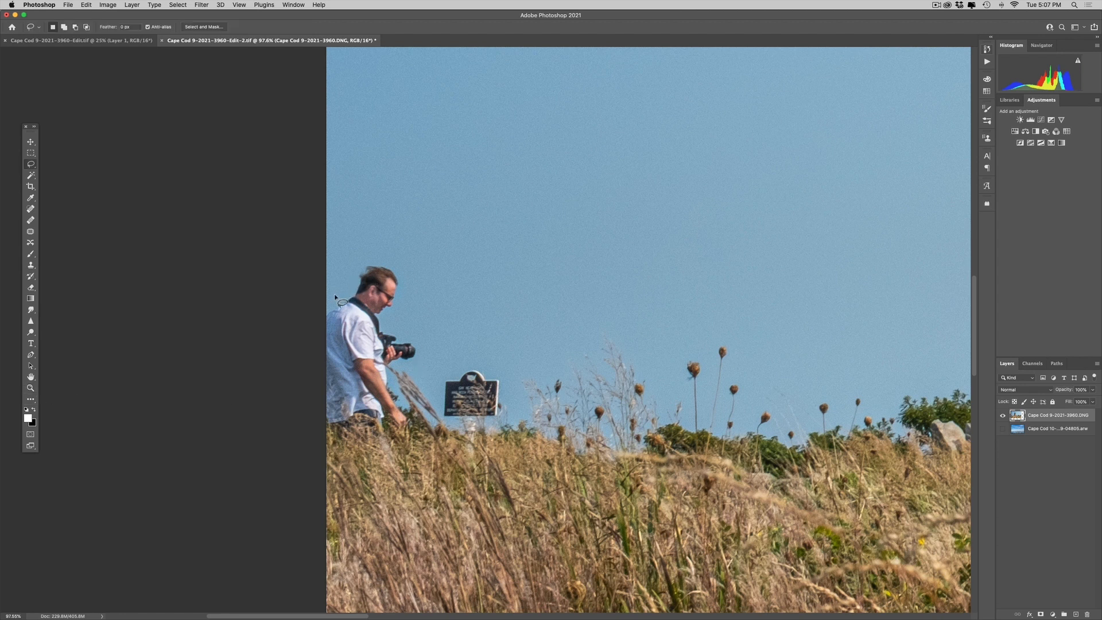
mouse_move(334, 299)
left_mouse_down()
mouse_move(361, 265)
mouse_move(404, 268)
mouse_move(390, 322)
mouse_move(423, 343)
mouse_move(387, 366)
mouse_move(411, 426)
mouse_move(398, 435)
mouse_move(338, 442)
mouse_move(322, 308)
left_mouse_up()
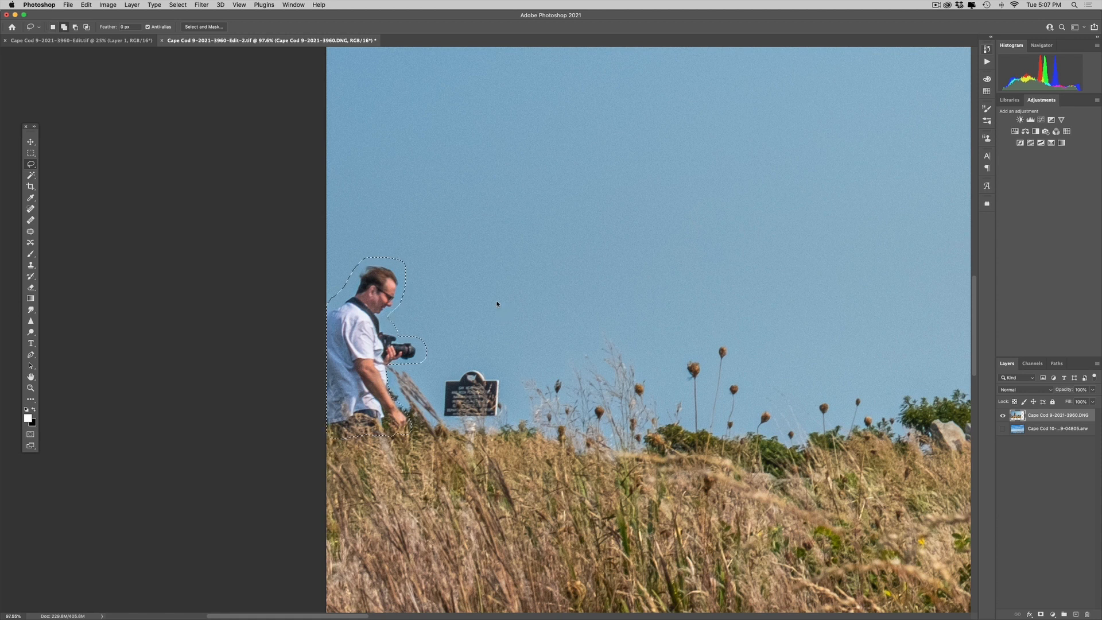
key("shift+BackSpace")
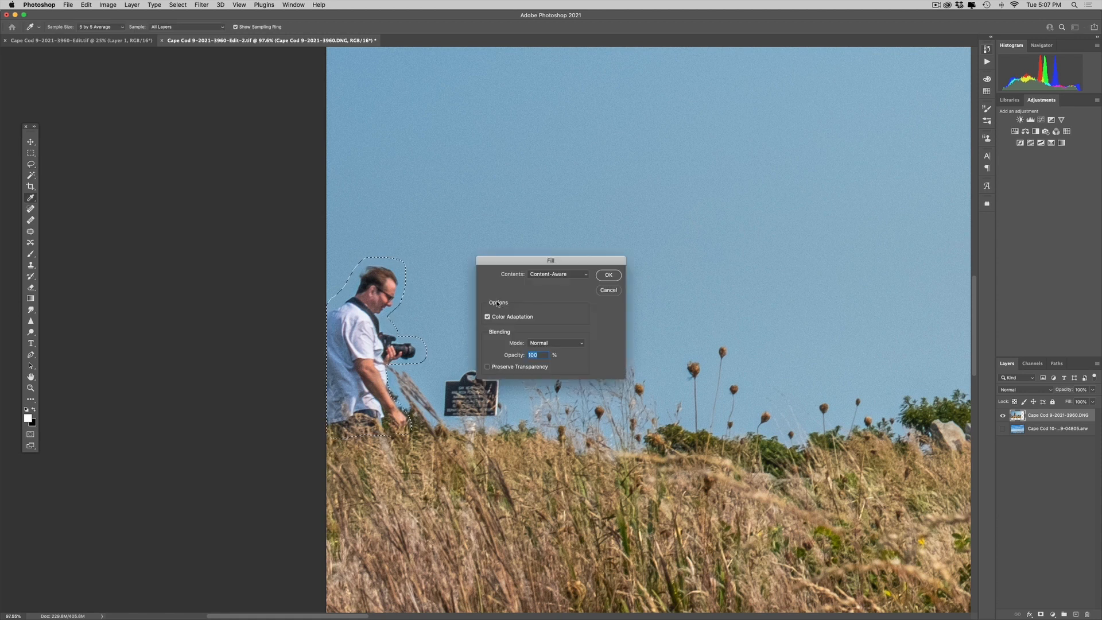
left_click(608, 276)
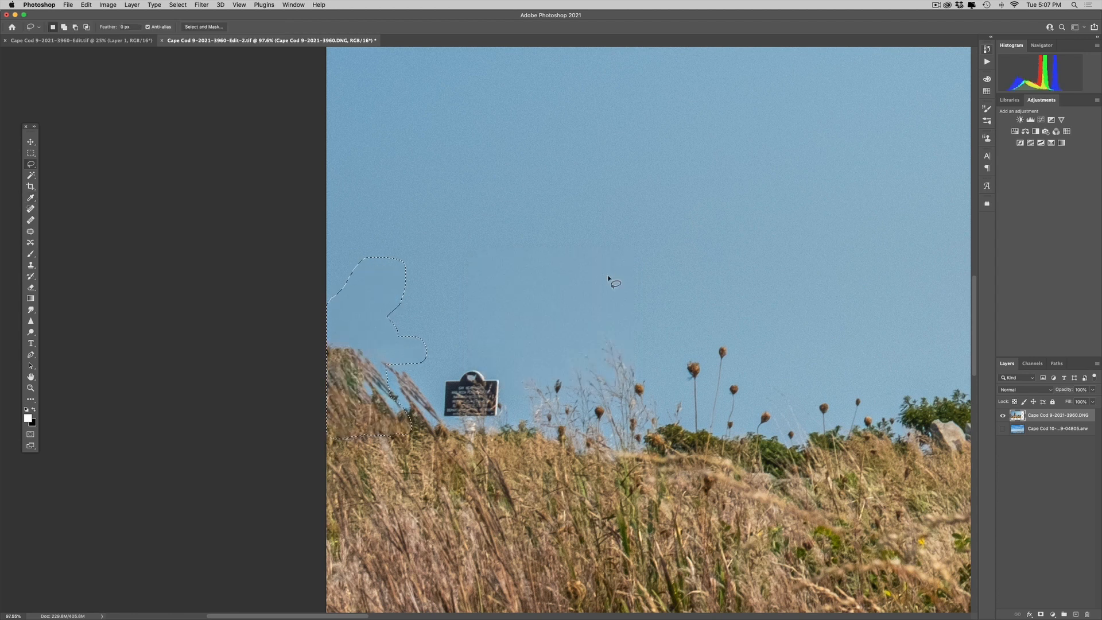
Step: Deselect and clone the bushes and flower stalks beyond the sign over the smeared grass at the photo's edge, using the Clone Stamp at 100% opacity
key("super+d")
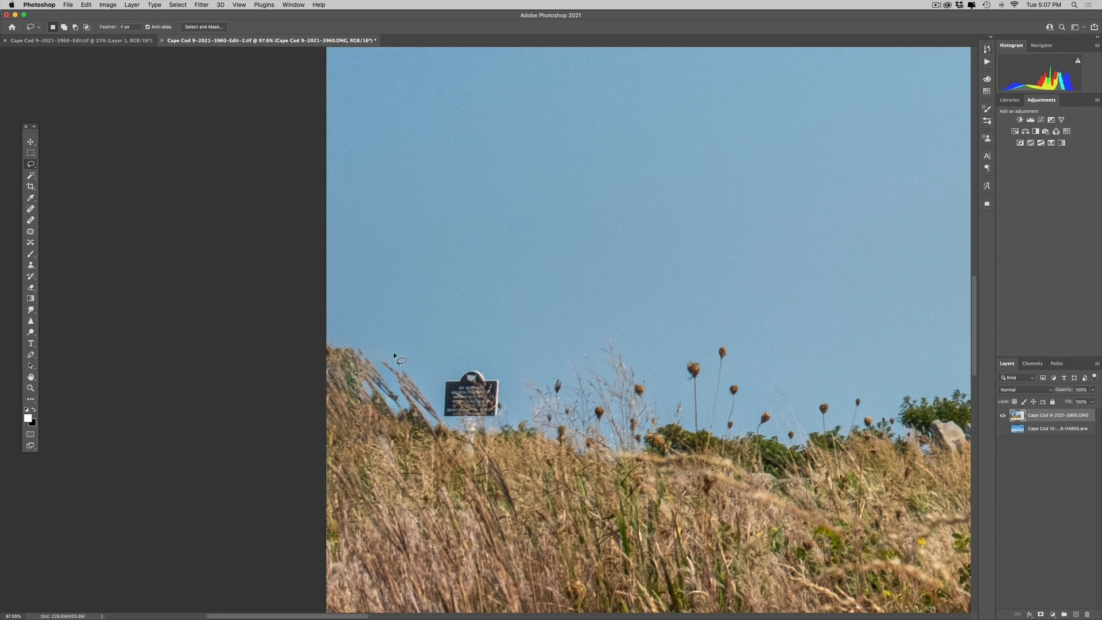
key("s")
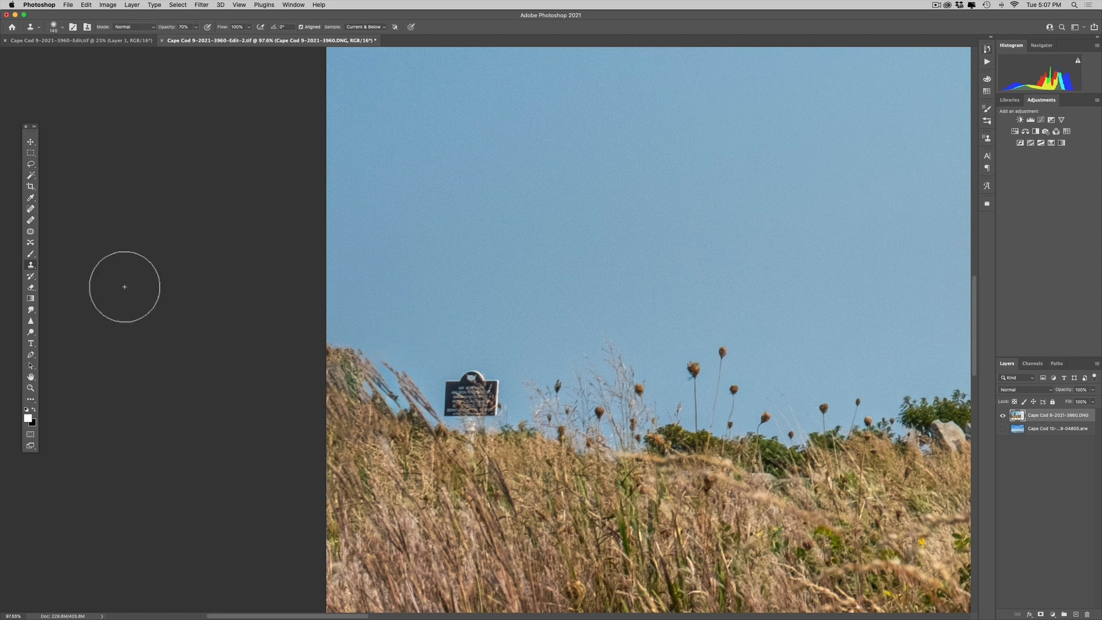
left_click(826, 437, "alt")
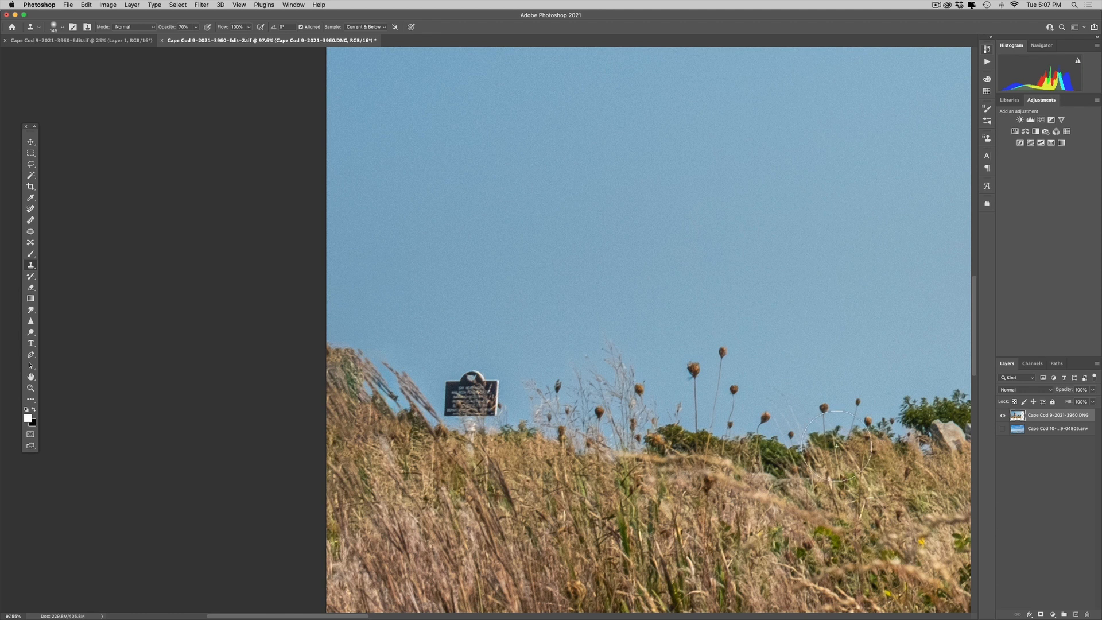
left_click(375, 402)
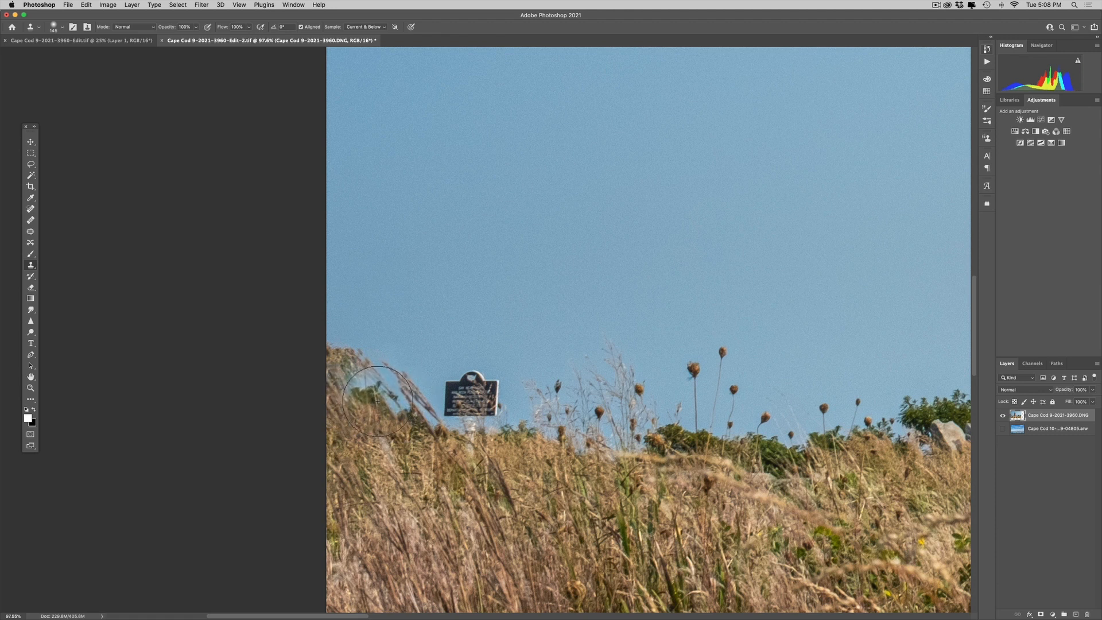
mouse_move(377, 400)
left_mouse_down()
mouse_move(350, 365)
mouse_move(322, 382)
mouse_move(340, 396)
mouse_move(374, 372)
mouse_move(417, 420)
left_mouse_up()
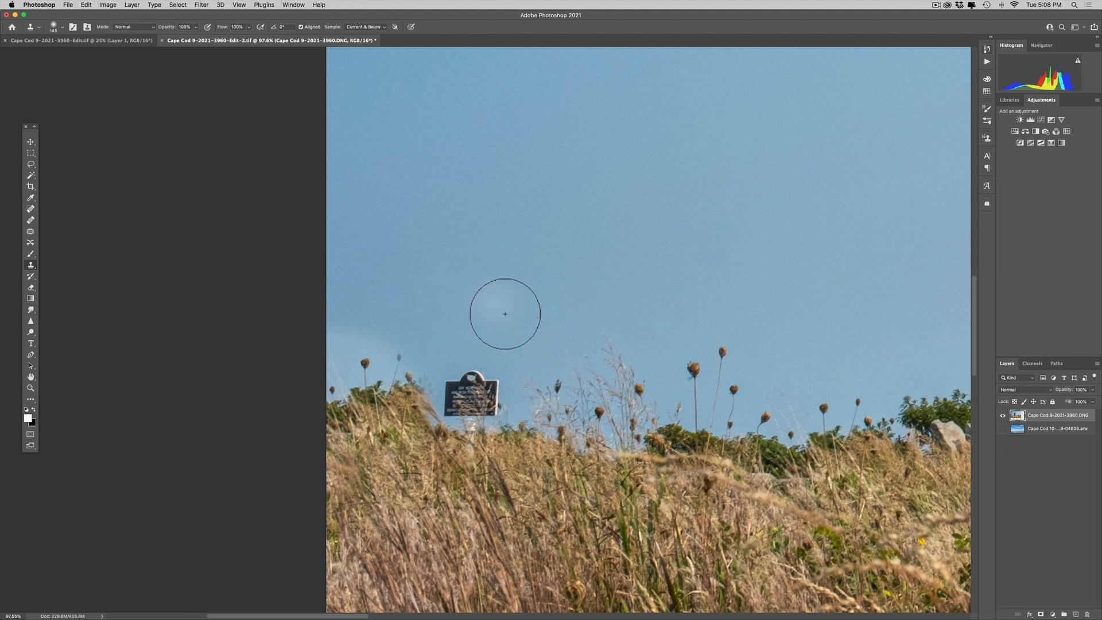
Step: Clone clean sky over the light patches and stray flower stalks around the sign
left_click_drag(510, 304, 492, 300)
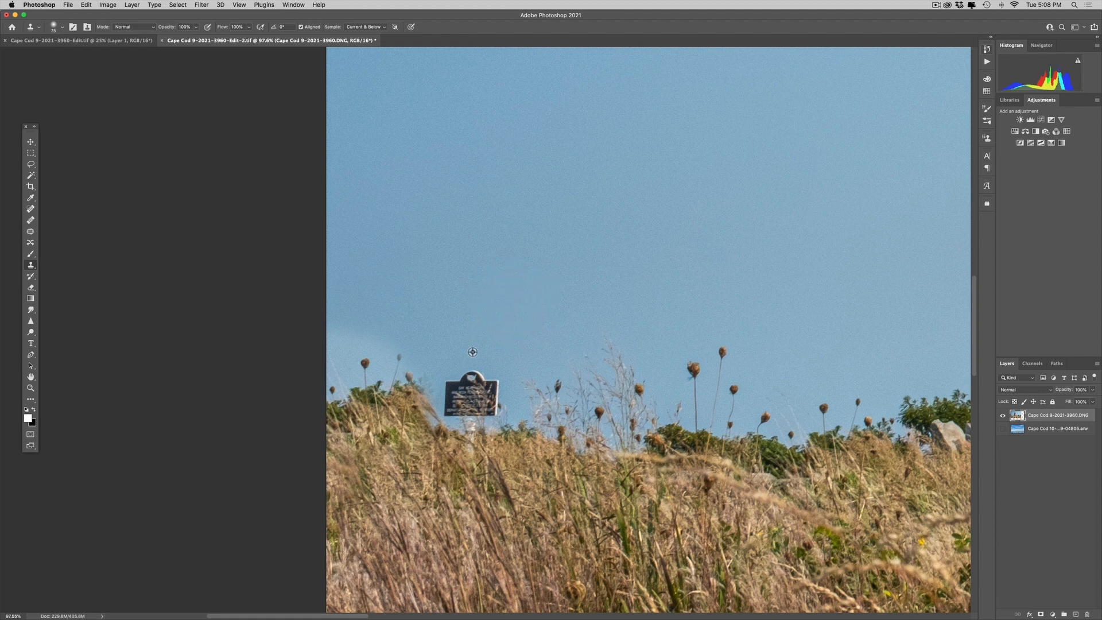
left_click(525, 351, "alt")
mouse_move(387, 368)
left_mouse_down()
mouse_move(353, 358)
mouse_move(344, 346)
mouse_move(397, 342)
mouse_move(383, 348)
mouse_move(386, 370)
mouse_move(364, 344)
mouse_move(354, 381)
mouse_move(340, 376)
mouse_move(371, 372)
mouse_move(364, 336)
left_mouse_up()
mouse_move(394, 379)
left_mouse_down()
mouse_move(405, 356)
mouse_move(395, 383)
mouse_move(380, 365)
mouse_move(357, 374)
mouse_move(438, 353)
left_mouse_up()
mouse_move(472, 340)
left_mouse_down("ctrl+alt")
mouse_move(482, 342)
mouse_move(382, 346)
left_mouse_up("ctrl+alt")
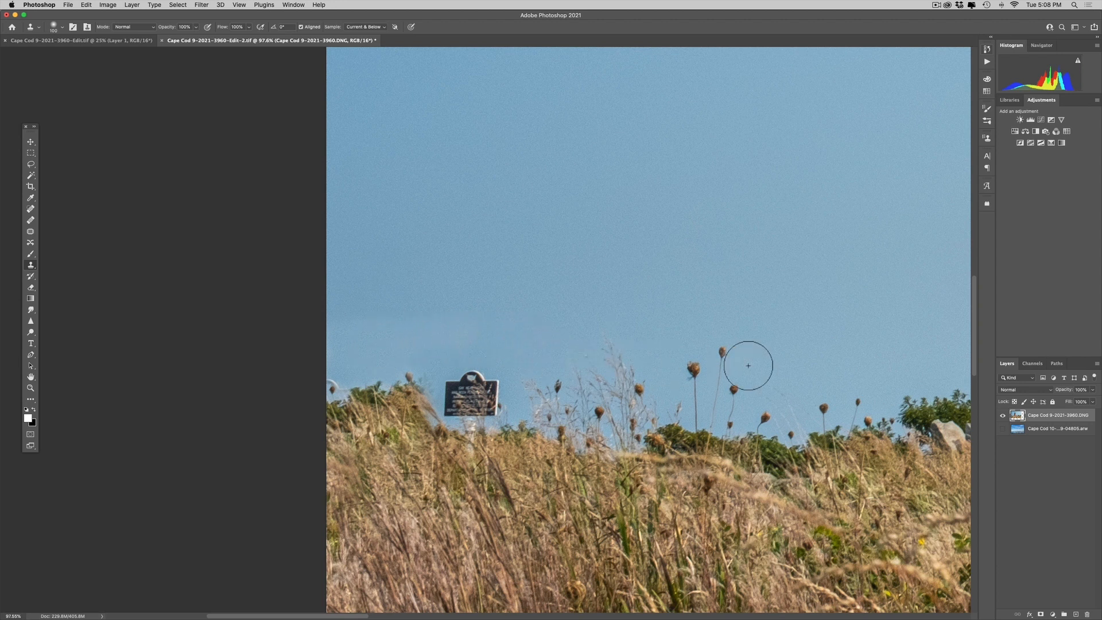
key("super+0")
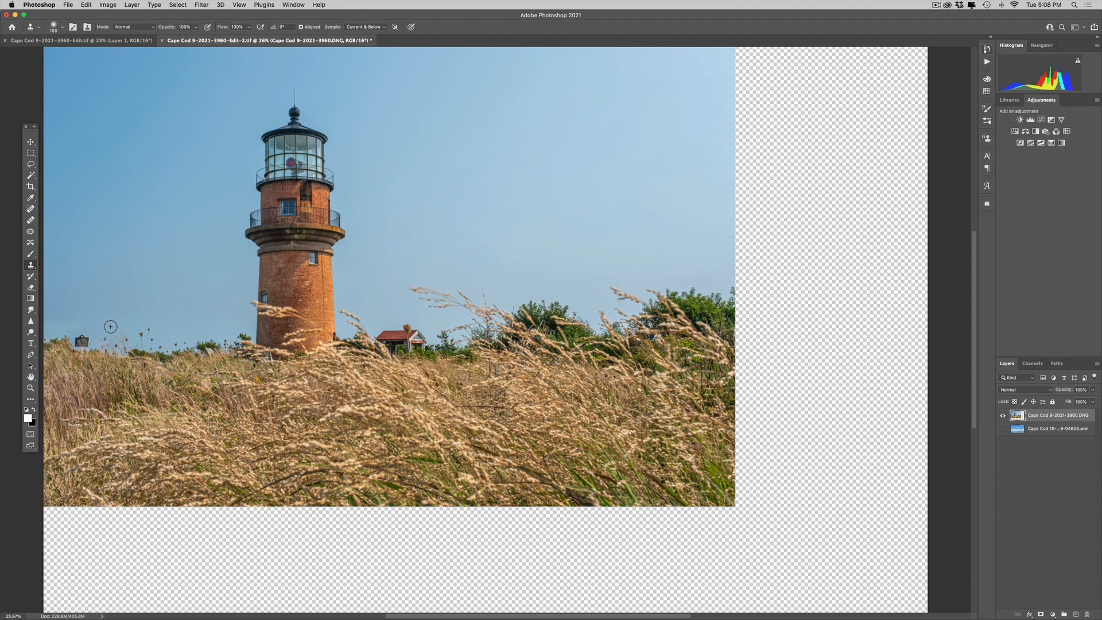
left_click_drag(112, 306, 124, 308)
left_click(79, 305, "alt")
Step: Select the whole sky of the lighthouse photo with the Magic Wand and save the selection as a new channel named Sky
key("w")
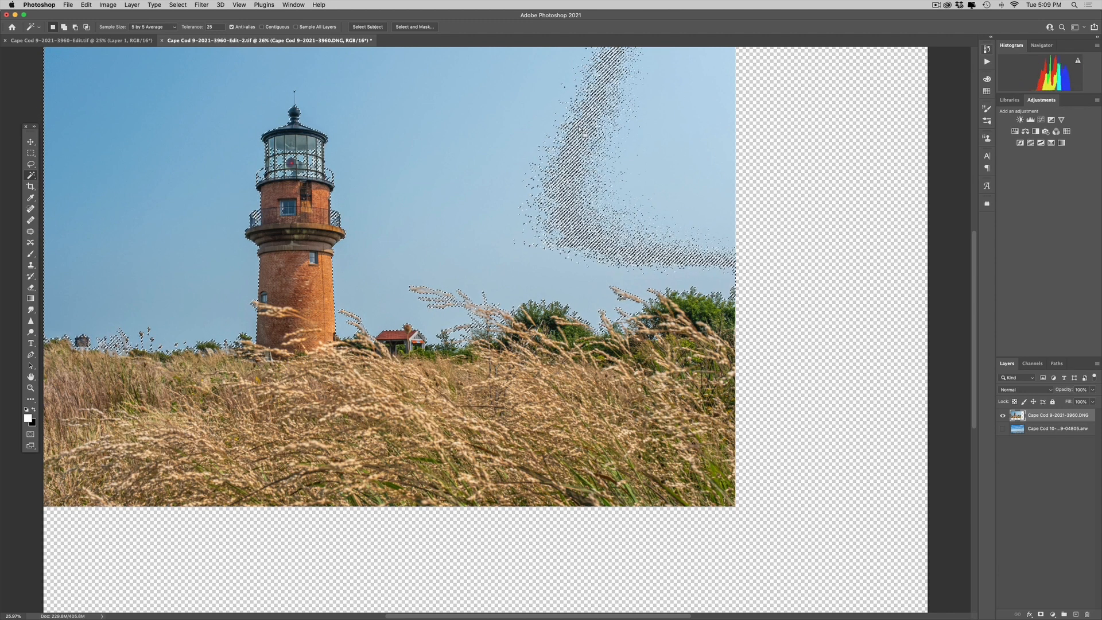
left_click(663, 116, "shift")
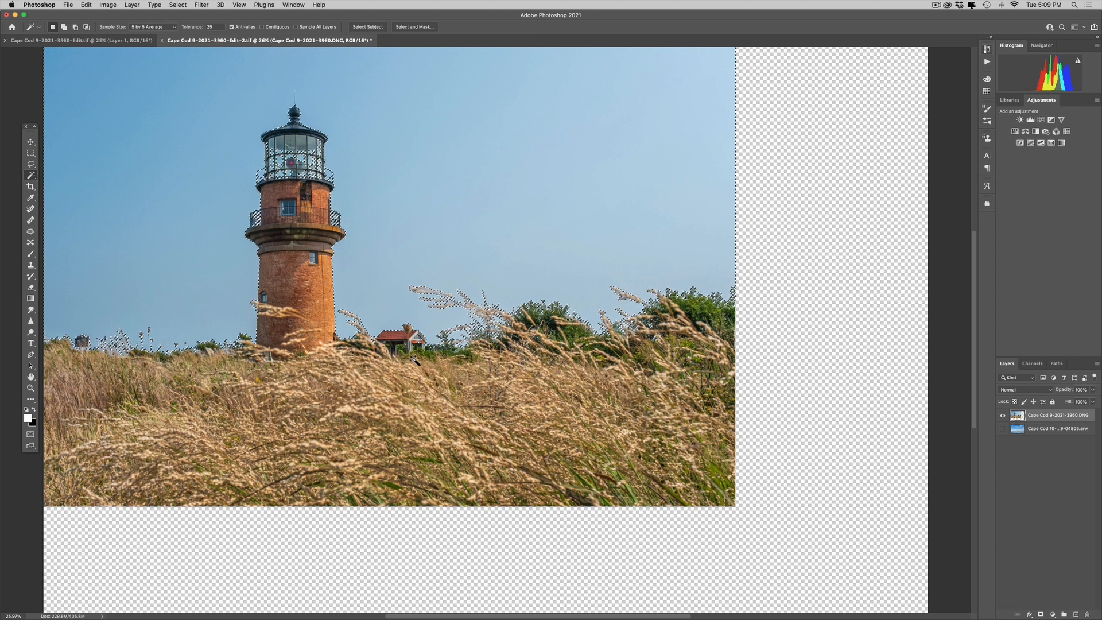
key("l")
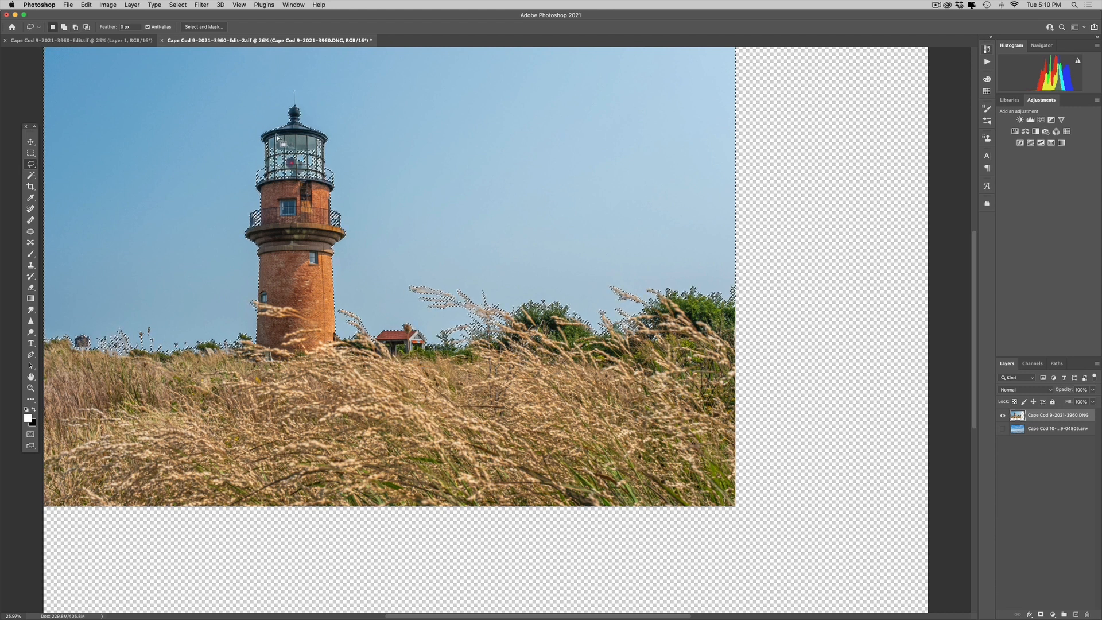
left_click(183, 6)
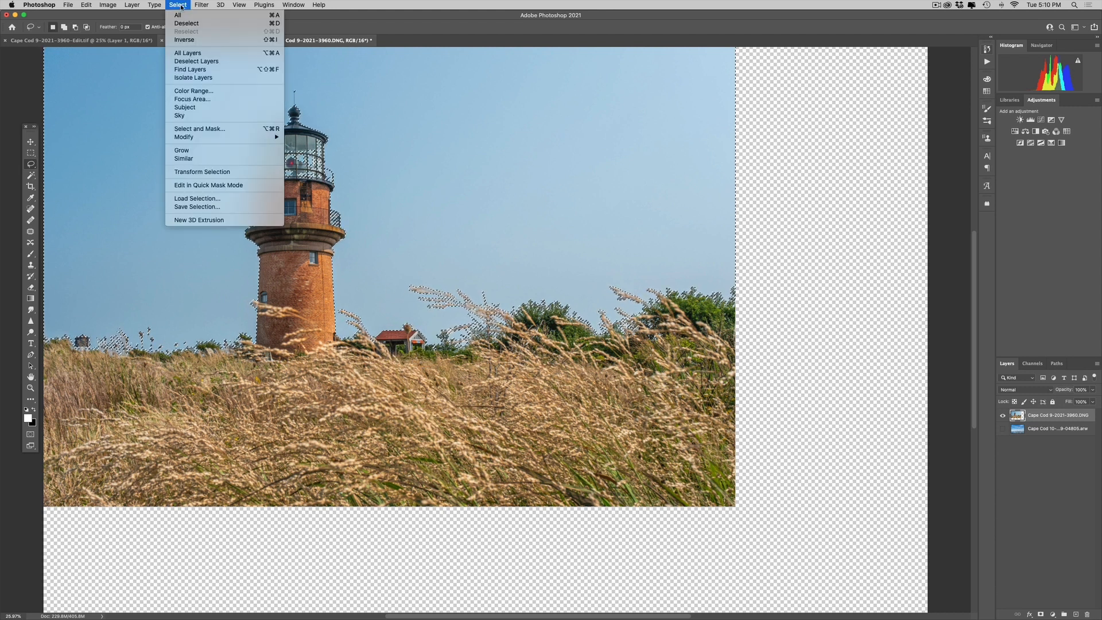
left_click(197, 207)
type("Sky")
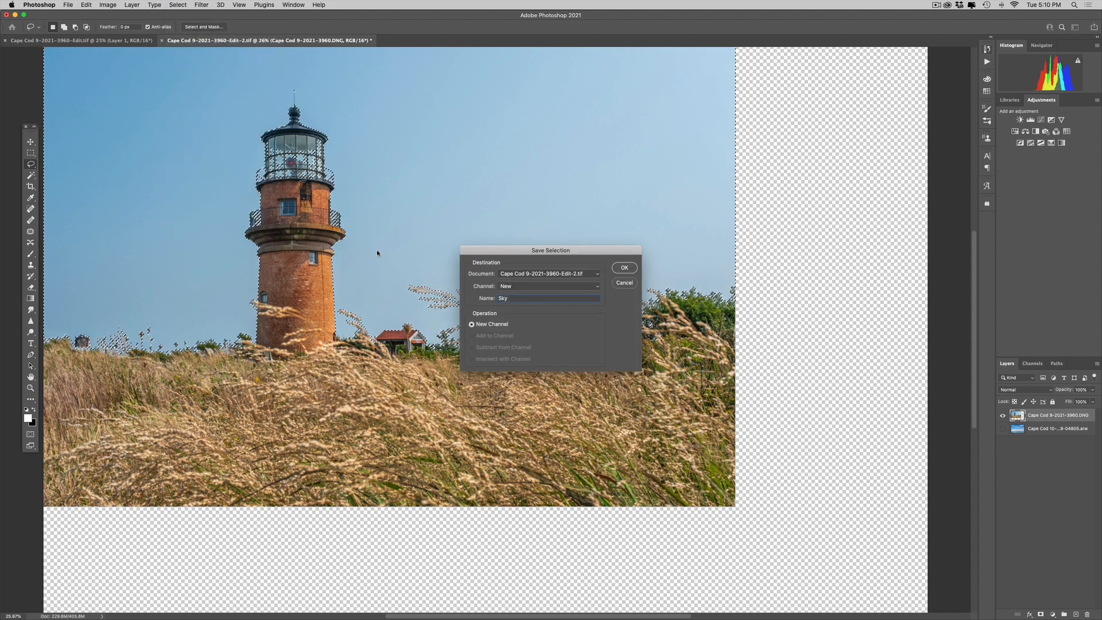
left_click(622, 268)
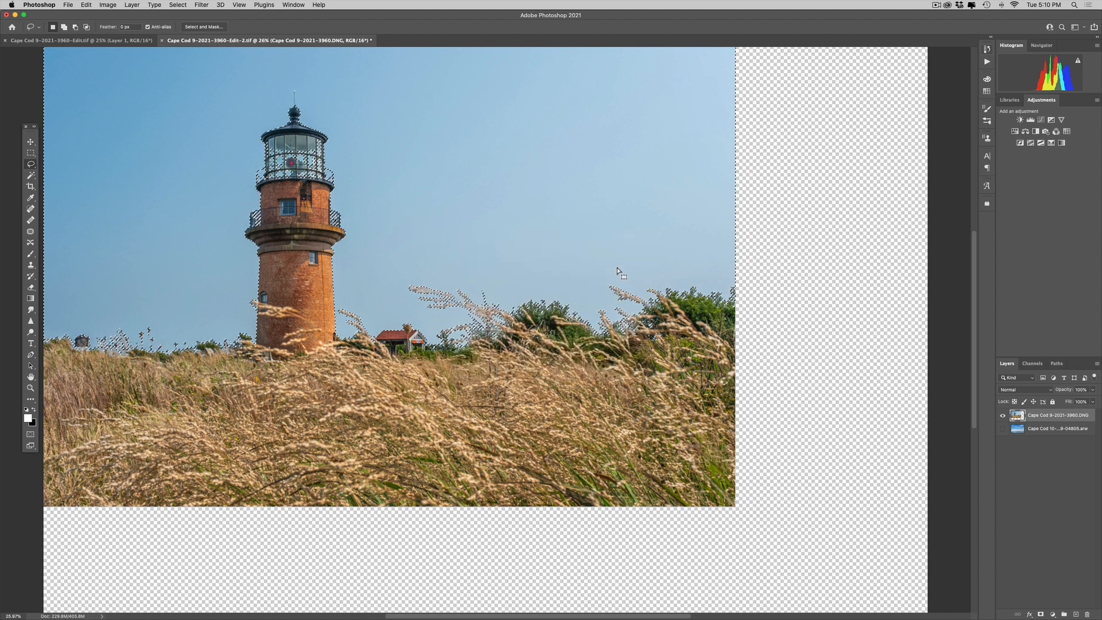
key("super+d")
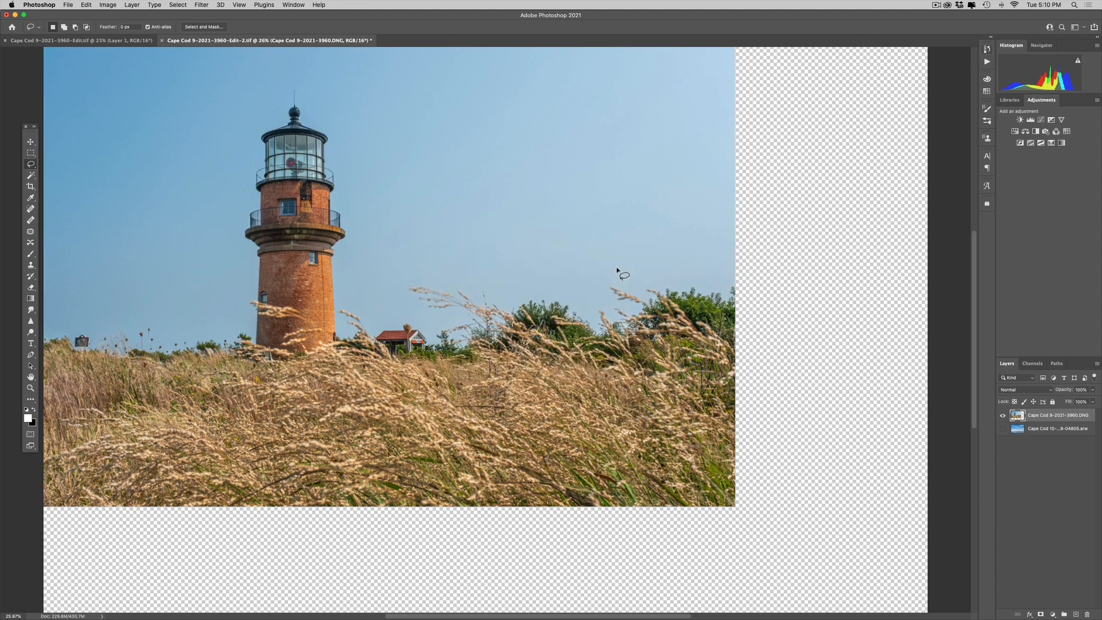
Step: Show only the ocean sky layer, copy its entire image, and switch visibility back to the lighthouse layer
left_click(1003, 416)
left_click(1004, 429)
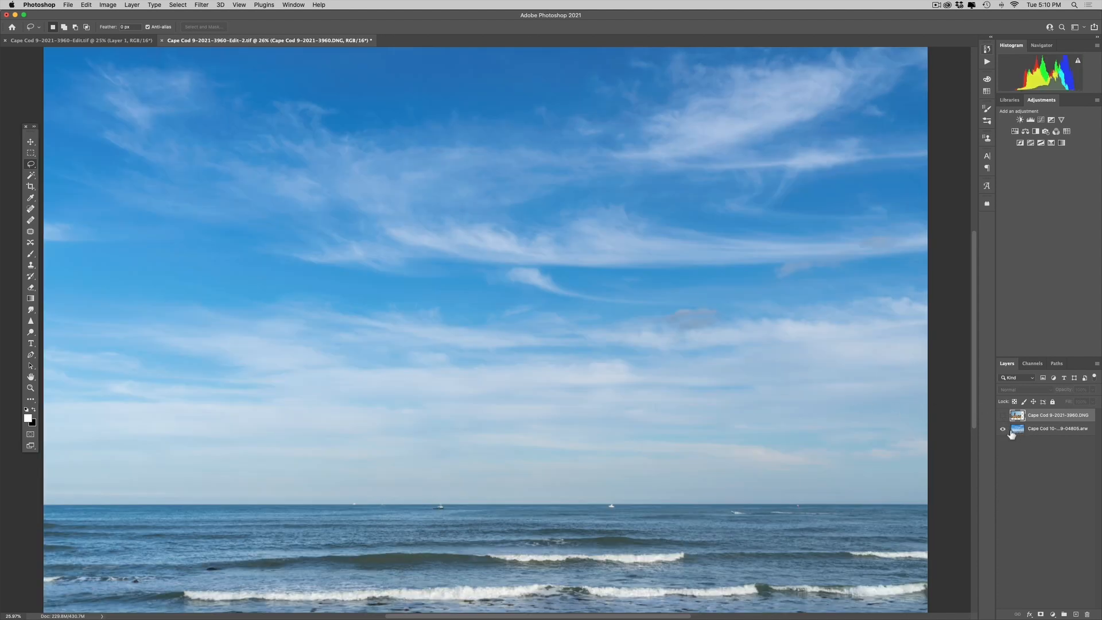
left_click(1022, 431)
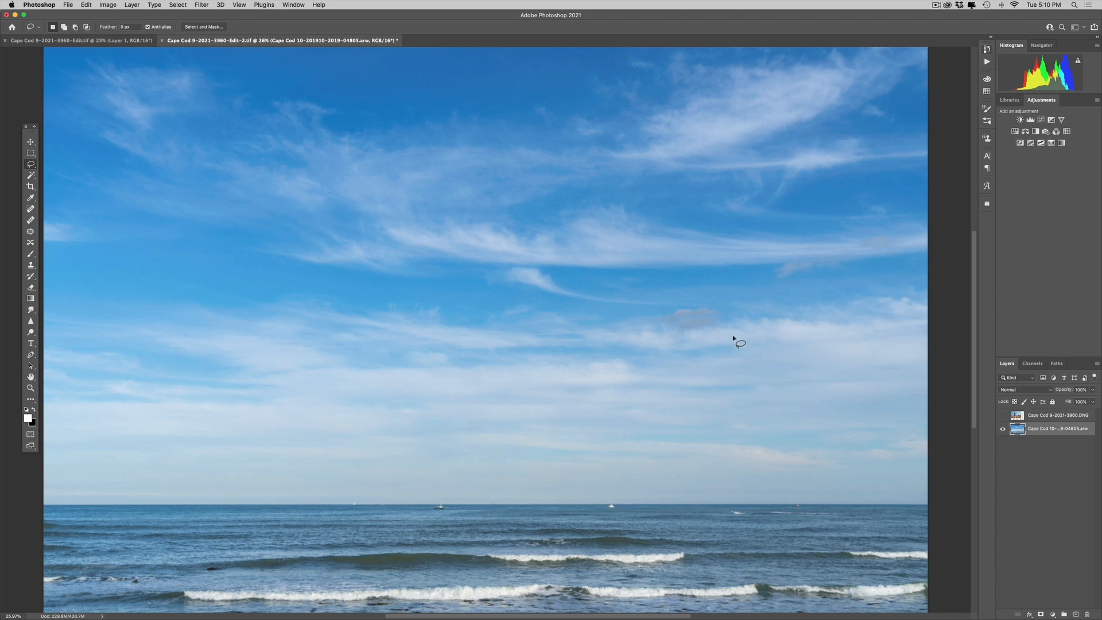
key("super+a")
left_click(1003, 430)
left_click(1003, 416)
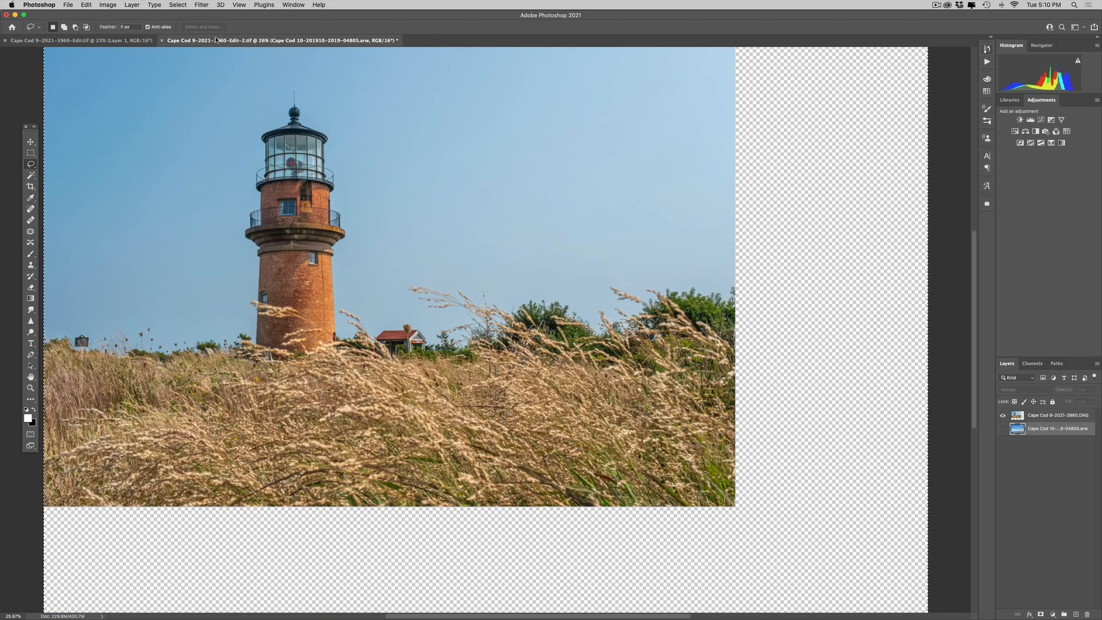
Step: Load the saved Sky channel as a selection with the full canvas in view
key("z")
key("super+minus")
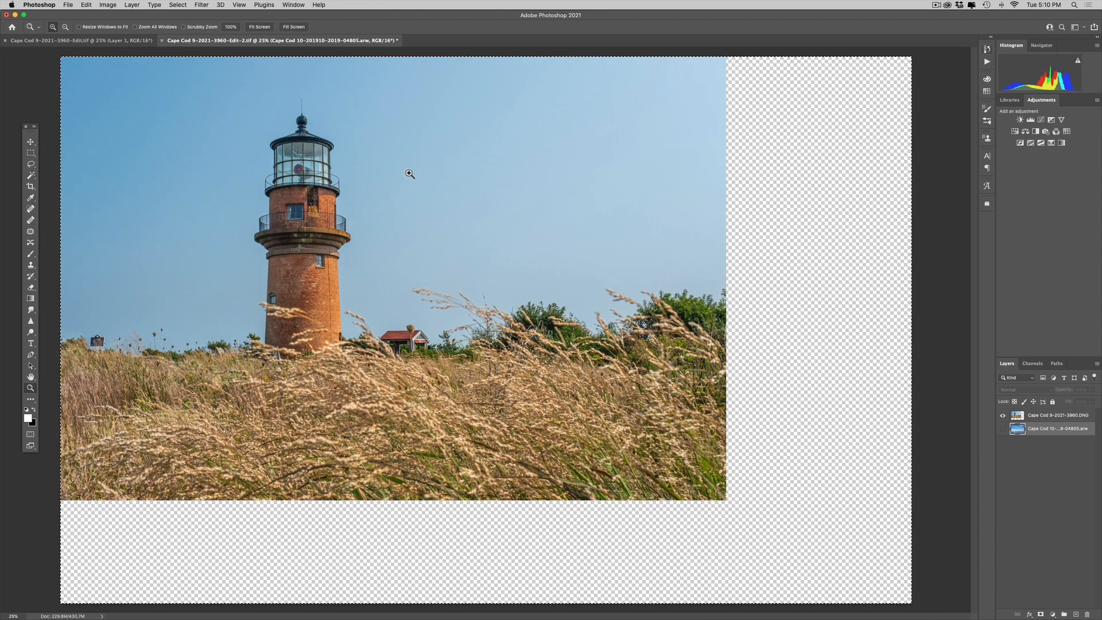
left_click(178, 5)
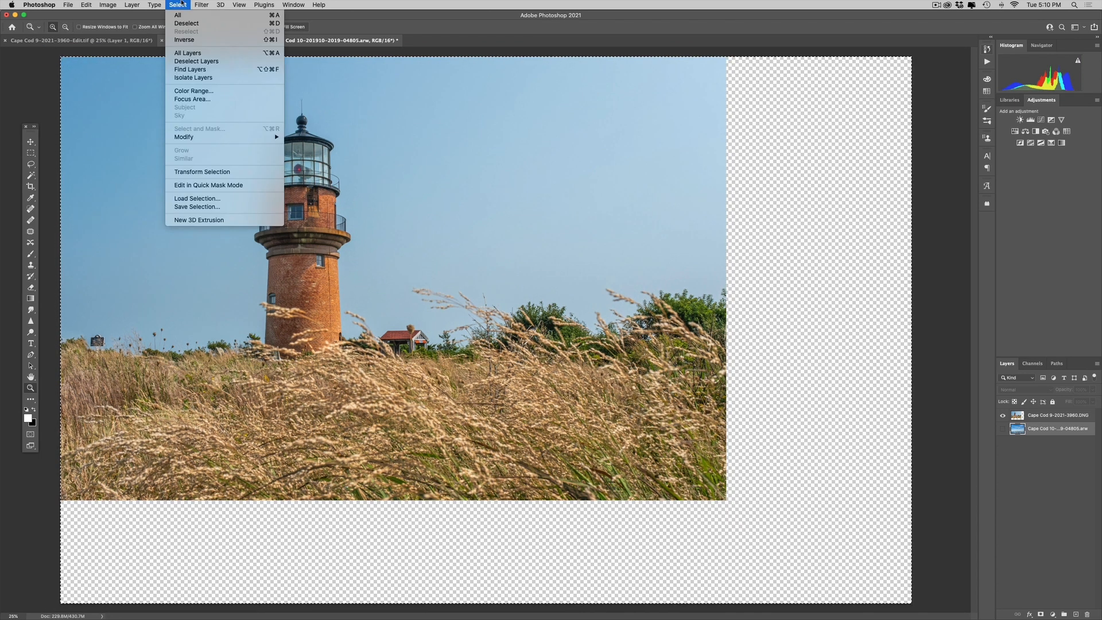
left_click(201, 199)
left_click(525, 286)
left_click(525, 298)
left_click(624, 269)
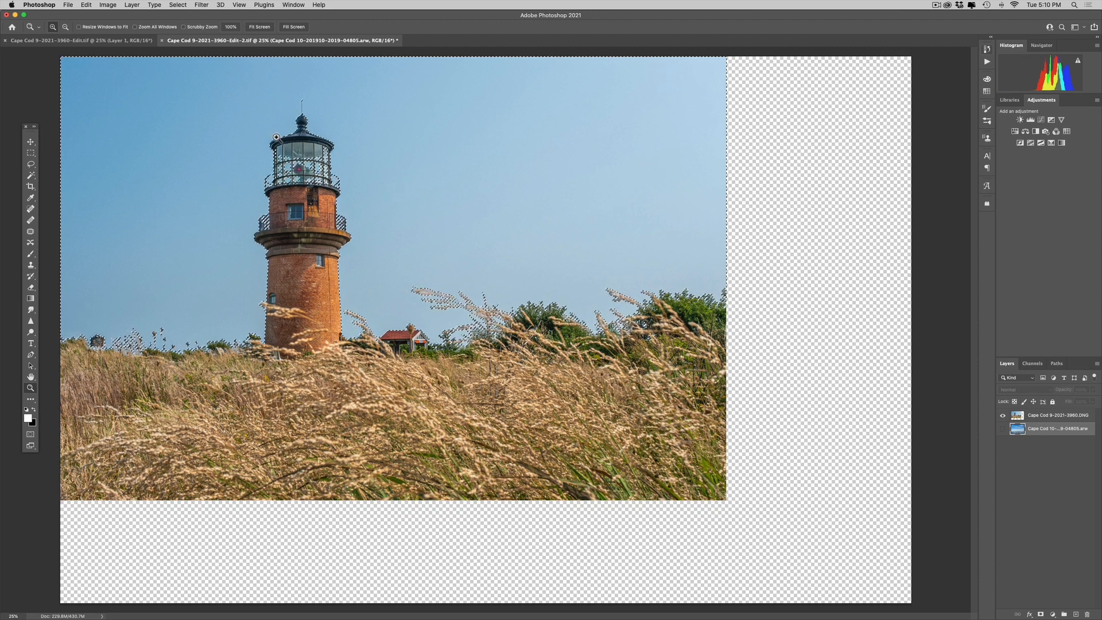
Step: Make the lighthouse layer active and use Paste Into to place the copied clouds inside the sky selection
left_click(85, 4)
mouse_move(101, 91)
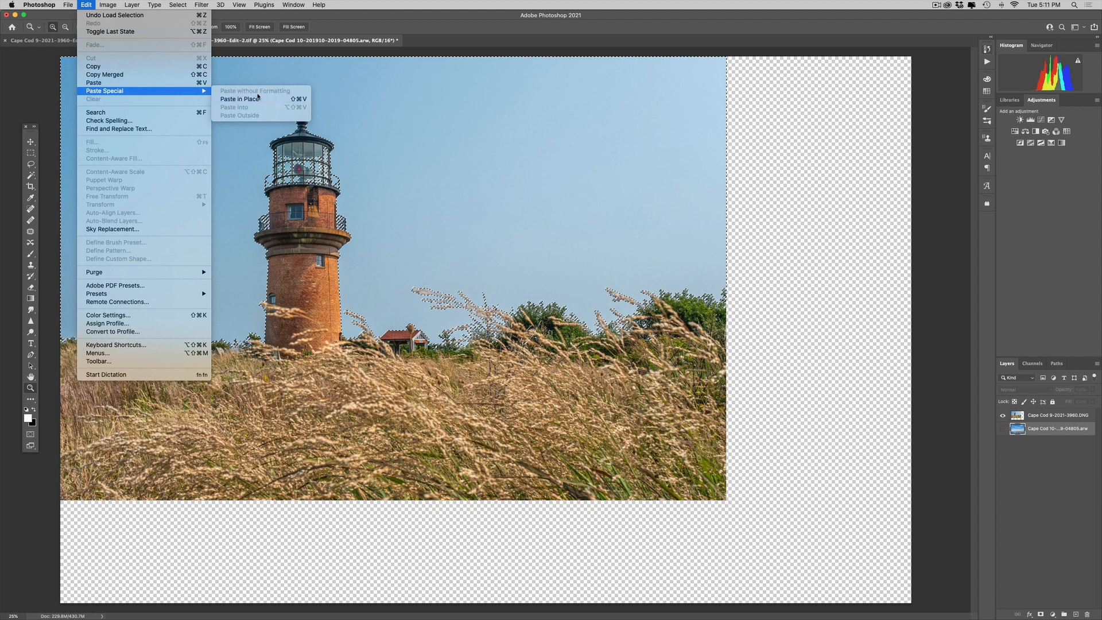
left_click(1018, 419)
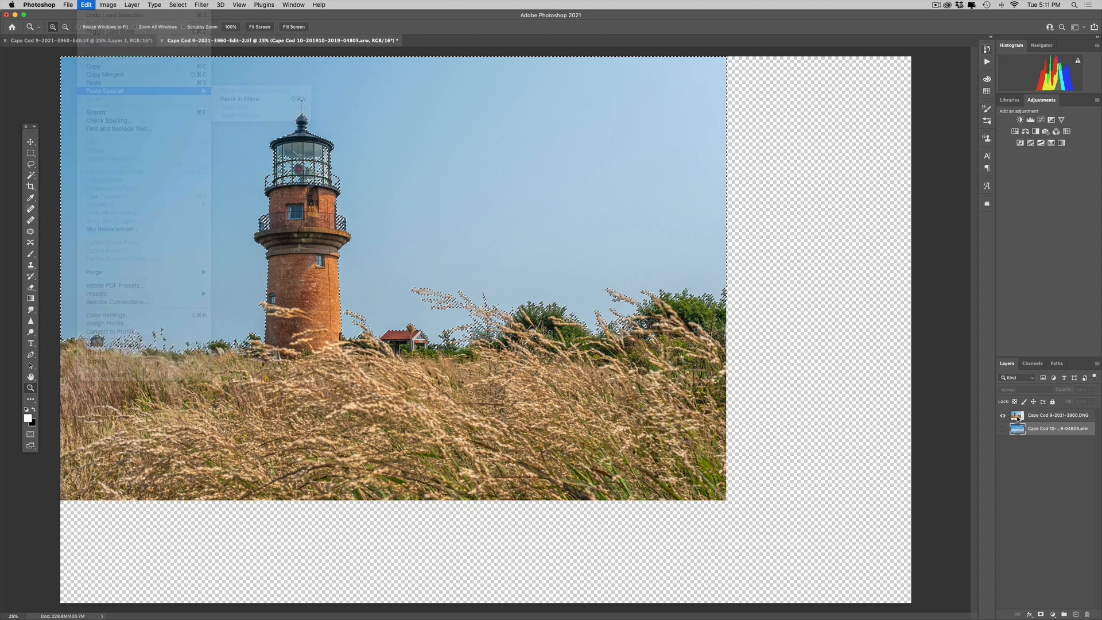
left_click(1018, 419)
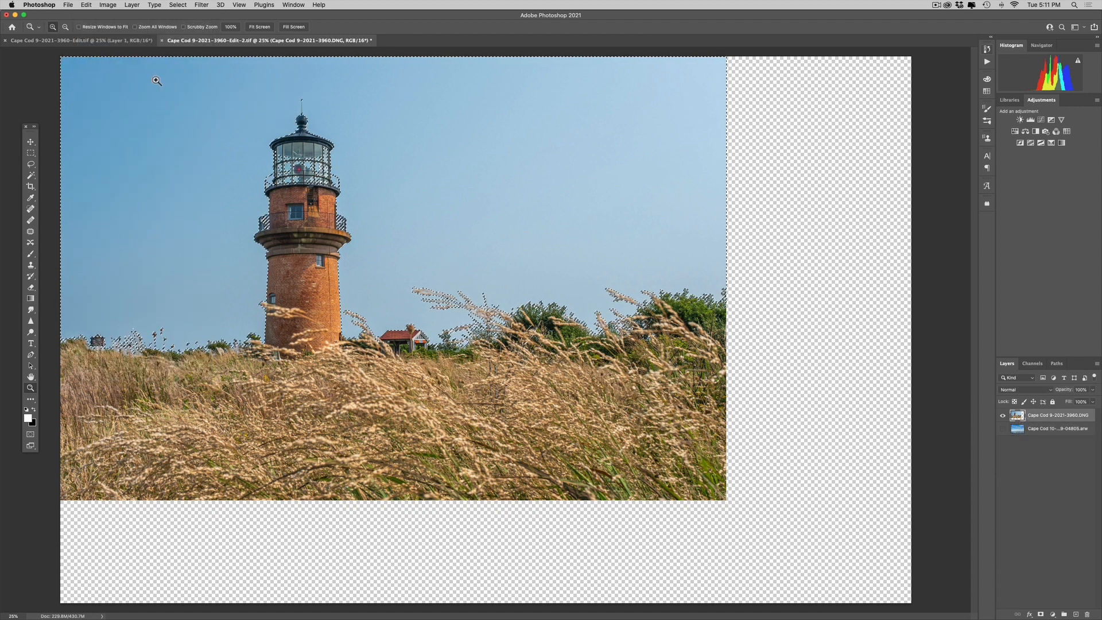
left_click(86, 5)
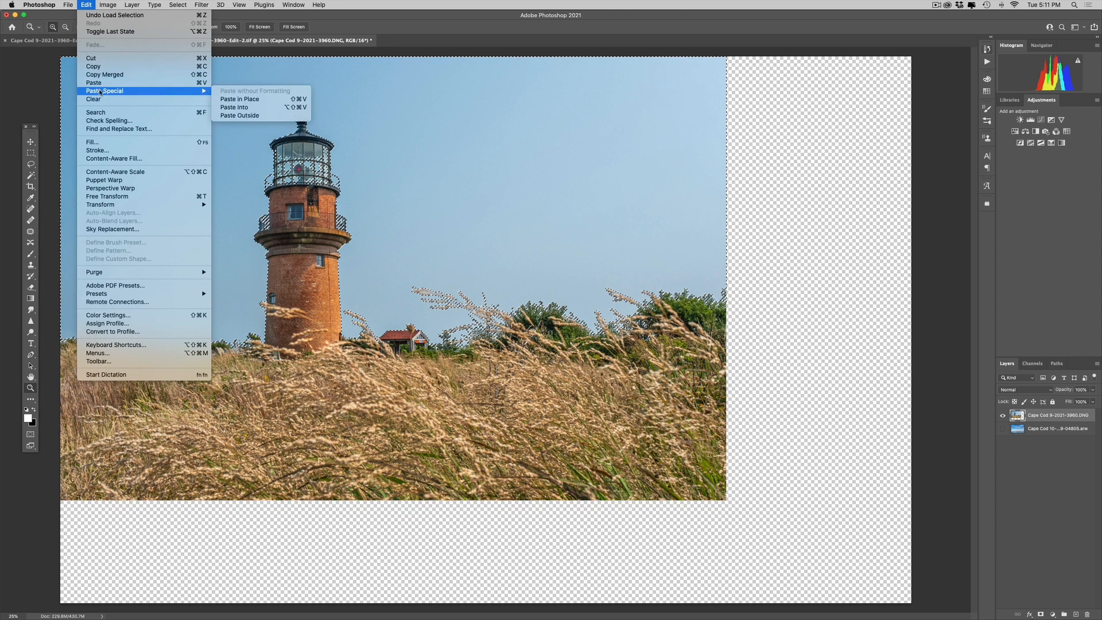
left_click(287, 107)
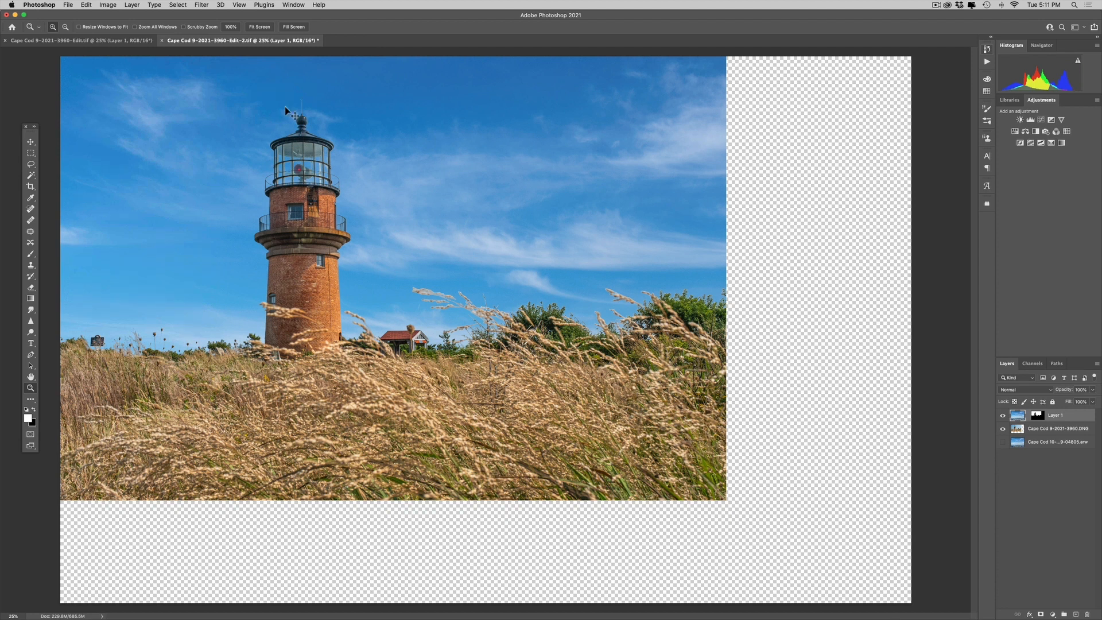
Step: Use Free Transform to shift the pasted sky up and to the left behind the lighthouse, keeping its scale at 100%
key("super+t")
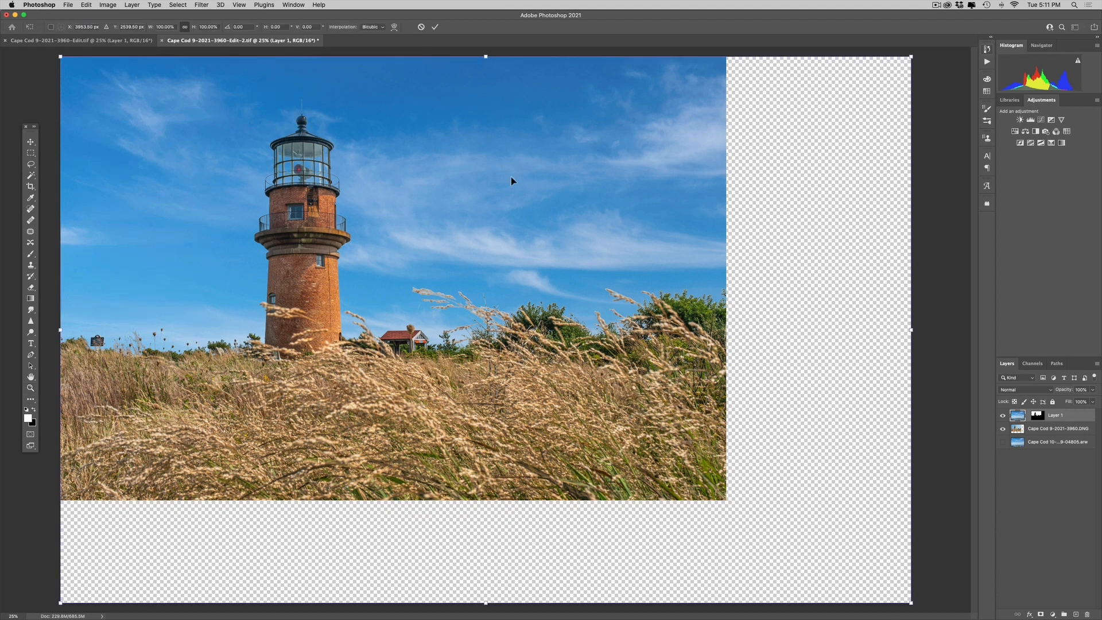
left_click_drag(706, 202, 595, 148)
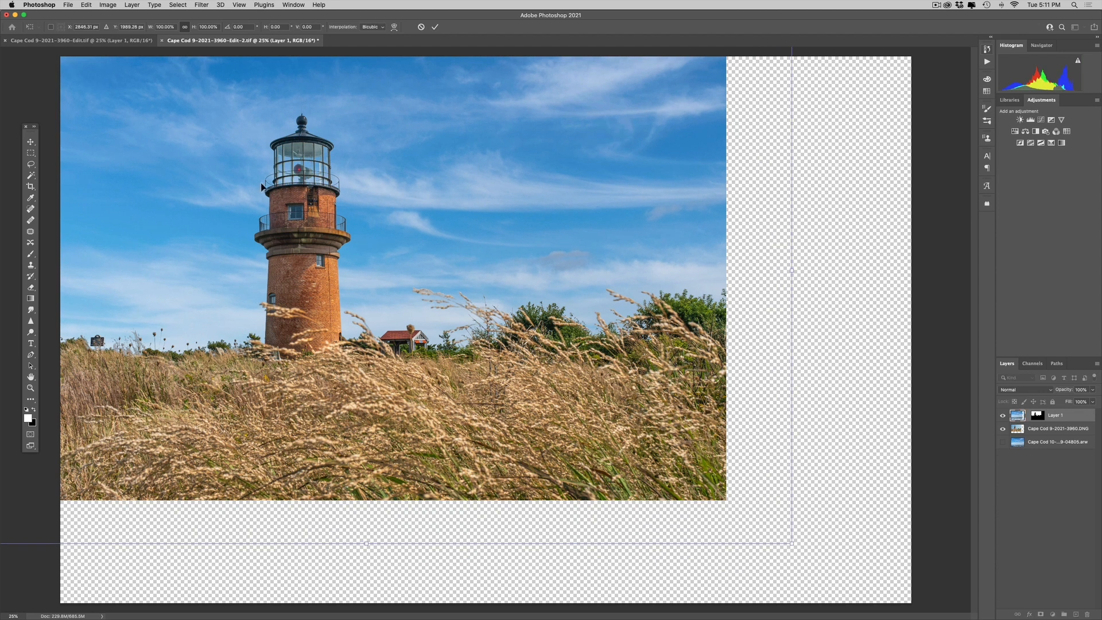
left_click_drag(556, 193, 525, 171)
left_click_drag(426, 178, 427, 174)
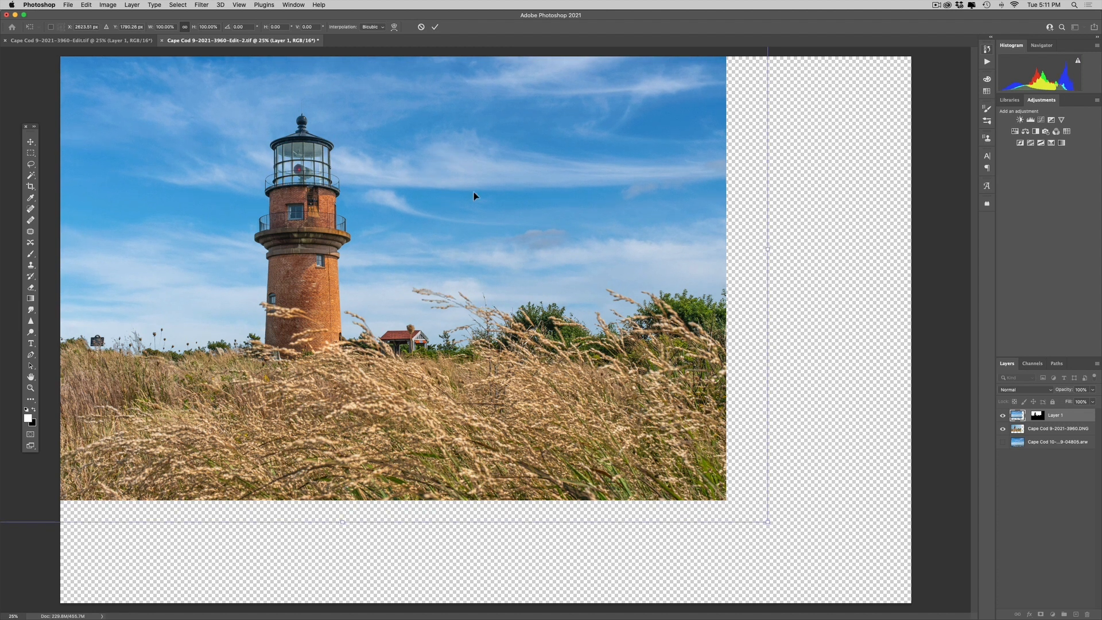
key("Return")
key("z")
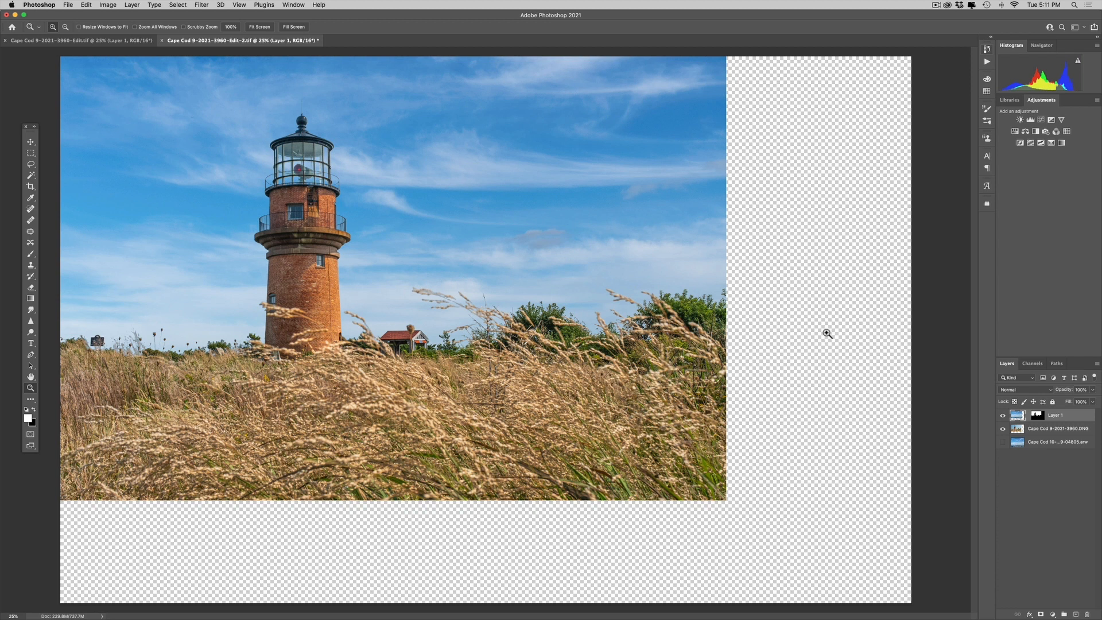
Step: Load the lighthouse layer's outline as a selection, crop the canvas to it, and deselect
left_click(1018, 429, "super")
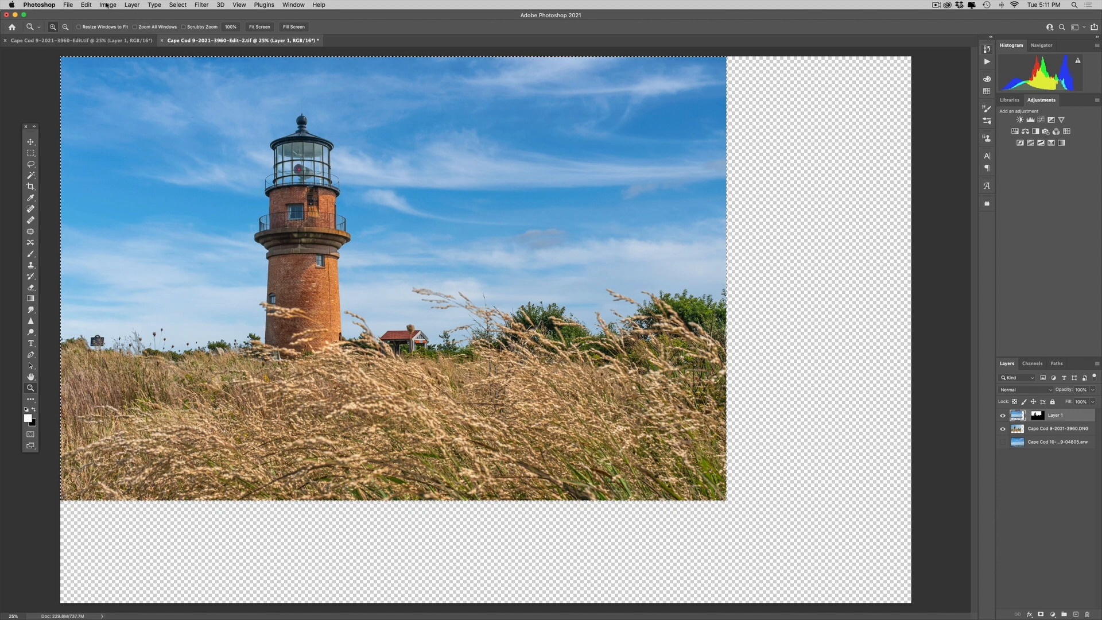
left_click(106, 5)
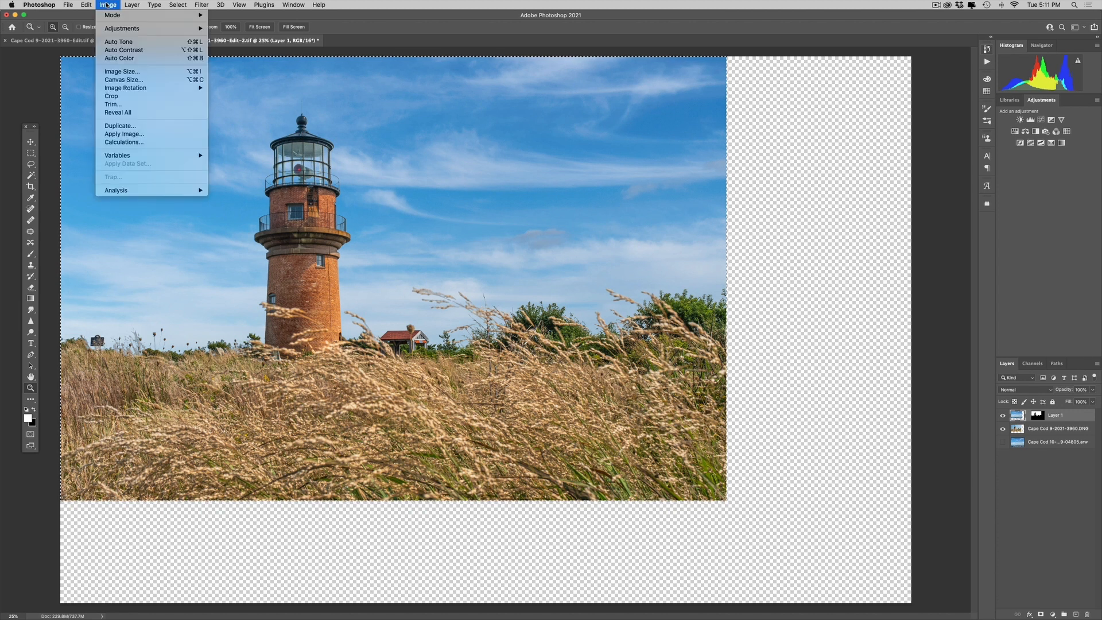
left_click(113, 96)
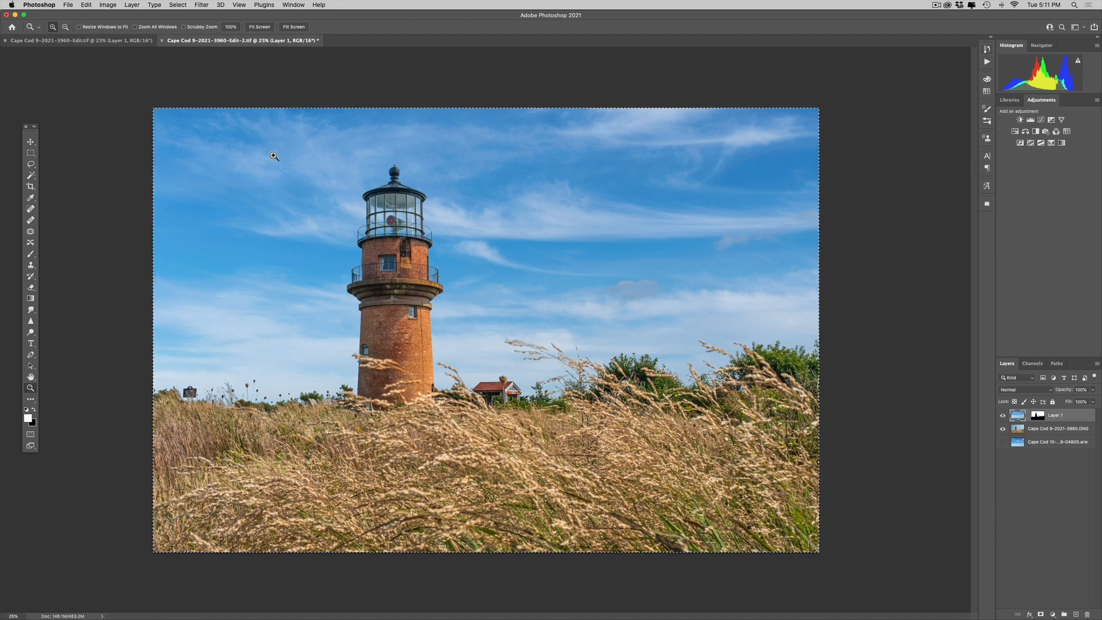
key("super+d")
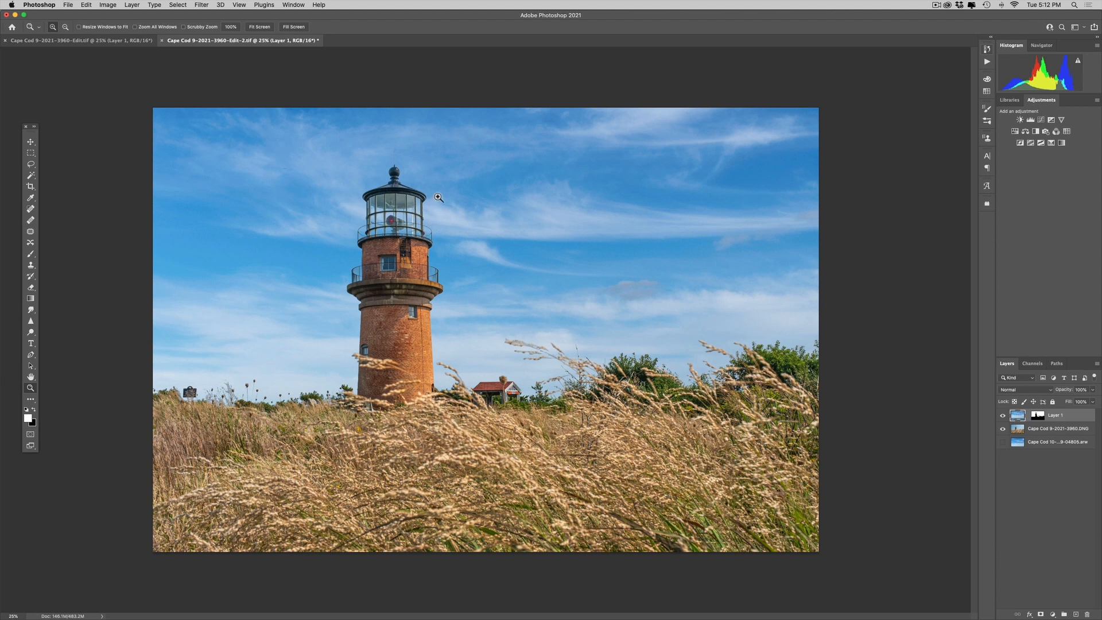
Step: Add a Color Balance adjustment layer above the pasted sky, with the lighthouse top enlarged and its settings beside it
left_click_drag(393, 172, 567, 324)
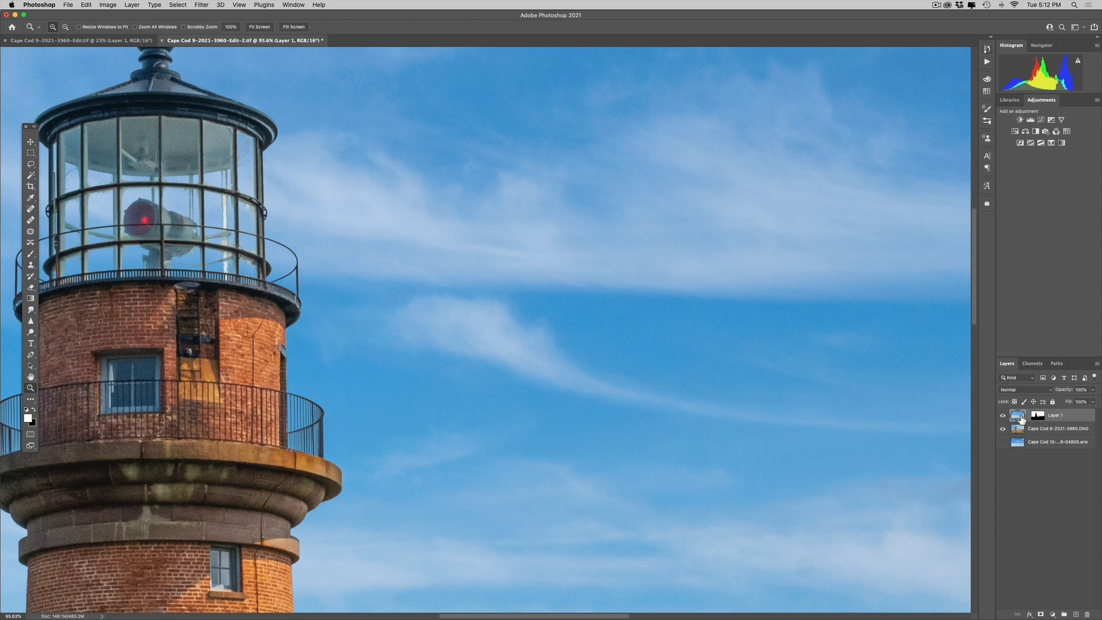
left_click(1054, 614)
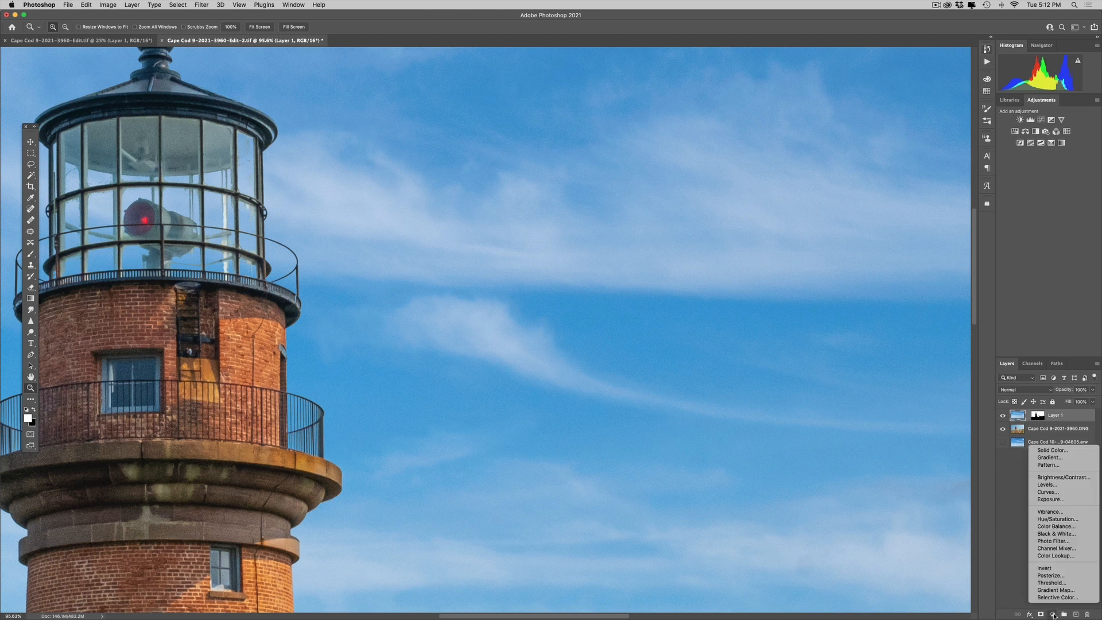
left_click(1059, 527)
left_click_drag(772, 197, 571, 171)
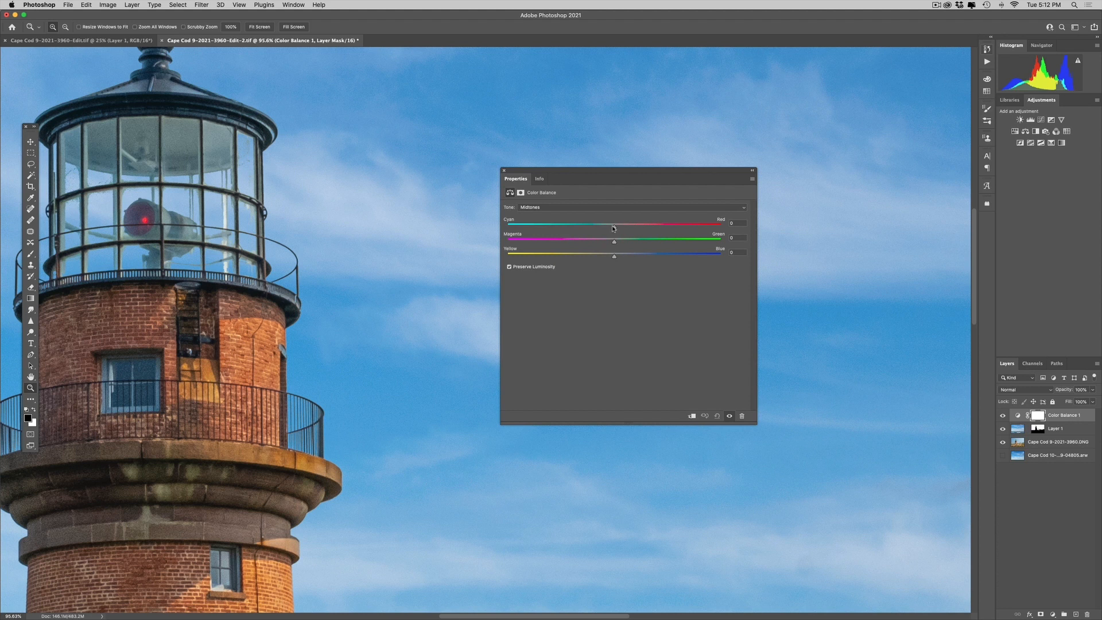
Step: Warm the Color Balance midtones by setting Cyan–Red to +10 and shifting slightly toward magenta and yellow
left_click_drag(590, 228, 623, 228)
left_click_drag(642, 227, 625, 230)
mouse_move(614, 242)
left_mouse_down()
mouse_move(642, 243)
mouse_move(610, 243)
left_mouse_up()
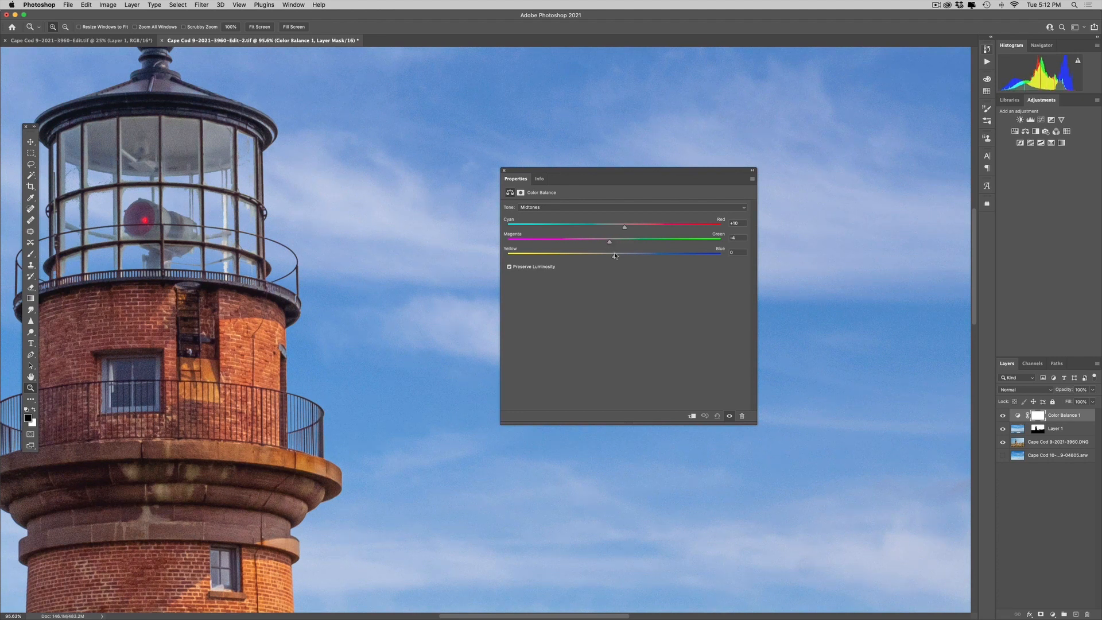
mouse_move(614, 256)
left_mouse_down()
mouse_move(583, 258)
mouse_move(638, 256)
mouse_move(606, 259)
left_mouse_up()
Step: Warm the Color Balance highlights with slight shifts toward red, magenta and yellow
left_click(598, 208)
left_click(602, 215)
mouse_move(615, 228)
left_mouse_down()
mouse_move(642, 229)
mouse_move(592, 229)
mouse_move(617, 229)
left_mouse_up()
mouse_move(613, 243)
left_mouse_down()
mouse_move(627, 244)
mouse_move(609, 244)
left_mouse_up()
left_click_drag(613, 258, 609, 257)
Step: Adjust the Color Balance shadows slightly toward red and green, fine-tune their yellow–blue balance, and close the adjustment settings
left_click(576, 210)
left_click(575, 194)
mouse_move(614, 228)
left_mouse_down()
mouse_move(594, 229)
mouse_move(631, 229)
mouse_move(619, 230)
left_mouse_up()
left_click_drag(614, 241, 620, 243)
mouse_move(593, 257)
left_mouse_down()
mouse_move(625, 258)
mouse_move(599, 257)
mouse_move(614, 258)
left_mouse_up()
left_click(504, 171)
Step: Compare the photo with and without the Color Balance adjustment, both close up and with the whole image in view
left_click(1002, 415)
left_click(1002, 415)
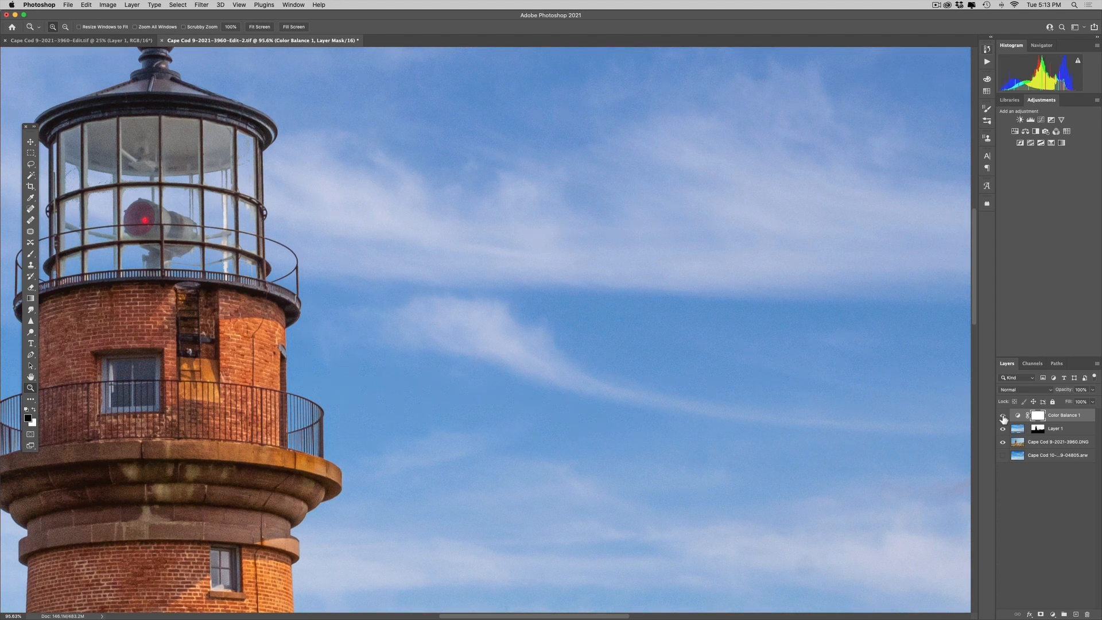
key("super+0")
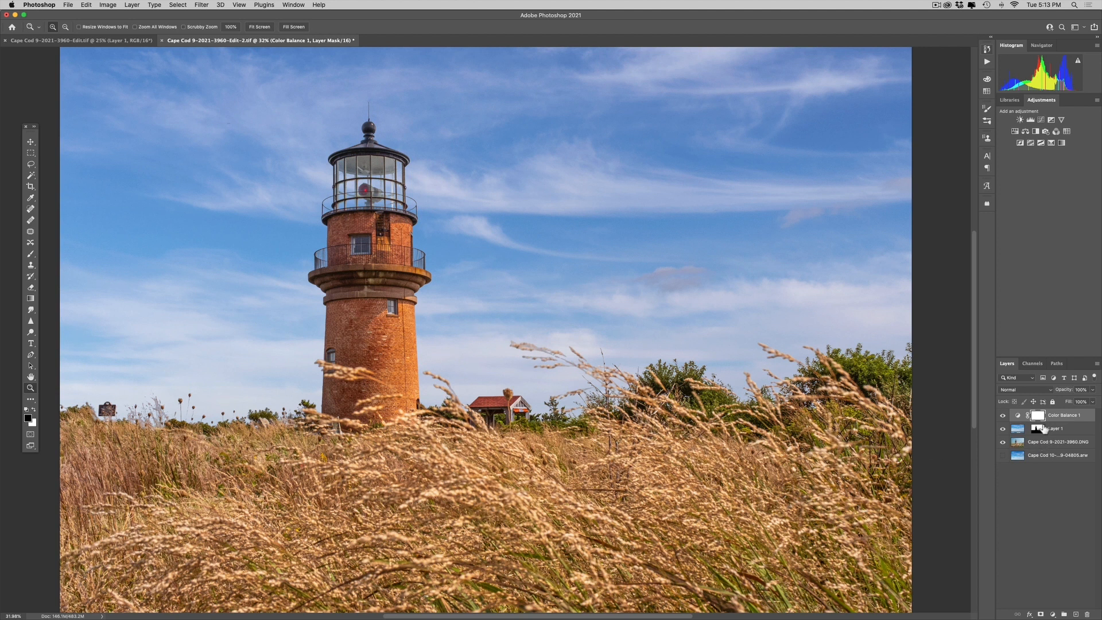
left_click(1003, 416)
left_click(1003, 417)
left_click(1003, 416)
left_click(1003, 417)
left_click(1003, 416)
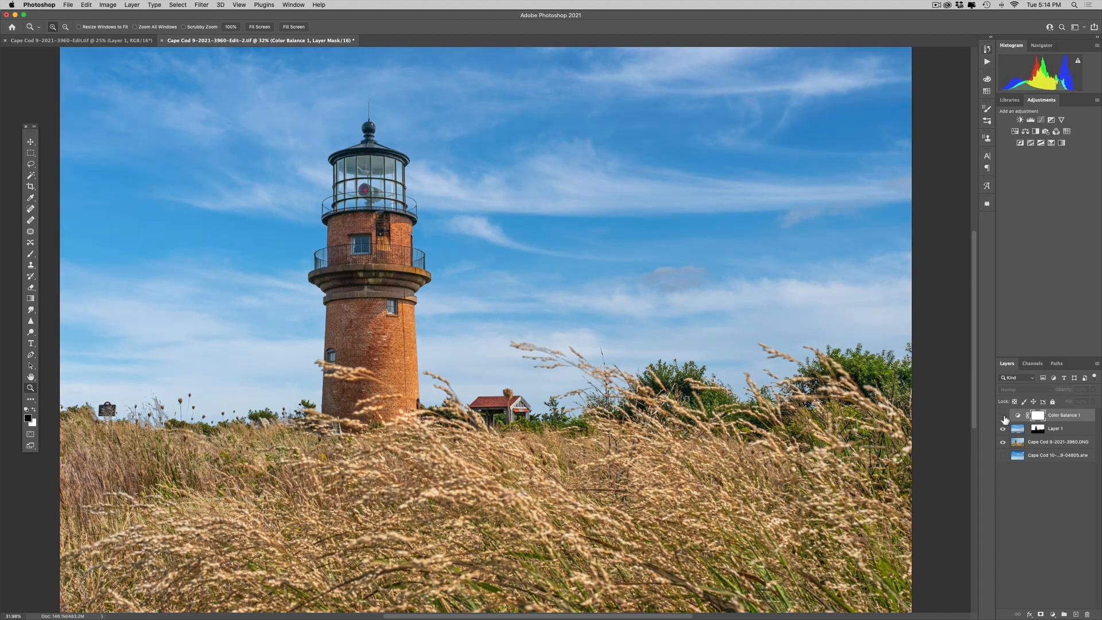
left_click(1003, 416)
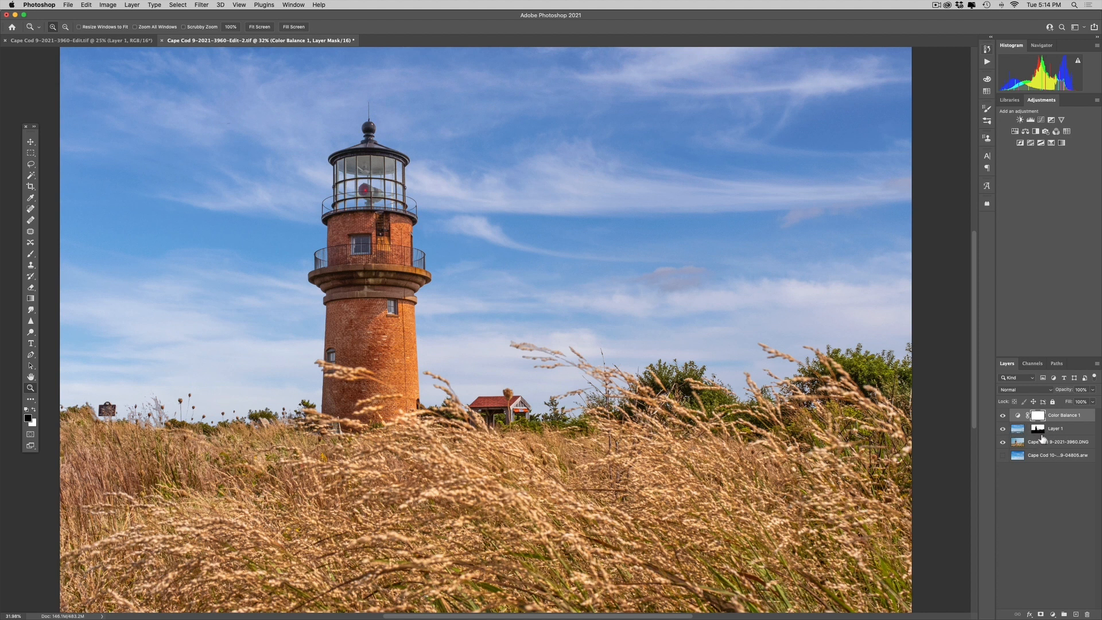
Step: Replace the Color Balance layer's mask with a copy of the pasted sky's mask and compare the adjustment on and off
left_click(1039, 429)
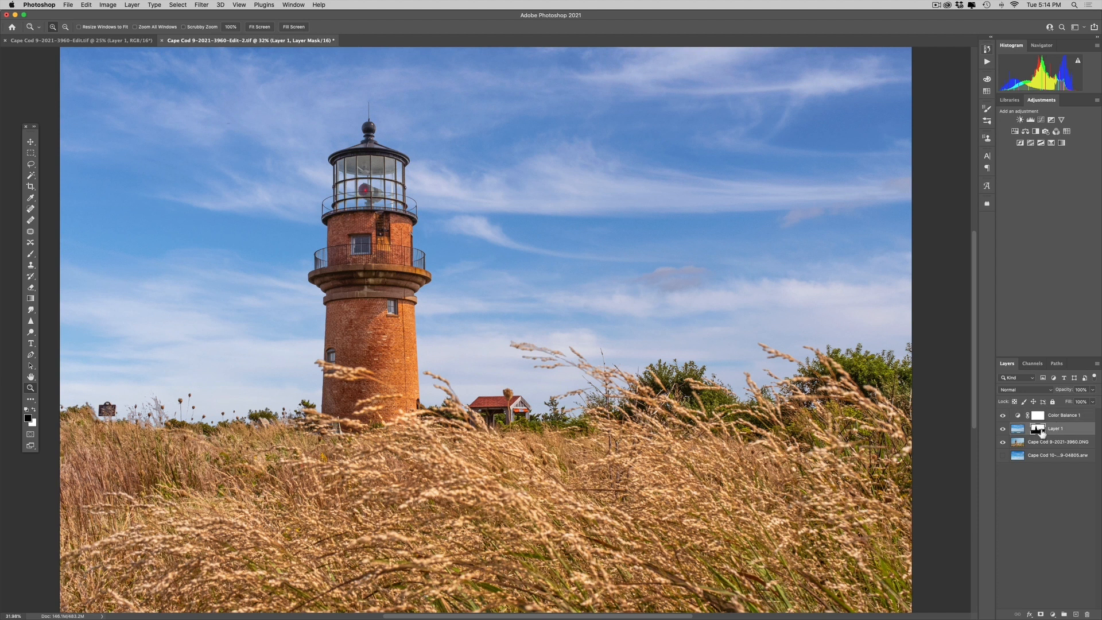
left_click_drag(1040, 431, 1041, 421)
left_click(1003, 416)
left_click(1003, 417)
left_click(1004, 416)
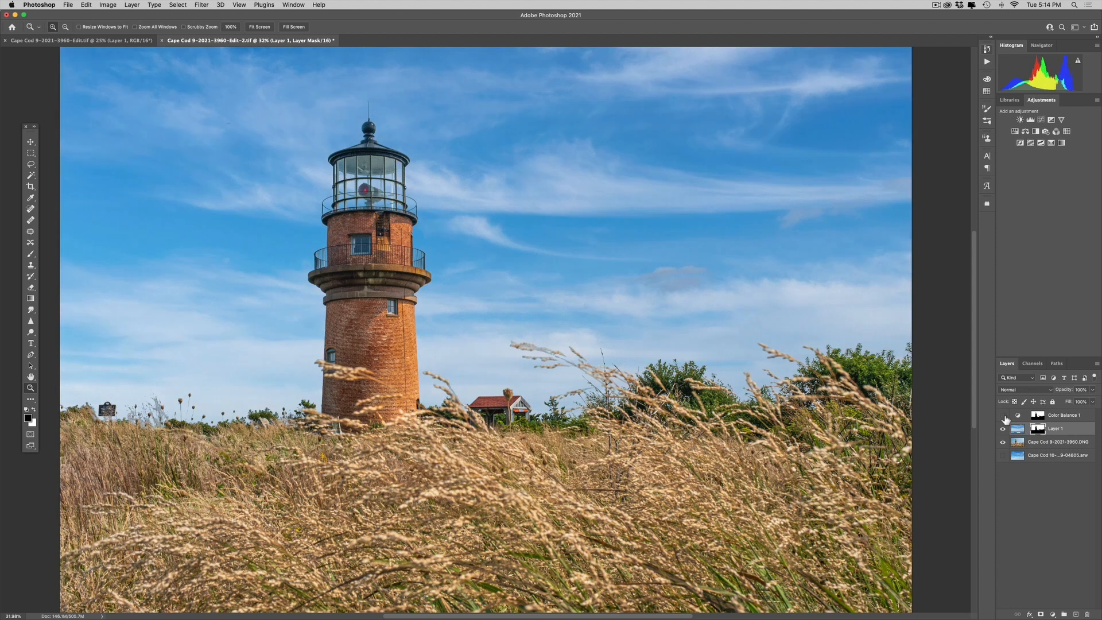
left_click(1003, 416)
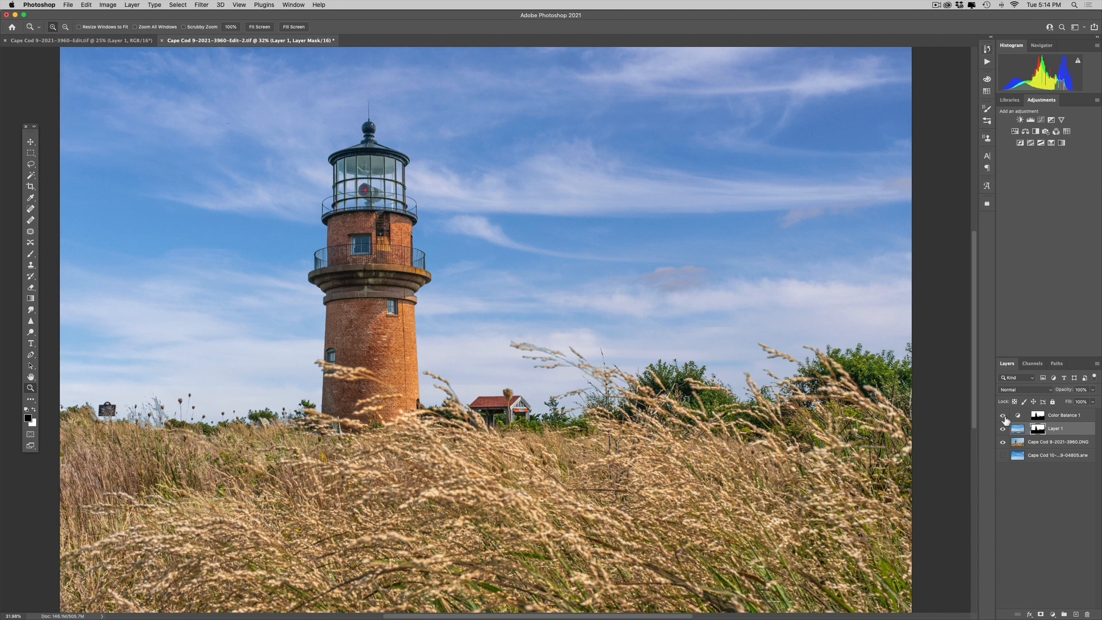
Step: Paint the lighthouse white on the Color Balance mask using a brush at 100% flow, and return to the normal image view
key("alt")
left_click(1038, 416, "alt")
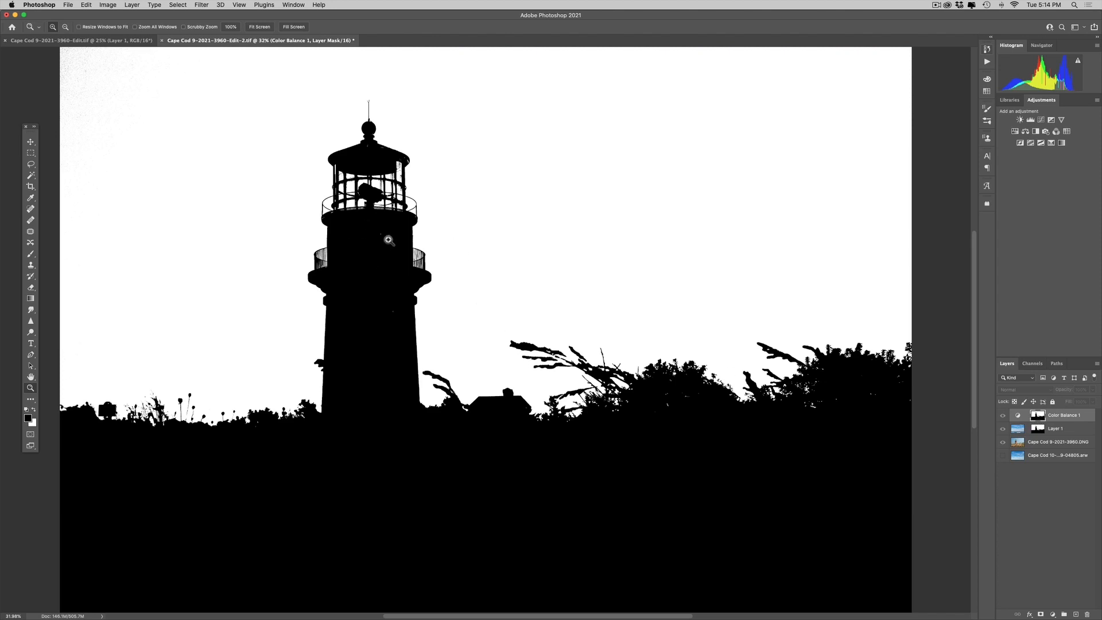
key("b")
key("x")
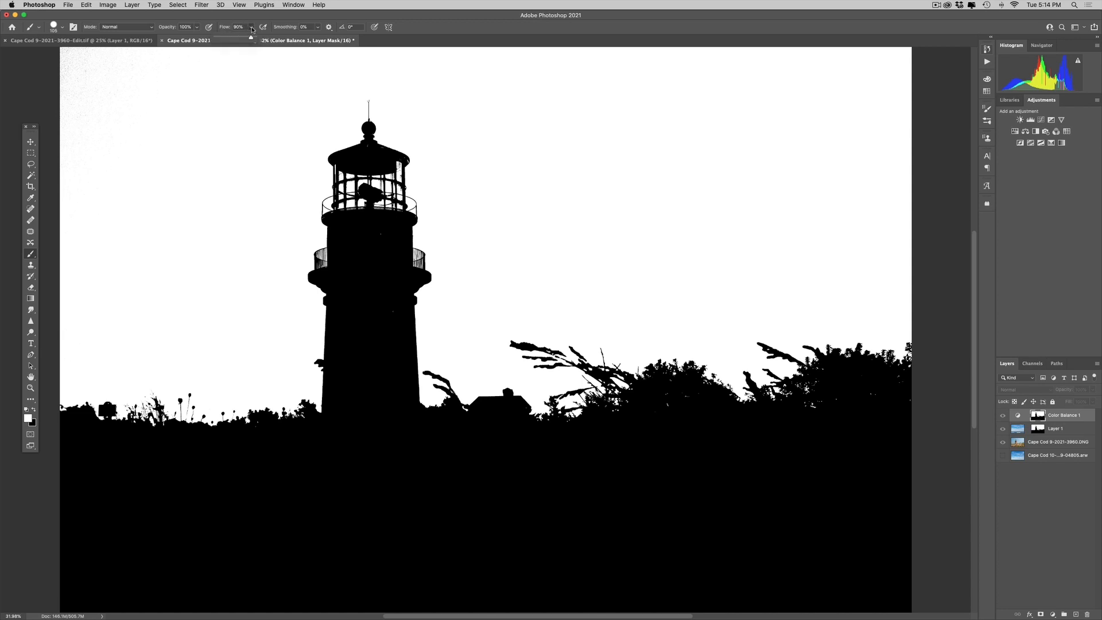
left_click_drag(251, 38, 277, 39)
left_click_drag(460, 173, 469, 175)
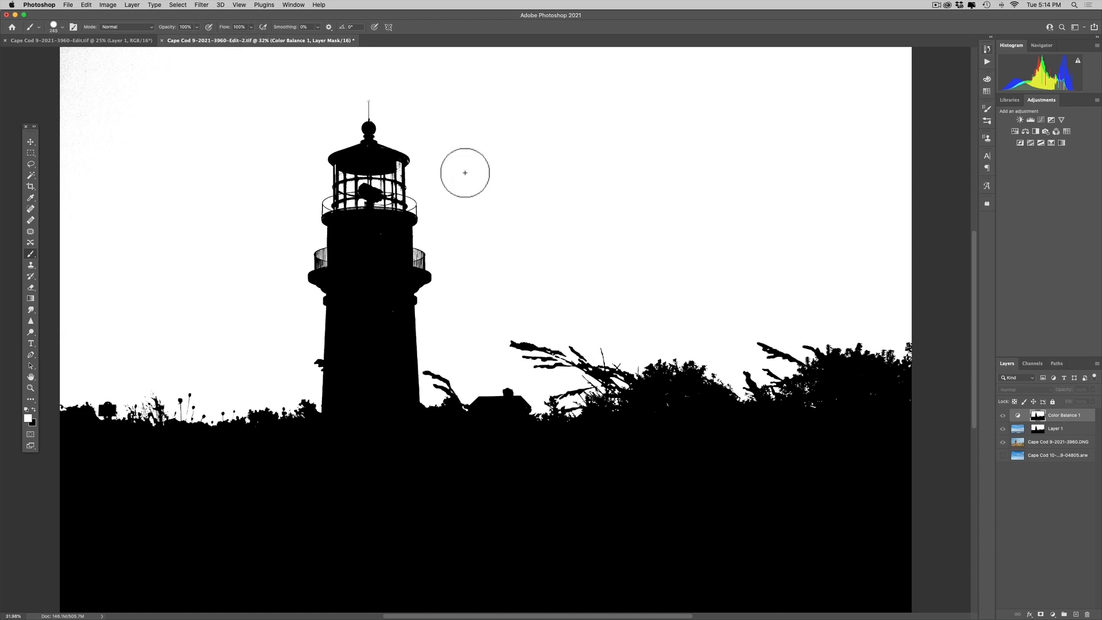
mouse_move(435, 121)
left_mouse_down()
mouse_move(302, 123)
mouse_move(327, 150)
mouse_move(433, 180)
mouse_move(423, 196)
mouse_move(491, 236)
mouse_move(349, 226)
mouse_move(417, 251)
mouse_move(334, 307)
mouse_move(311, 285)
mouse_move(353, 272)
mouse_move(345, 380)
mouse_move(338, 329)
mouse_move(404, 316)
mouse_move(418, 317)
mouse_move(411, 354)
mouse_move(425, 382)
mouse_move(400, 355)
mouse_move(405, 343)
mouse_move(383, 370)
mouse_move(350, 375)
mouse_move(386, 372)
mouse_move(344, 157)
left_mouse_up()
mouse_move(325, 372)
left_mouse_down()
mouse_move(406, 375)
mouse_move(338, 389)
mouse_move(399, 374)
mouse_move(376, 390)
mouse_move(423, 378)
mouse_move(337, 389)
left_mouse_up()
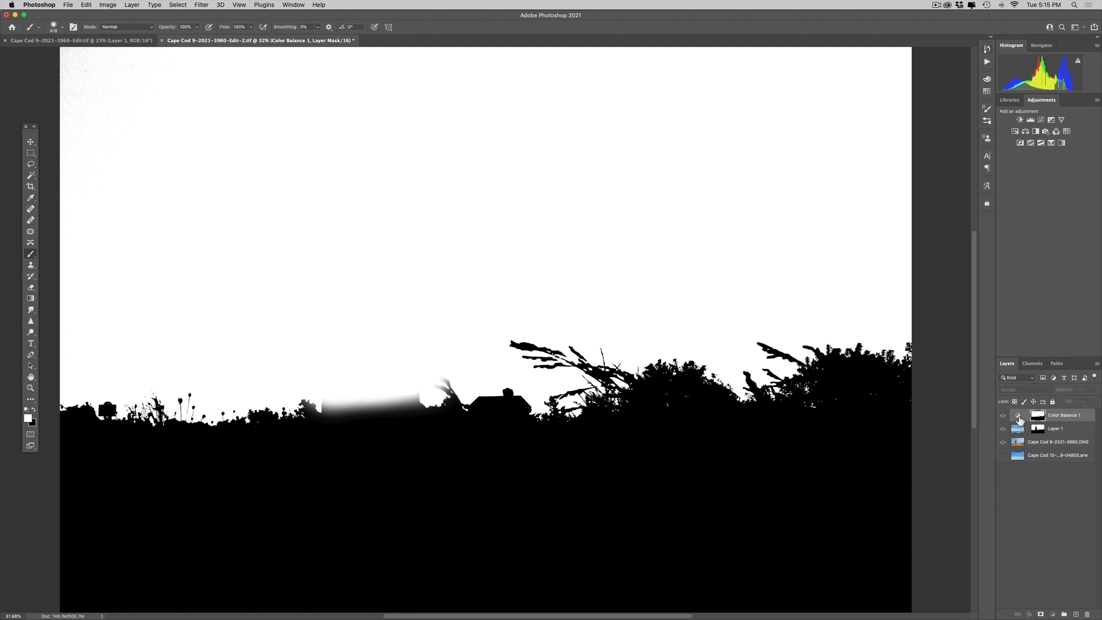
left_click(1019, 419)
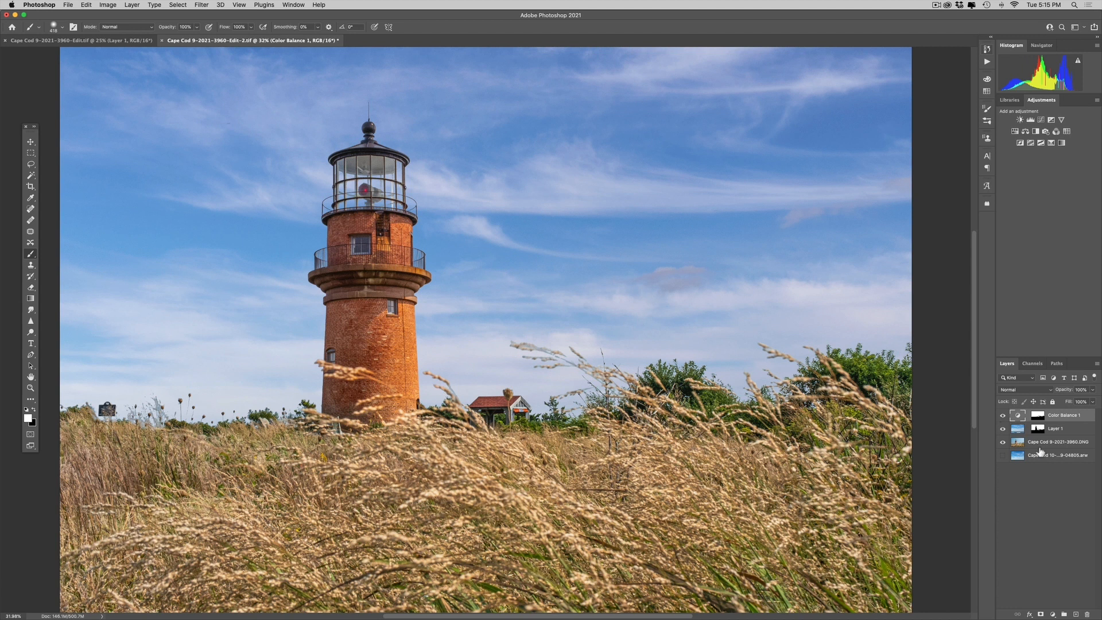
Step: Delete the hidden original cloud photo layer and save the composite
left_click_drag(1019, 459, 1089, 615)
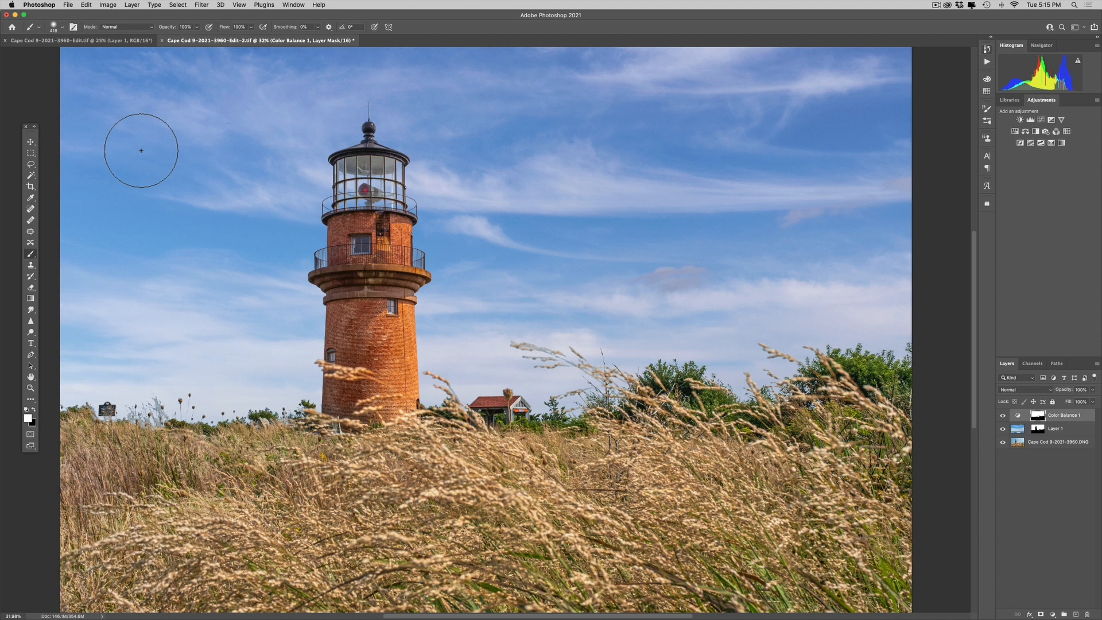
key("super+s")
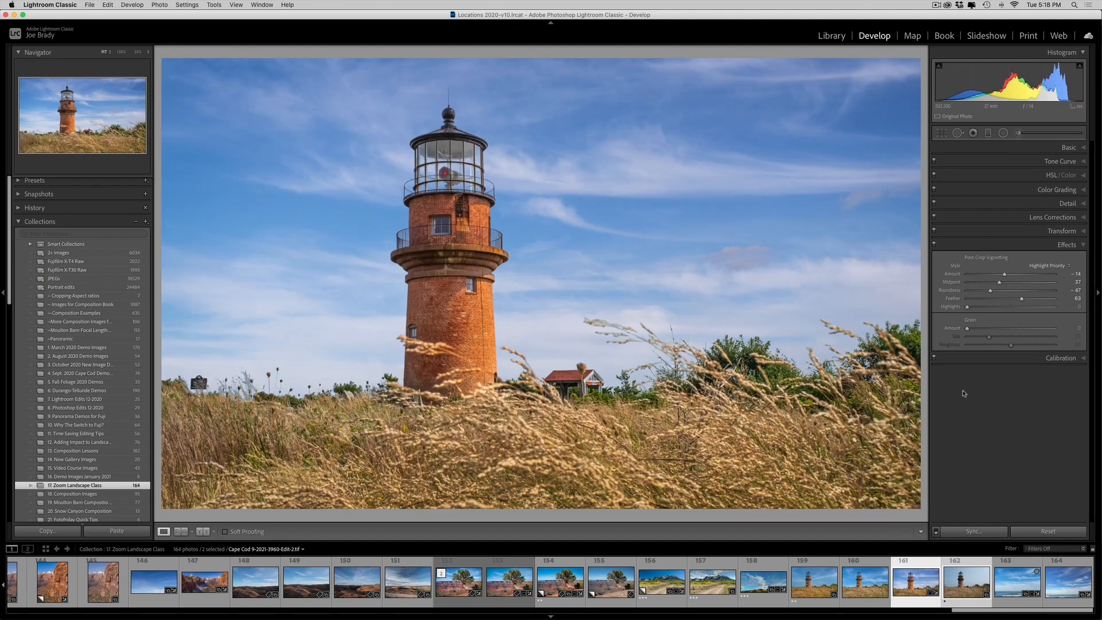
Step: Review the saved lighthouse composite at full-screen size in Lightroom
key("f")
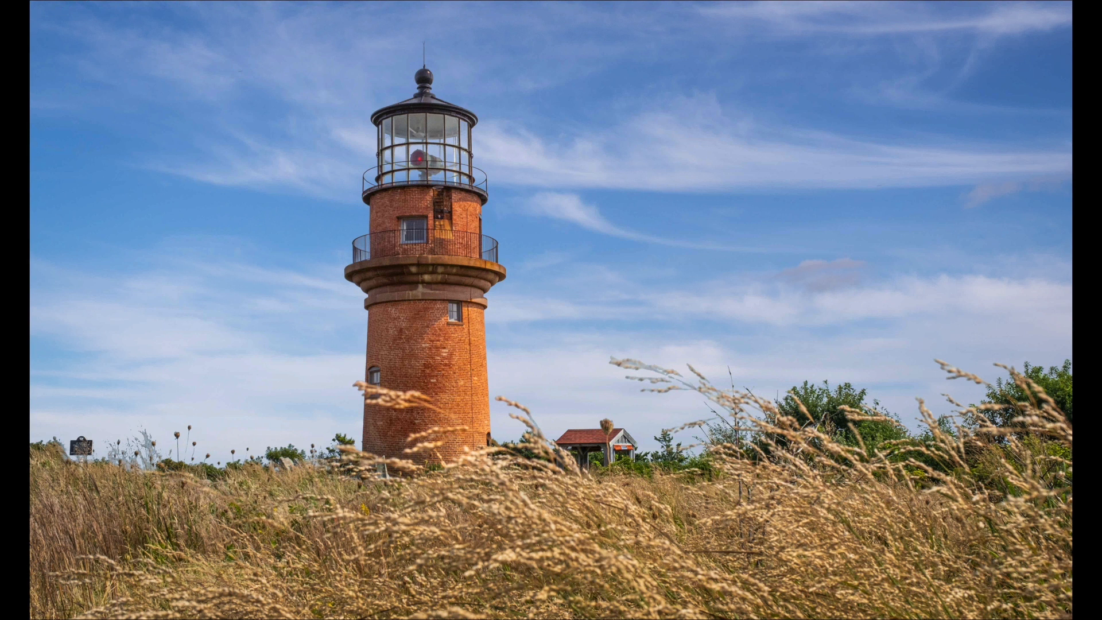
key("f")
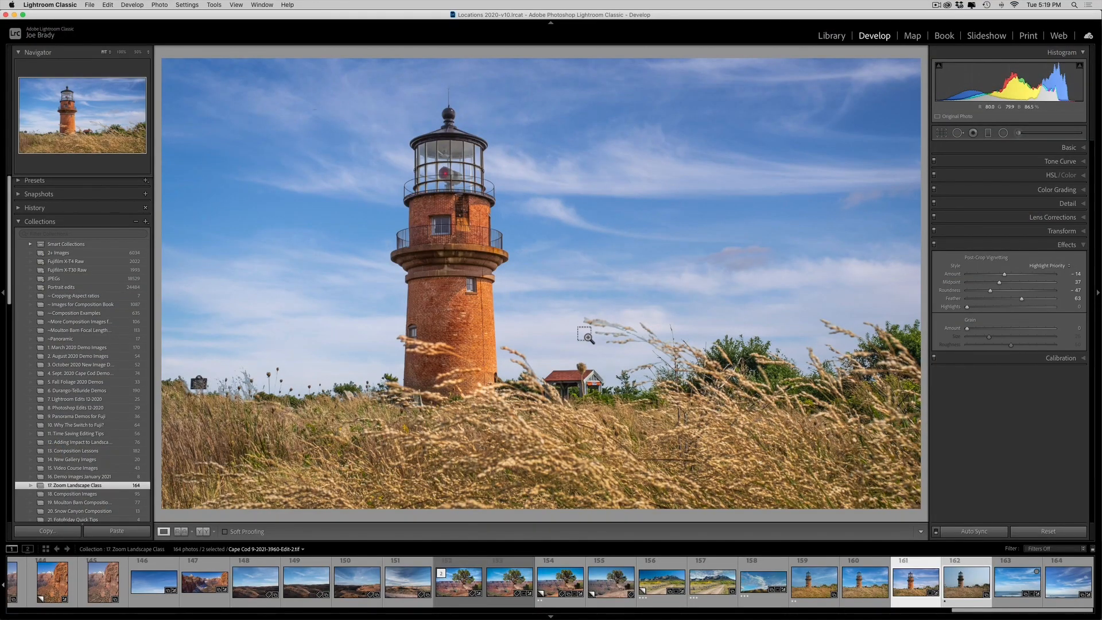
Step: Switch to Photoshop and apply a black-to-transparent gradient on the pasted sky's mask, from near the horizon up to the lighthouse's lower balcony
key("super+Tab")
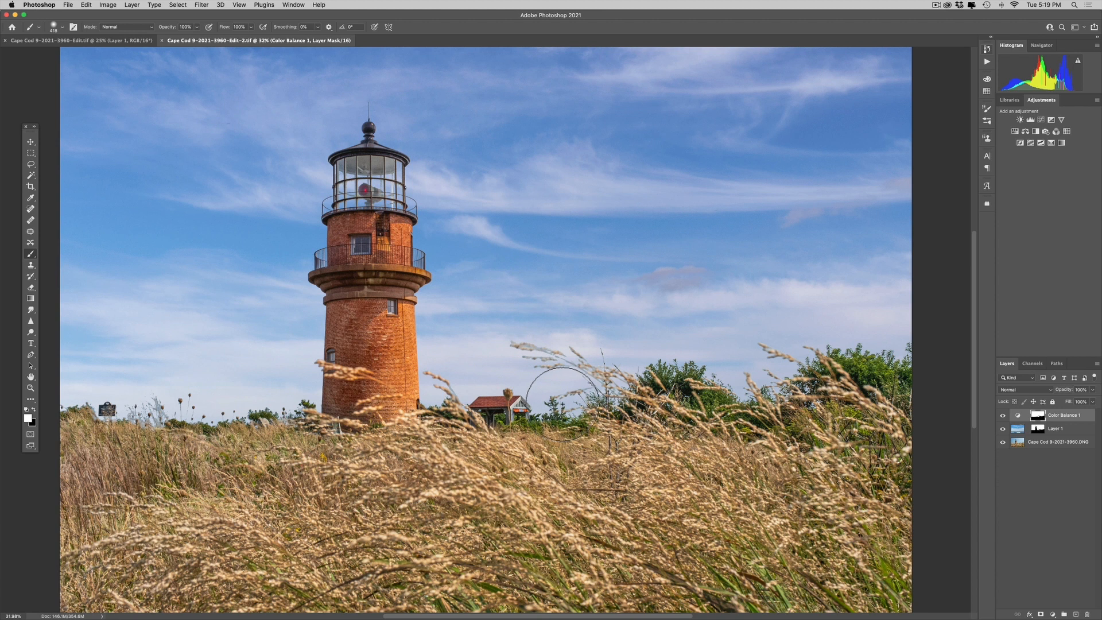
left_click(1039, 432, "alt")
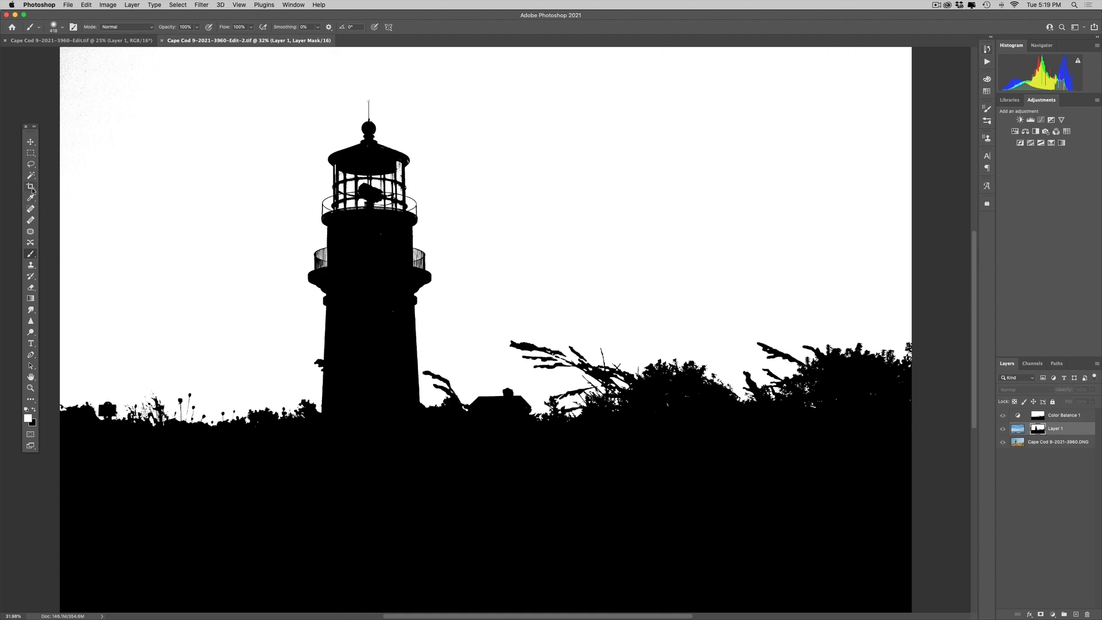
key("g")
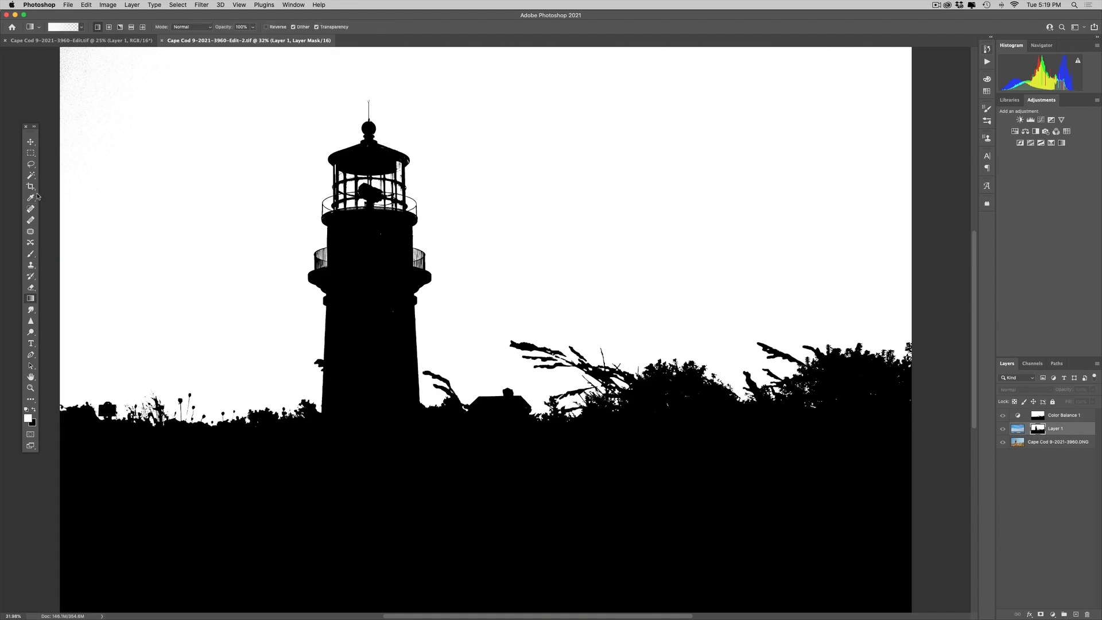
left_click(81, 28)
left_click(38, 125)
left_click(32, 410)
left_click(81, 29)
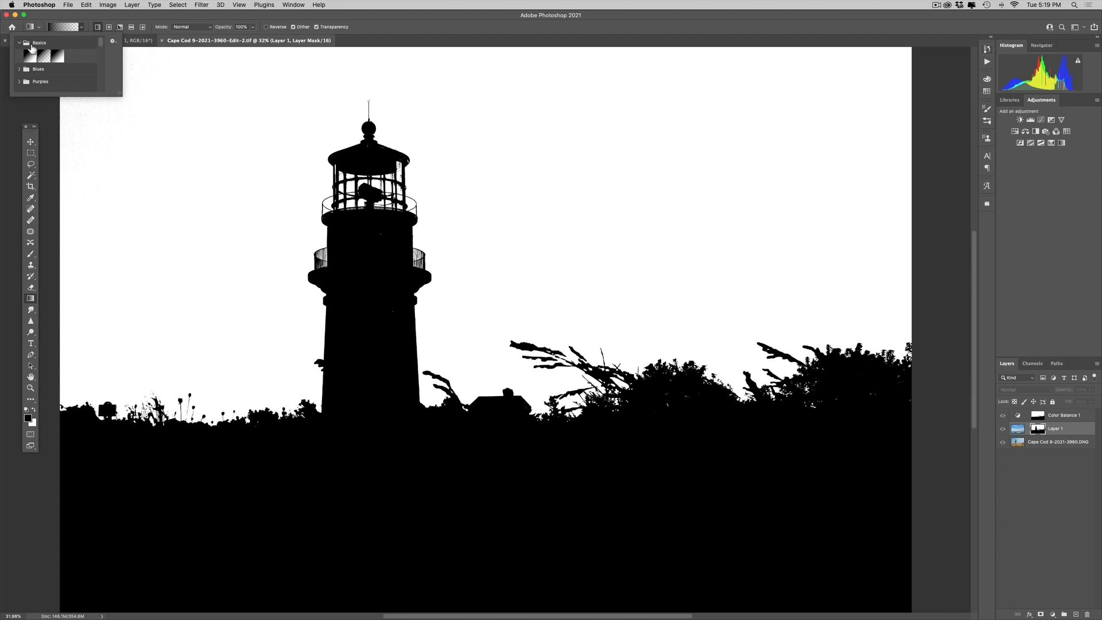
left_click(22, 43)
left_click(45, 58)
left_click(471, 381)
left_click_drag(471, 379, 464, 275)
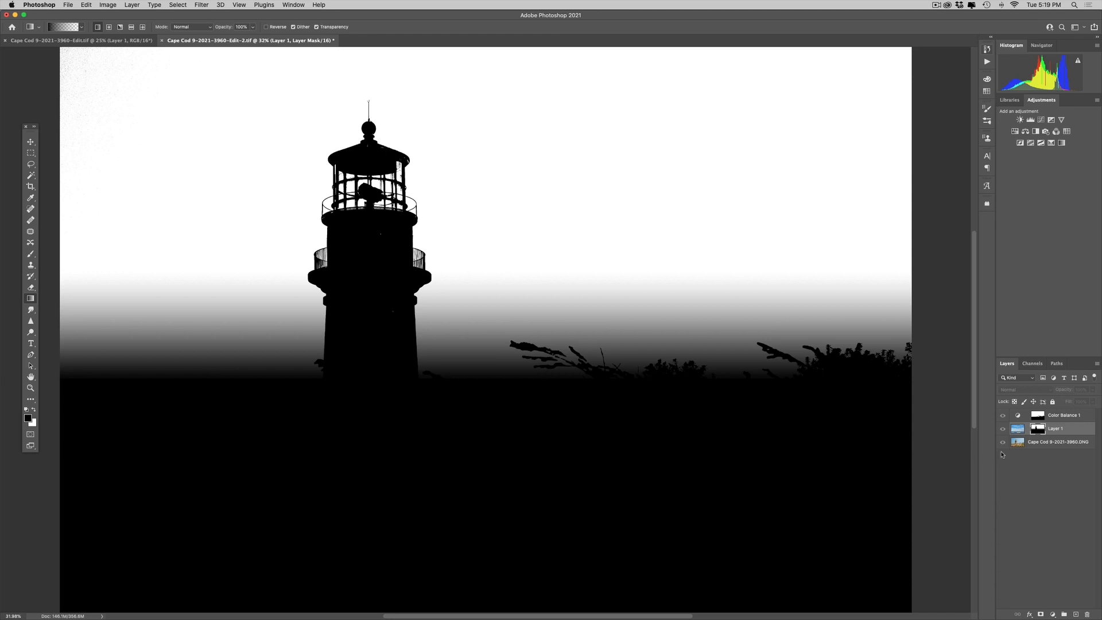
left_click(1019, 431)
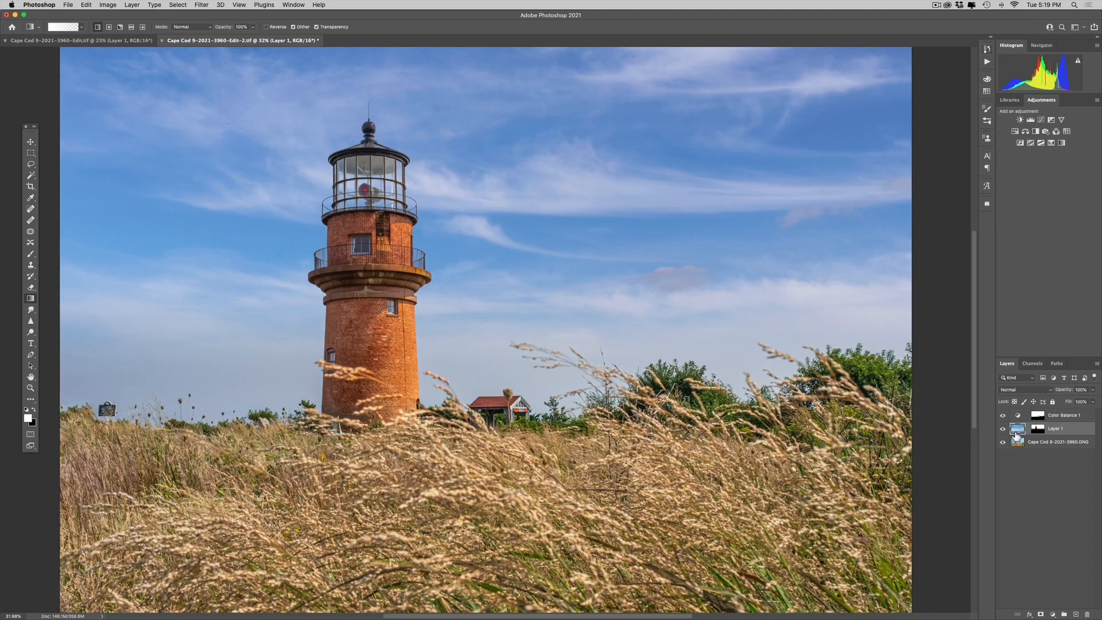
Step: Compare the image with and without the pasted sky layer, and save the composite
left_click(1003, 429)
left_click(1003, 429)
left_click(1003, 430)
left_click(1004, 430)
left_click(1004, 430)
left_click(1003, 430)
key("super+s")
Step: Switch to Lightroom and crop the lighthouse composite in from all four edges, trimming mainly the foreground grass and the right side
key("super+Tab")
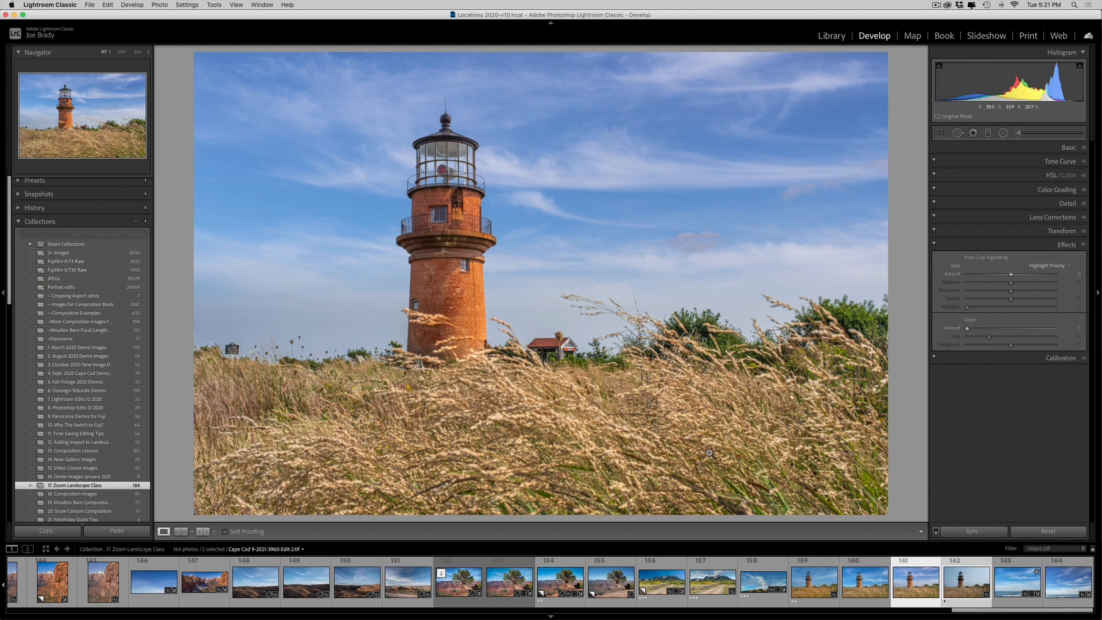
key("r")
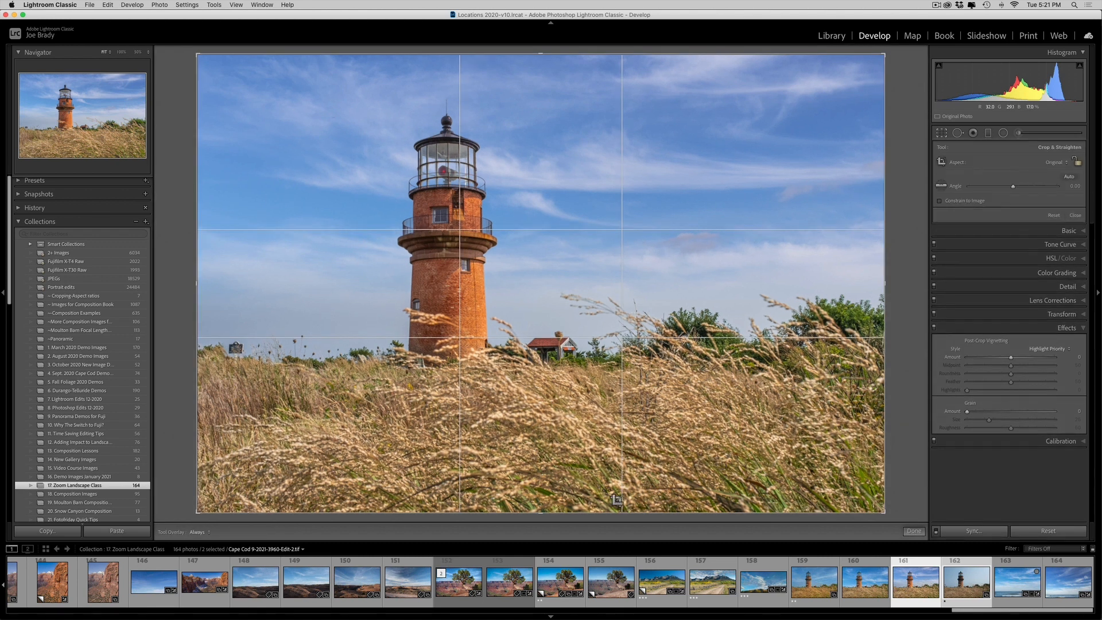
left_click_drag(544, 513, 546, 488)
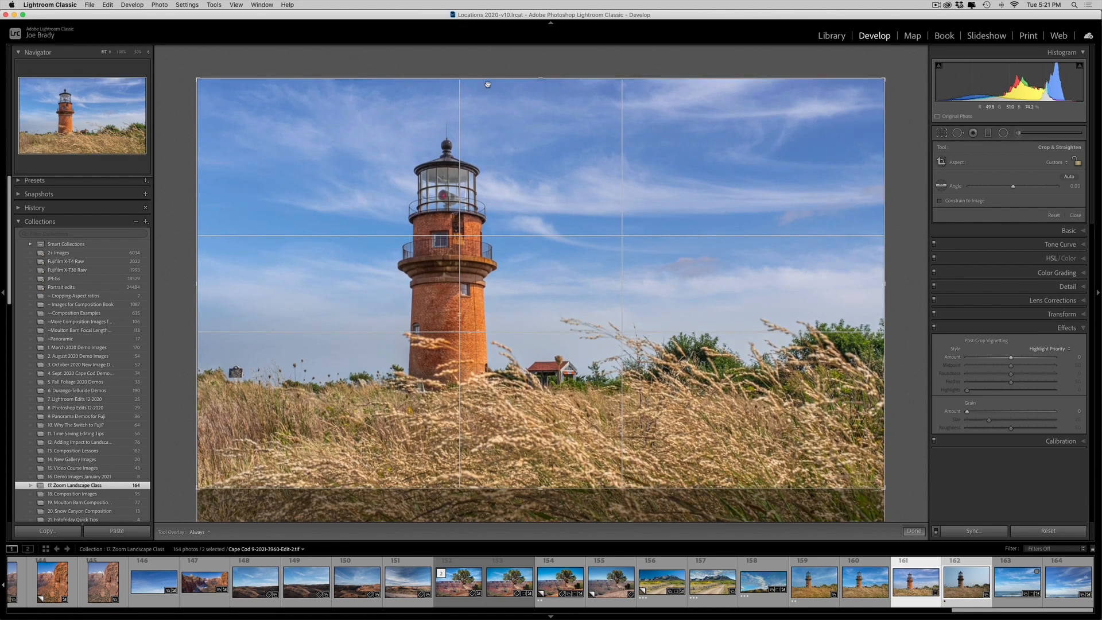
left_click_drag(541, 81, 540, 85)
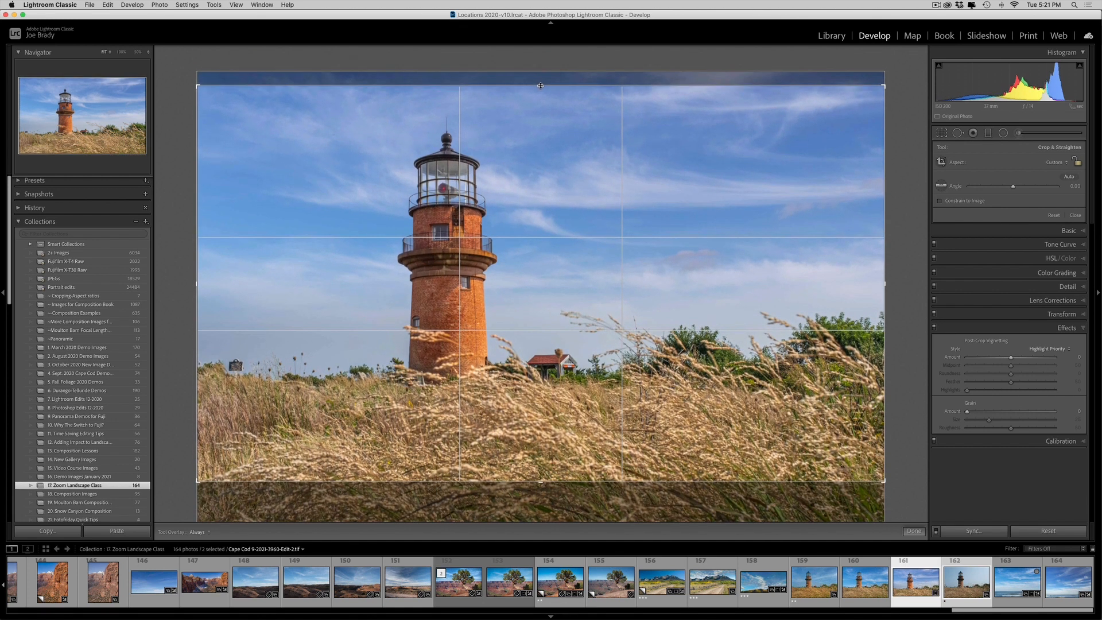
left_click_drag(197, 283, 201, 284)
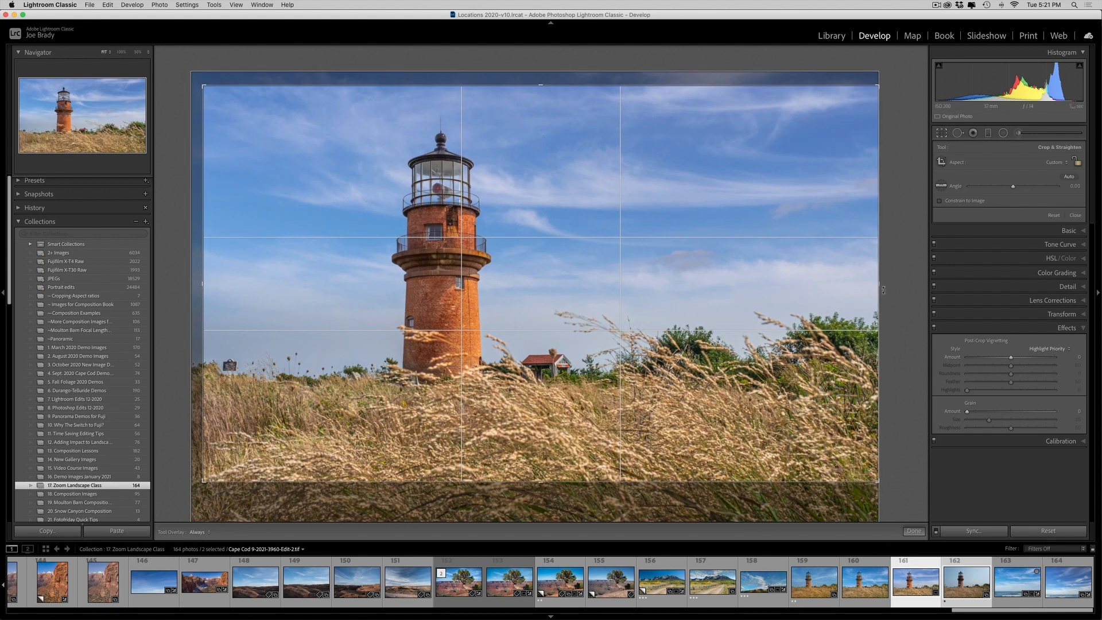
left_click_drag(884, 289, 858, 286)
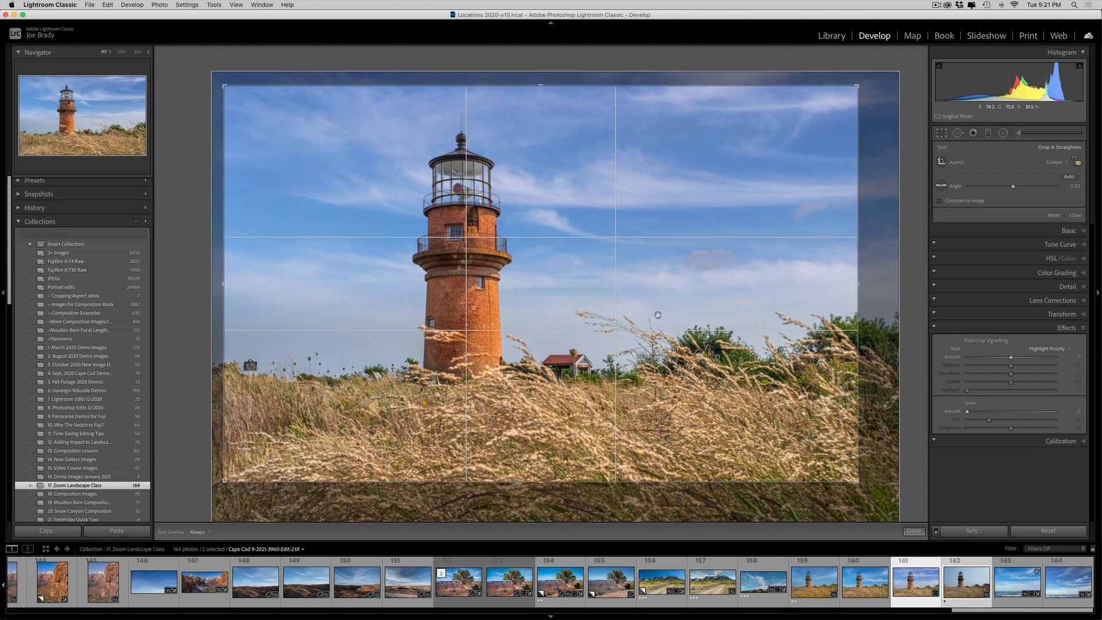
left_click_drag(222, 286, 219, 287)
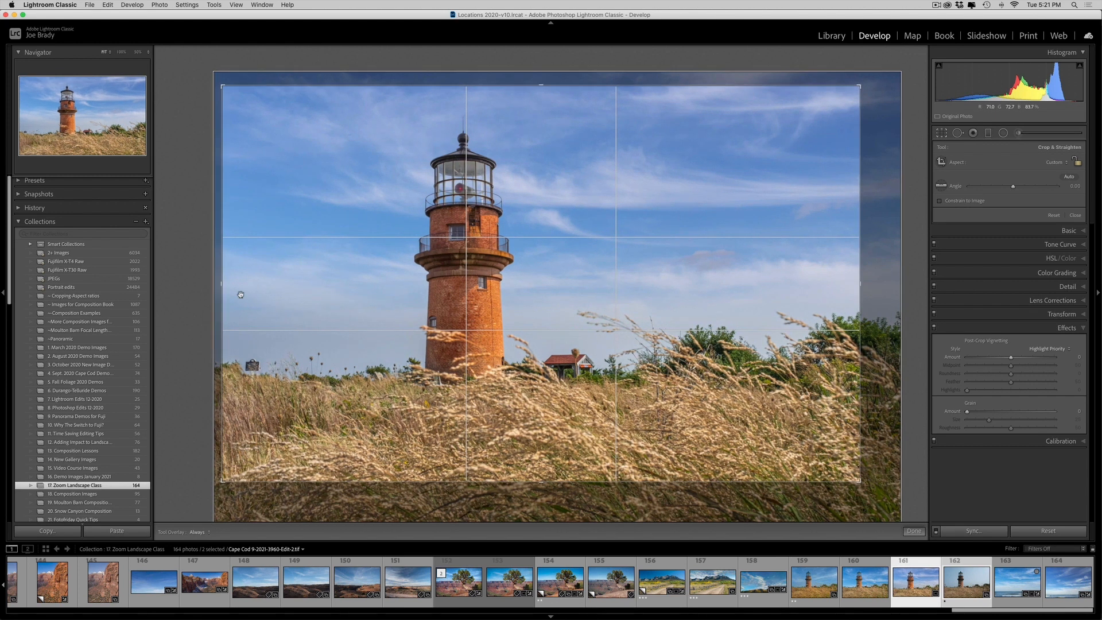
key("Return")
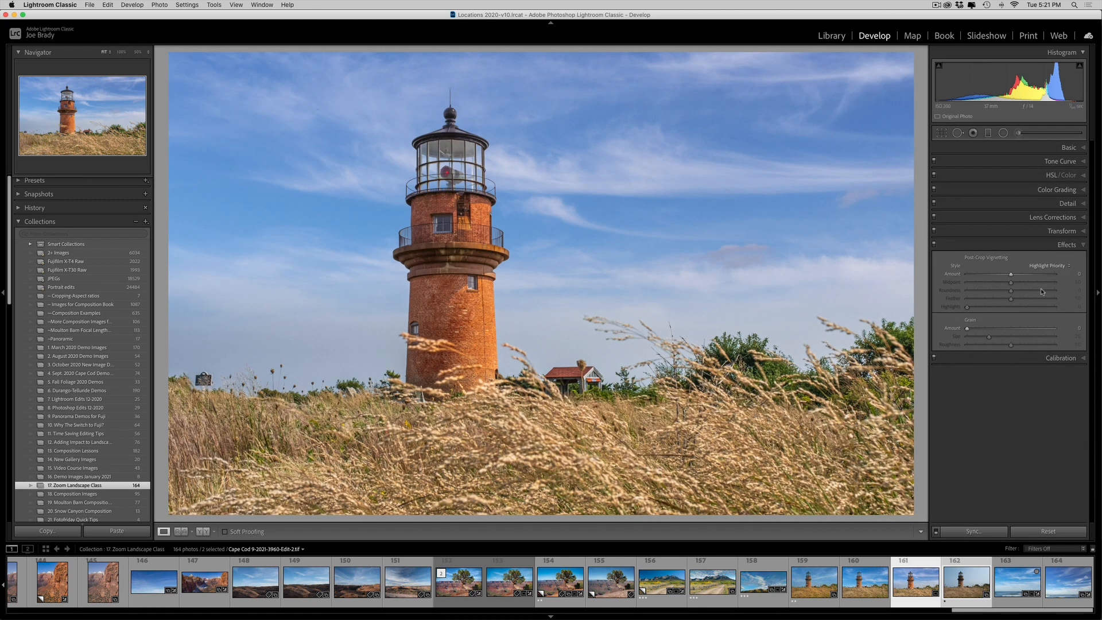
Step: Set the post-crop vignette to amount -14, roundness -30 and feather 60, compare it with effects off, and preview the photo full-screen
mouse_move(1011, 274)
left_mouse_down()
mouse_move(967, 274)
mouse_move(1019, 298)
mouse_move(1005, 275)
left_mouse_up()
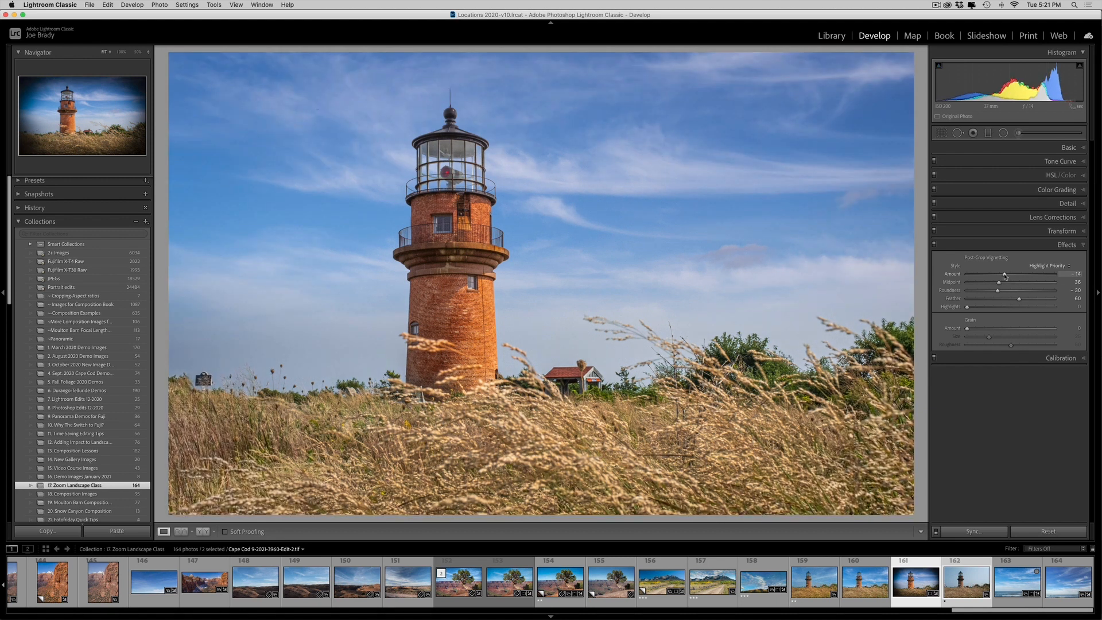
left_click(935, 244)
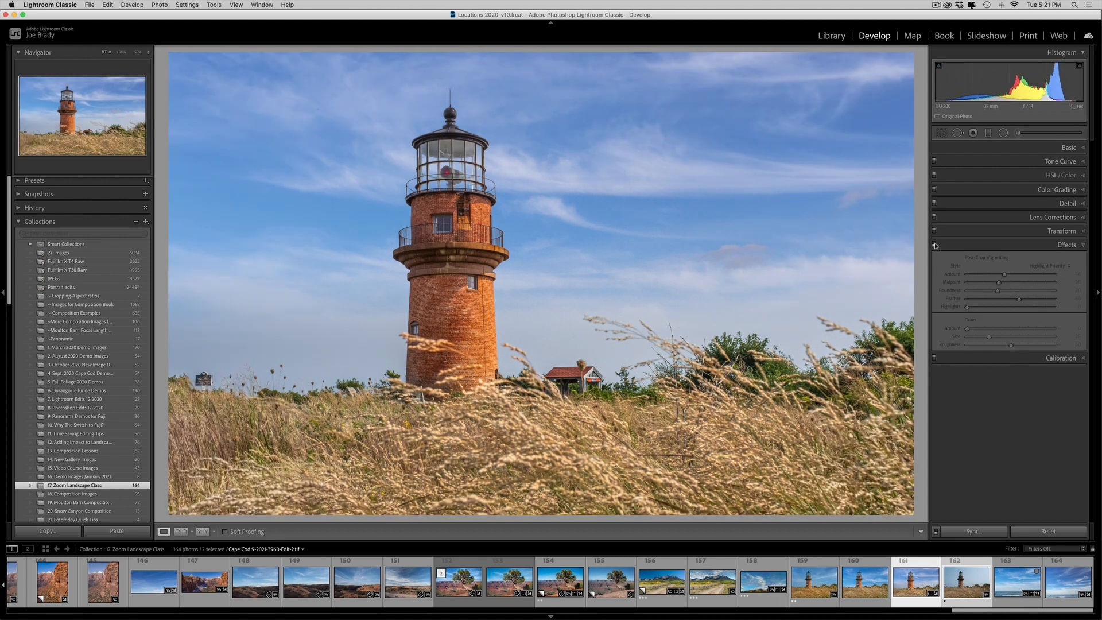
left_click(934, 244)
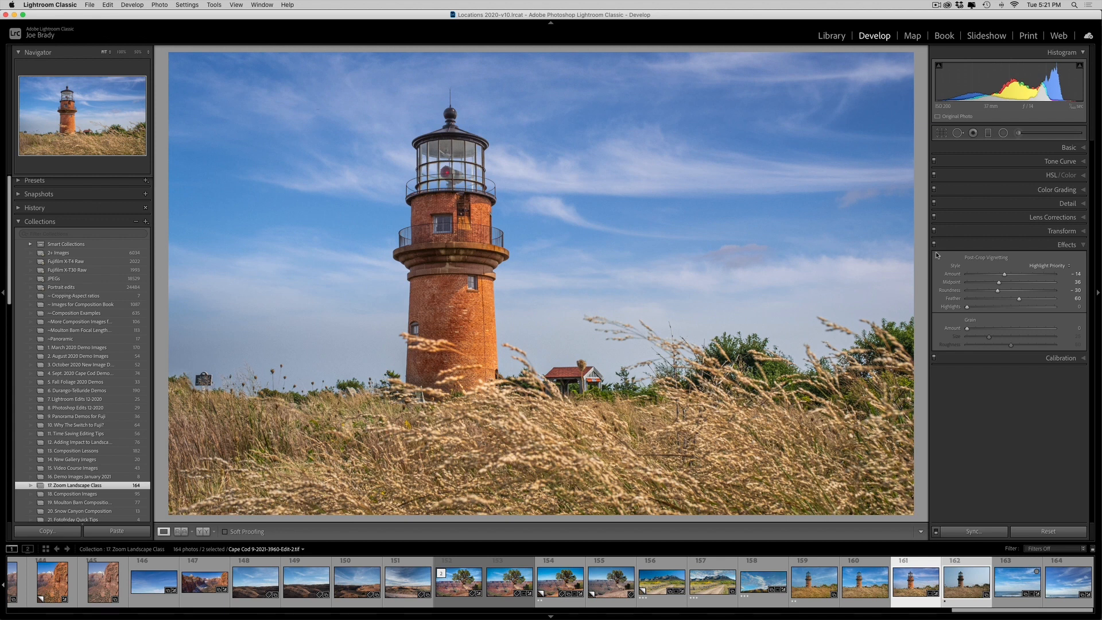
key("f")
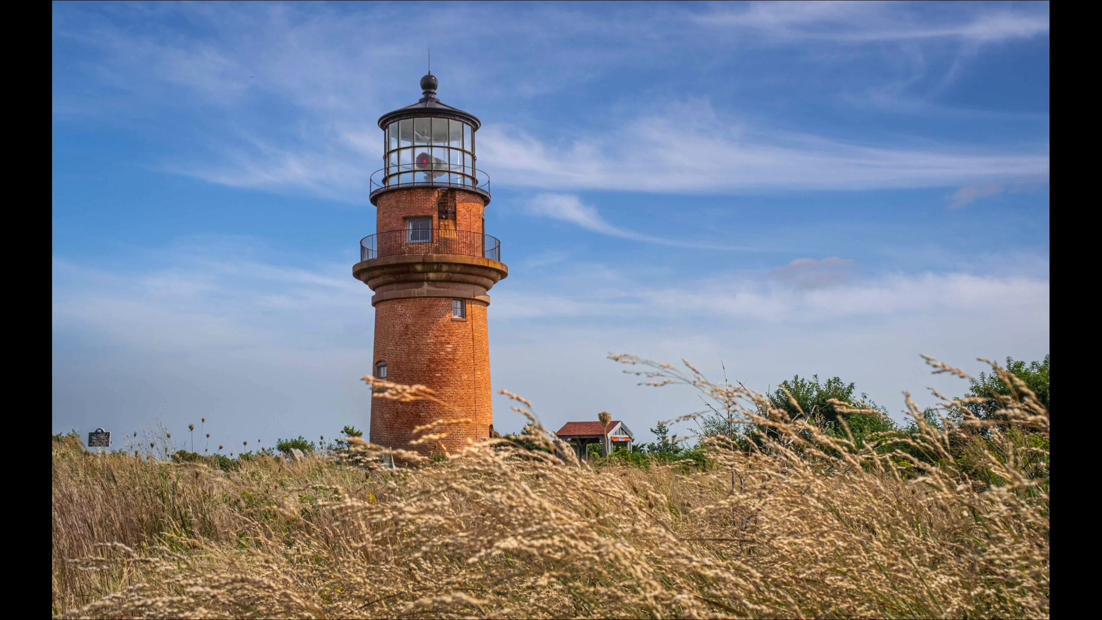
key("f")
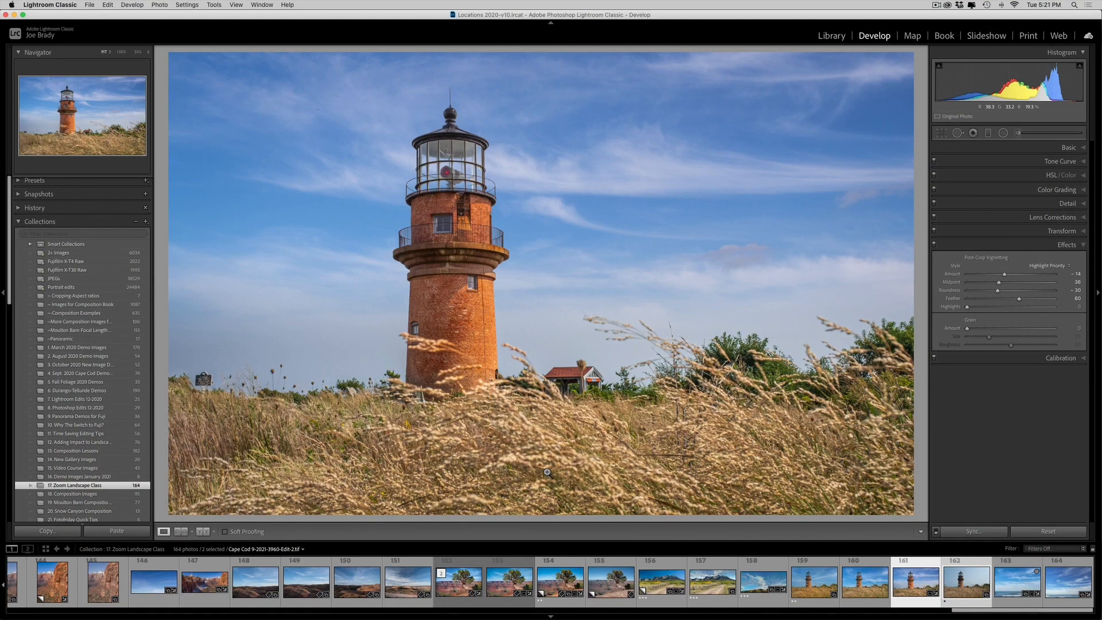
Step: Extend the crop's lower edge slightly to include more foreground grass, and preview the recropped photo full-screen
key("r")
left_click_drag(541, 482, 543, 488)
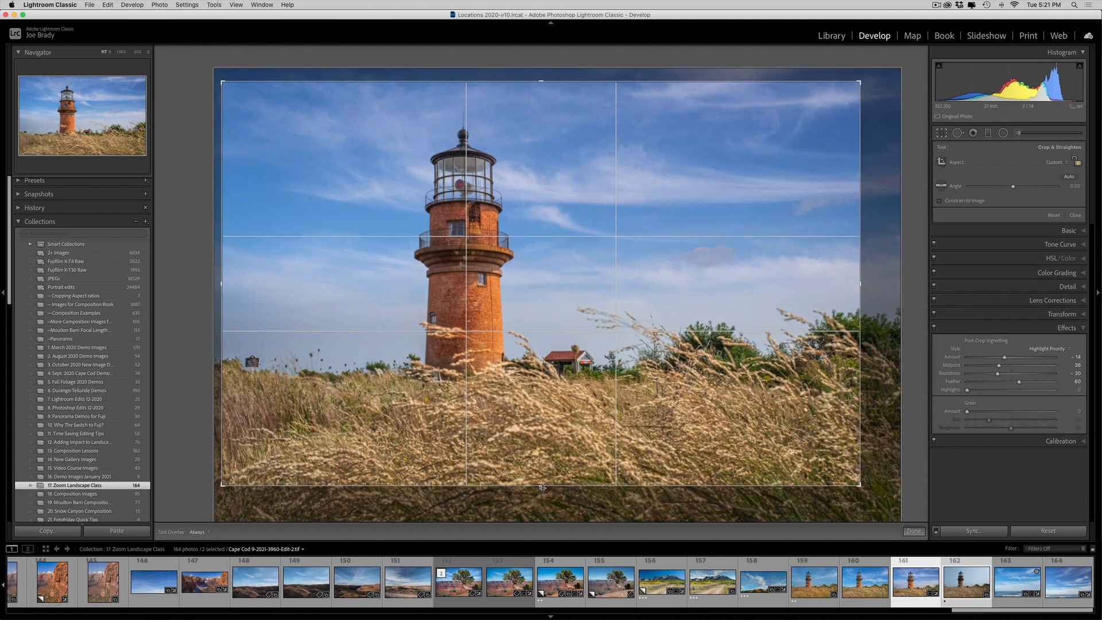
key("r")
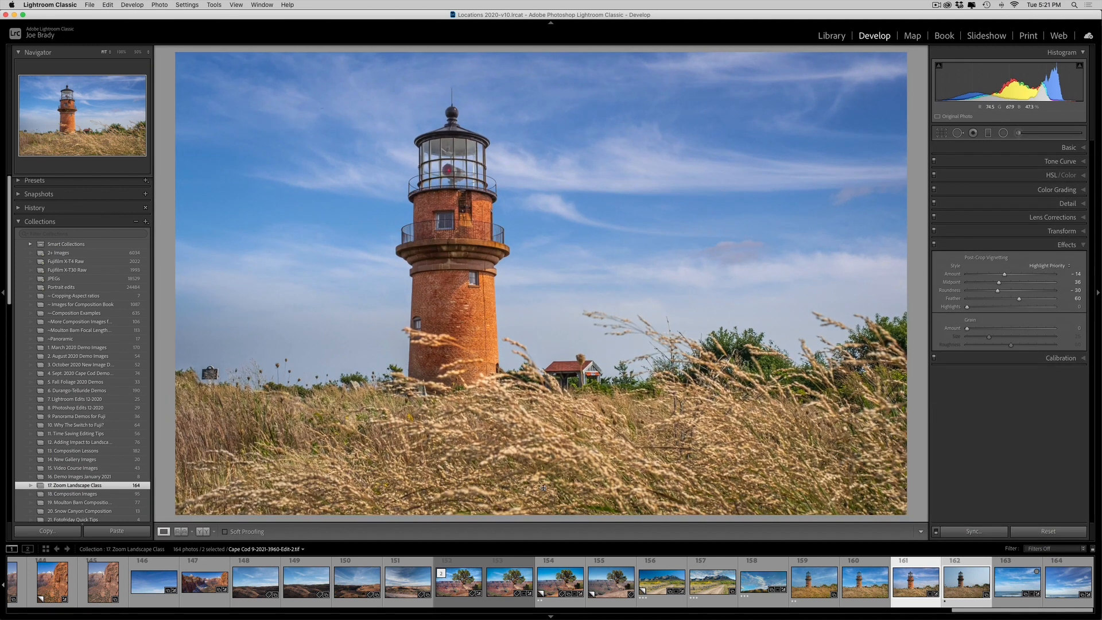
key("r")
key("r")
key("f")
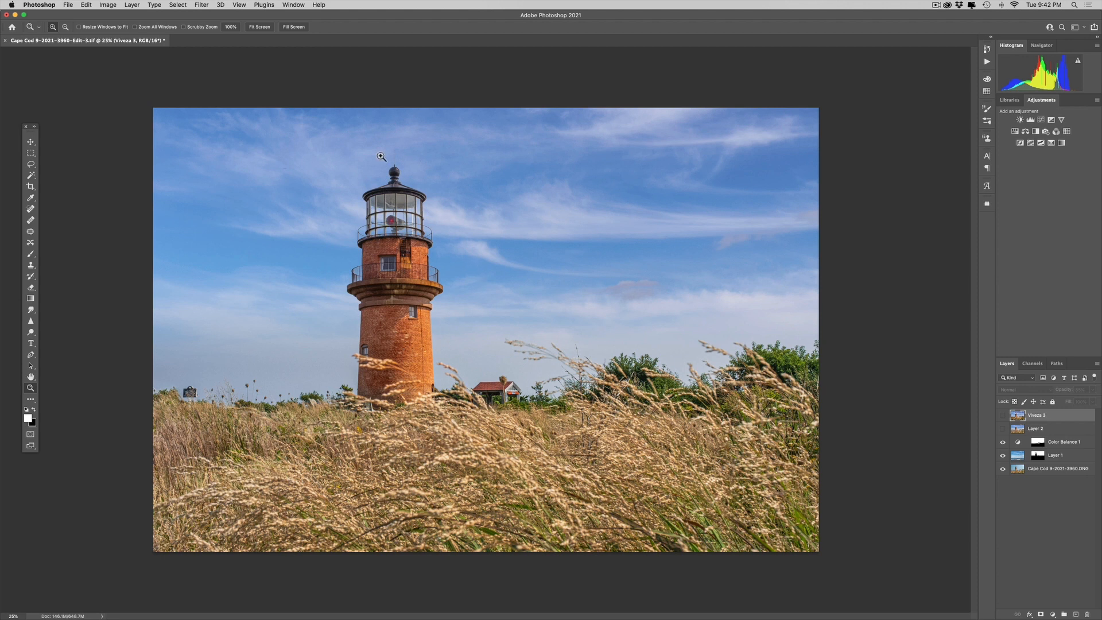
Step: Switch to Photoshop and stamp the visible lighthouse, sky and Color Balance layers into a merged layer above Color Balance 1
left_click(1056, 442)
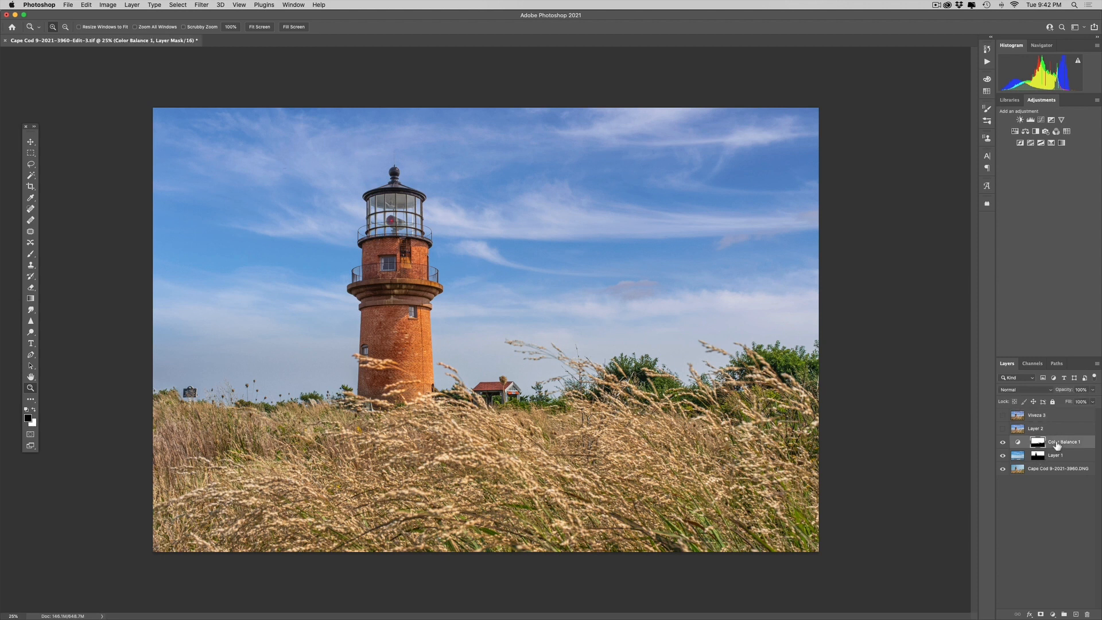
left_click(1050, 469, "shift")
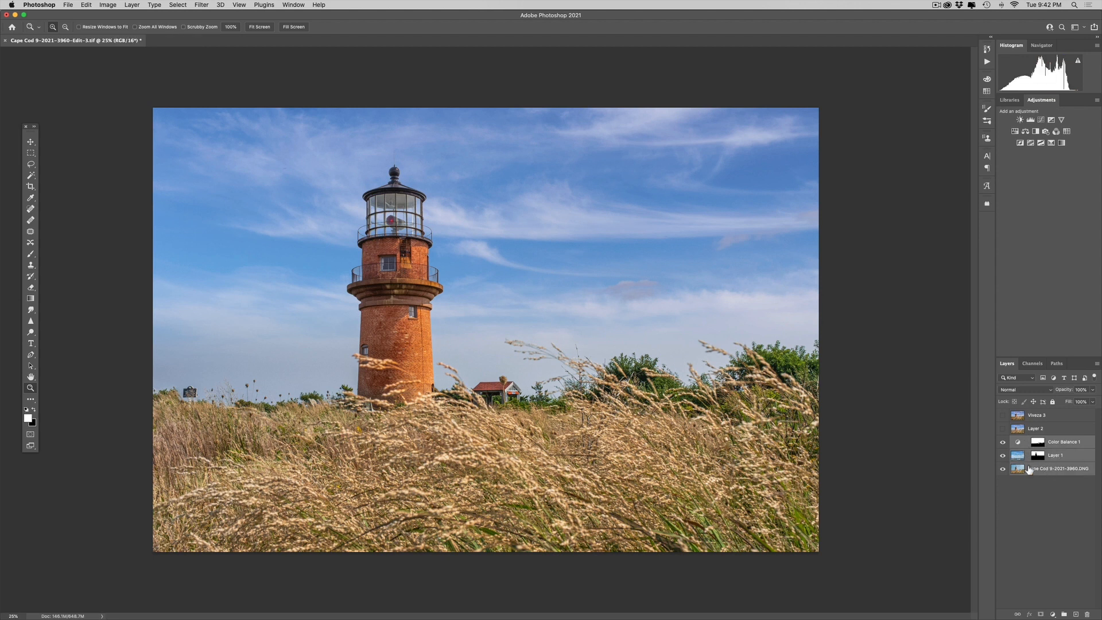
left_click(1096, 364)
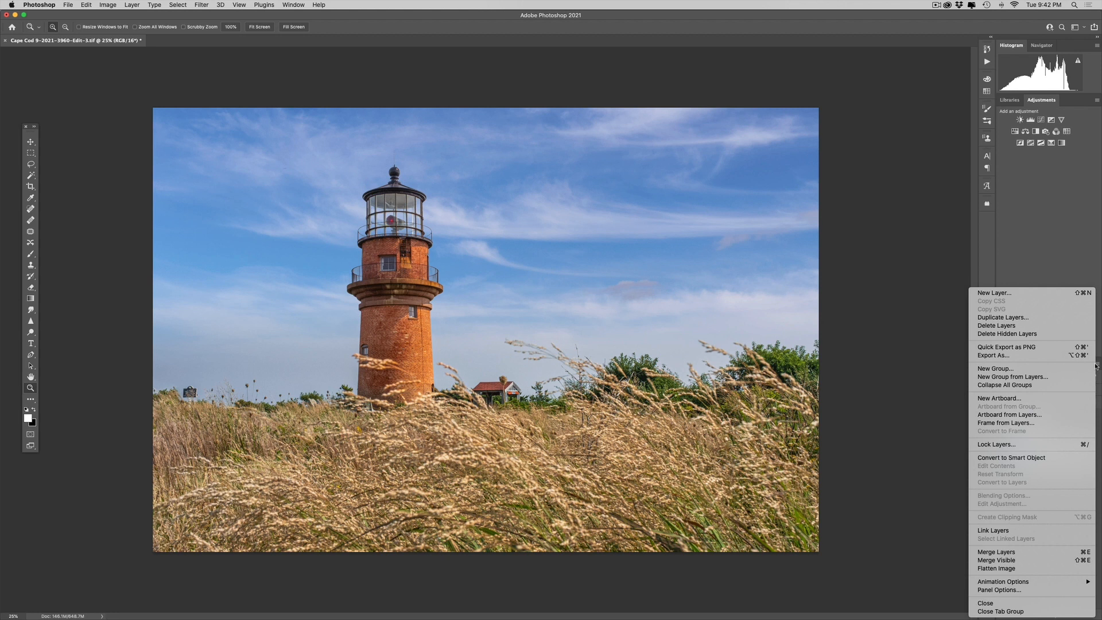
left_click(1025, 562, "alt")
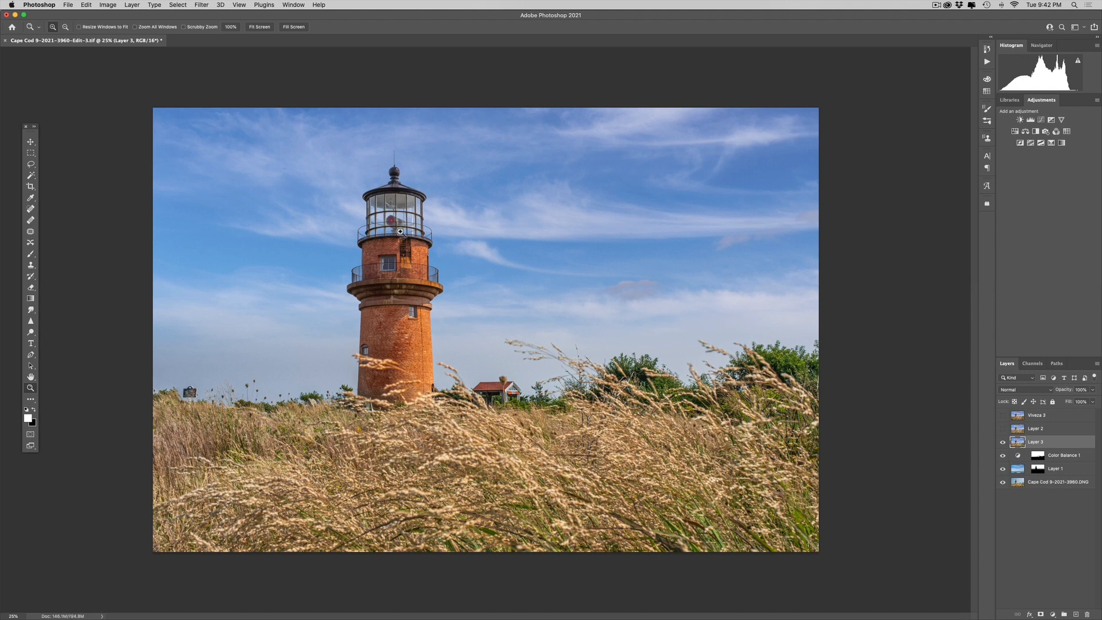
Step: Start a Lens Flare on the merged layer, preview it in the sky with 35mm Prime, and choose the 105mm Prime lens type
left_click(202, 5)
mouse_move(216, 161)
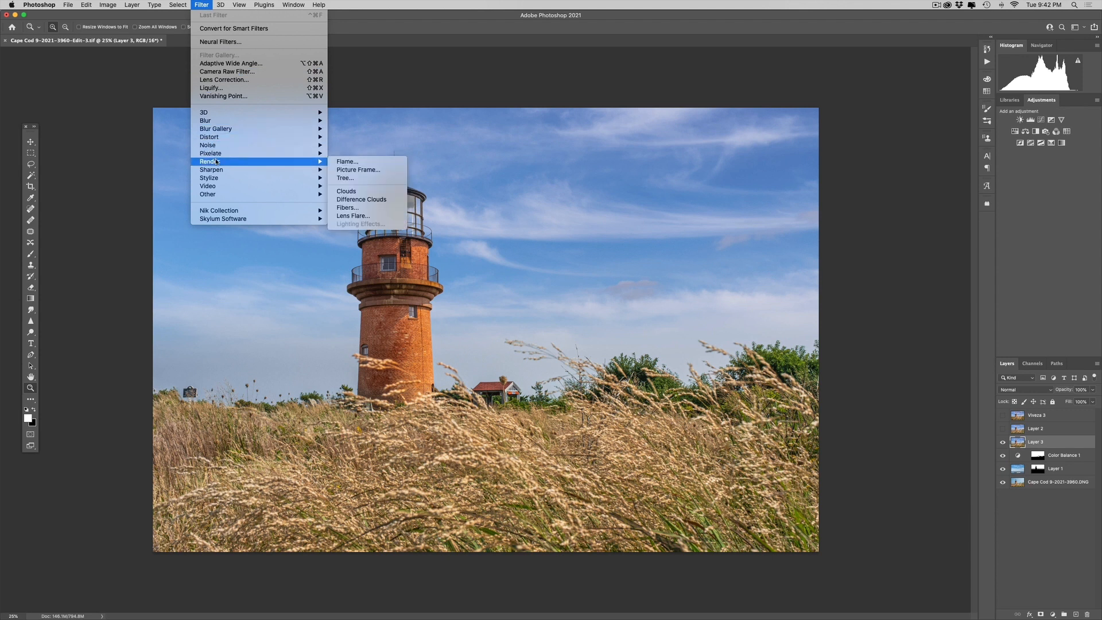
left_click(356, 216)
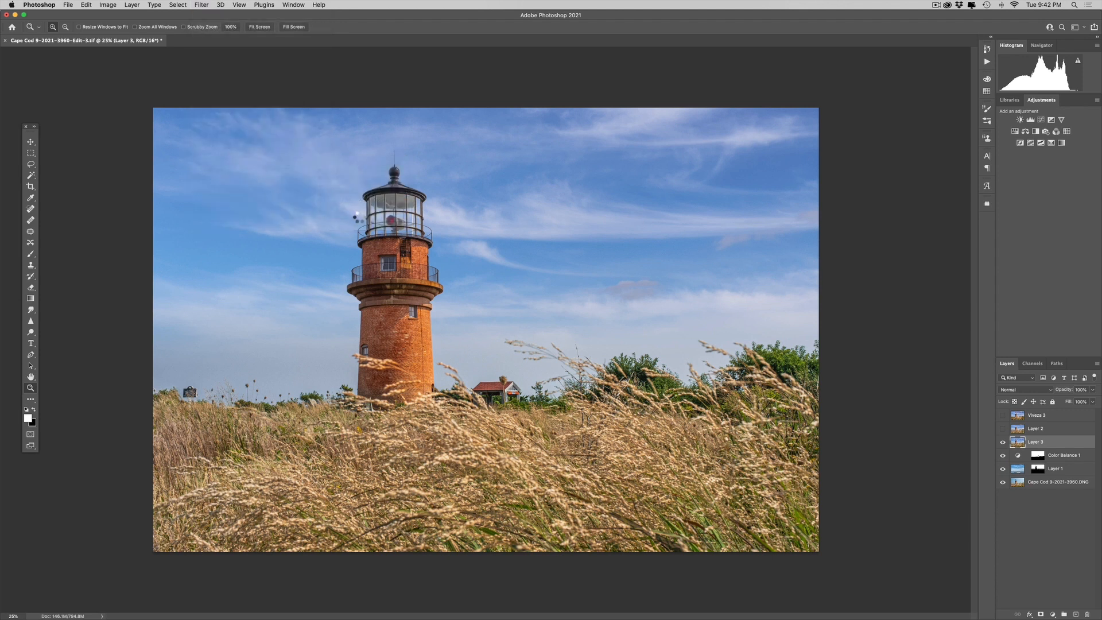
left_click(532, 211)
left_click_drag(532, 211, 536, 204)
left_click(468, 317)
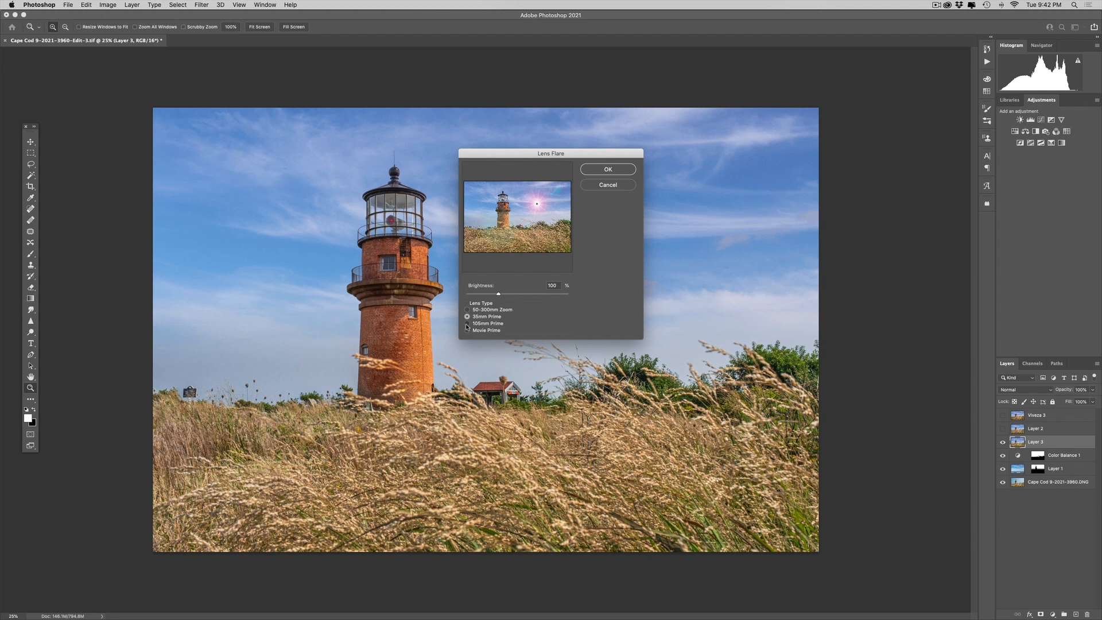
left_click(467, 324)
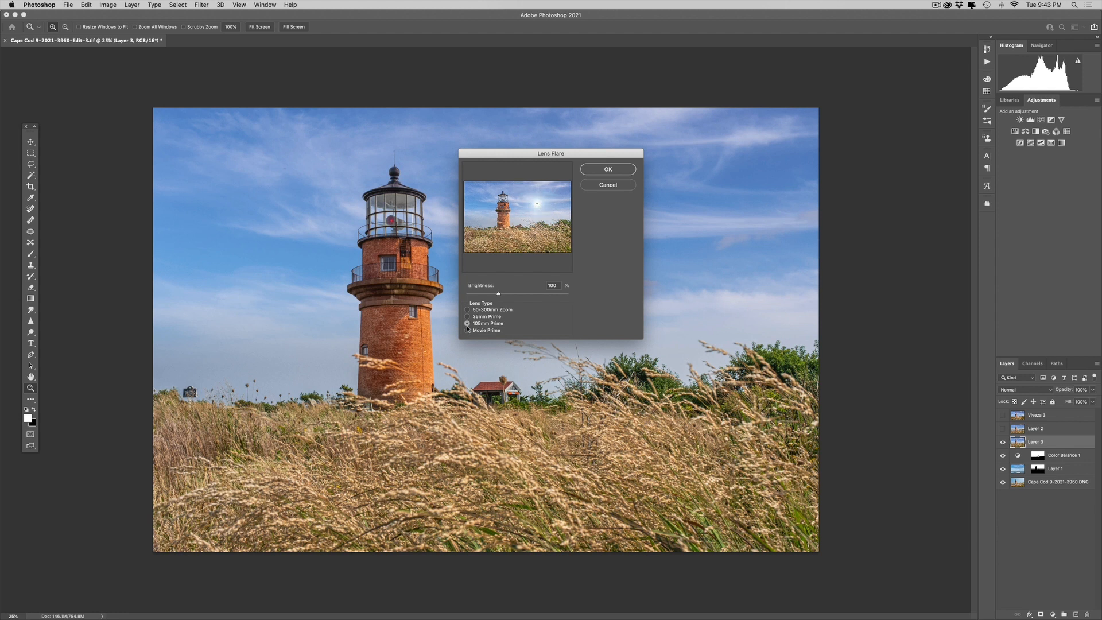
Step: Reduce the lens flare's brightness to 29%, place it on the lighthouse lantern and apply it
left_click(498, 295)
left_click_drag(498, 294, 474, 296)
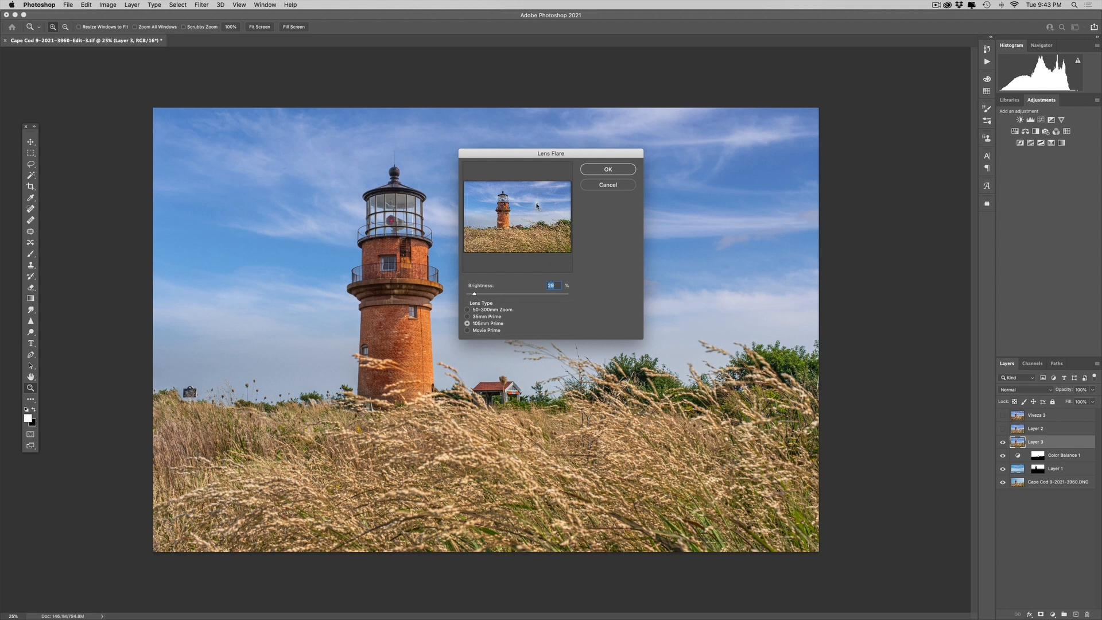
left_click(505, 203)
left_click(608, 171)
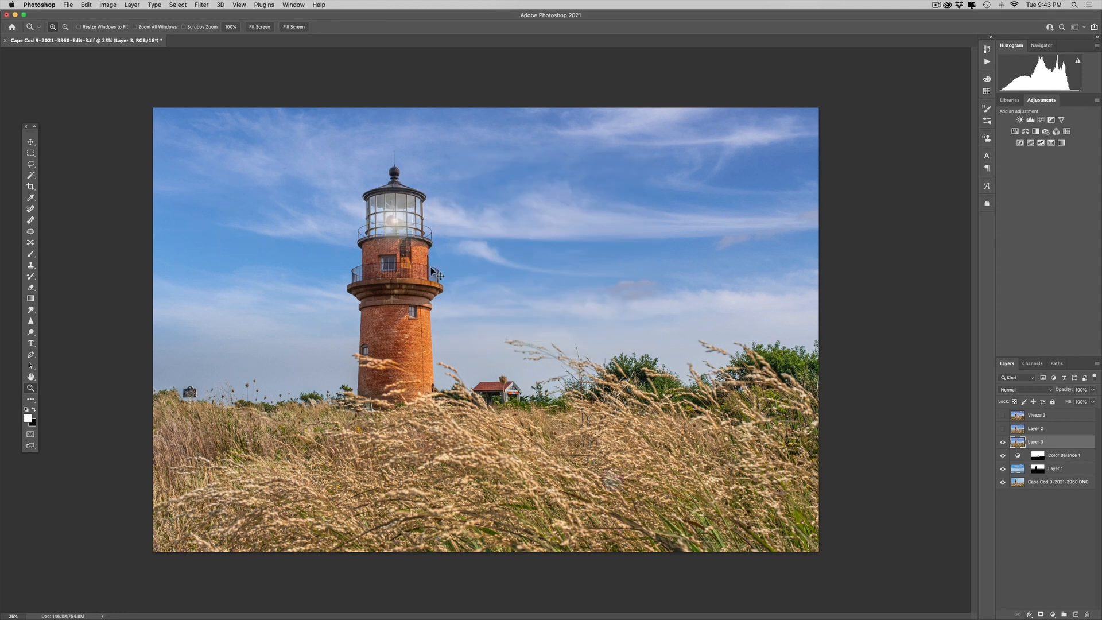
Step: Undo the lens flare and reapply it with the same 105mm Prime settings, repositioned on the lighthouse lantern
key("super+z")
left_click(198, 4)
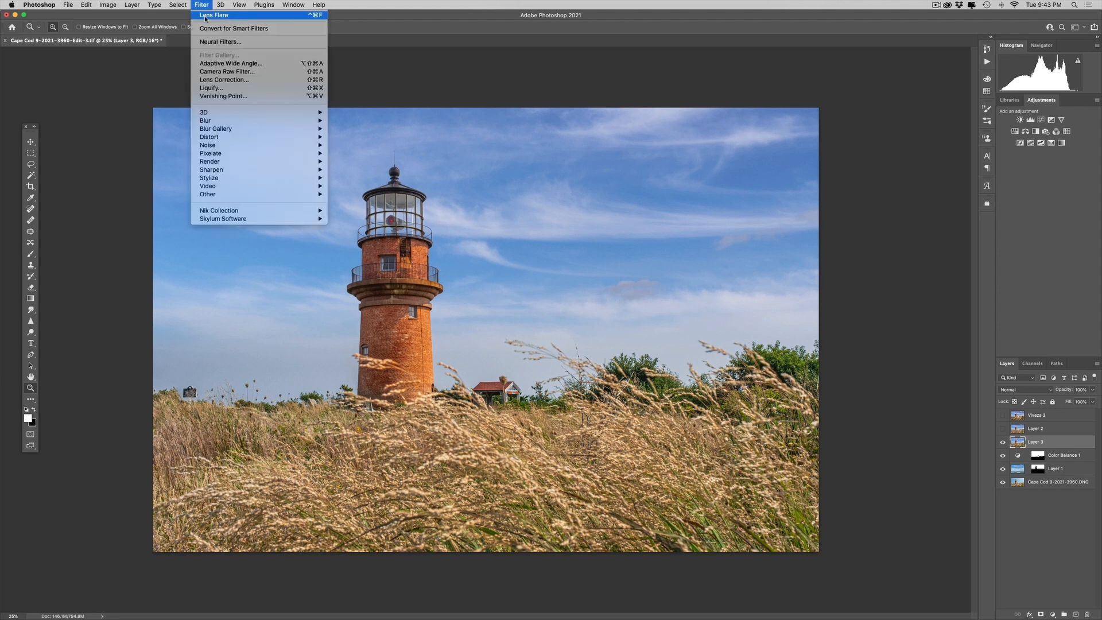
mouse_move(222, 162)
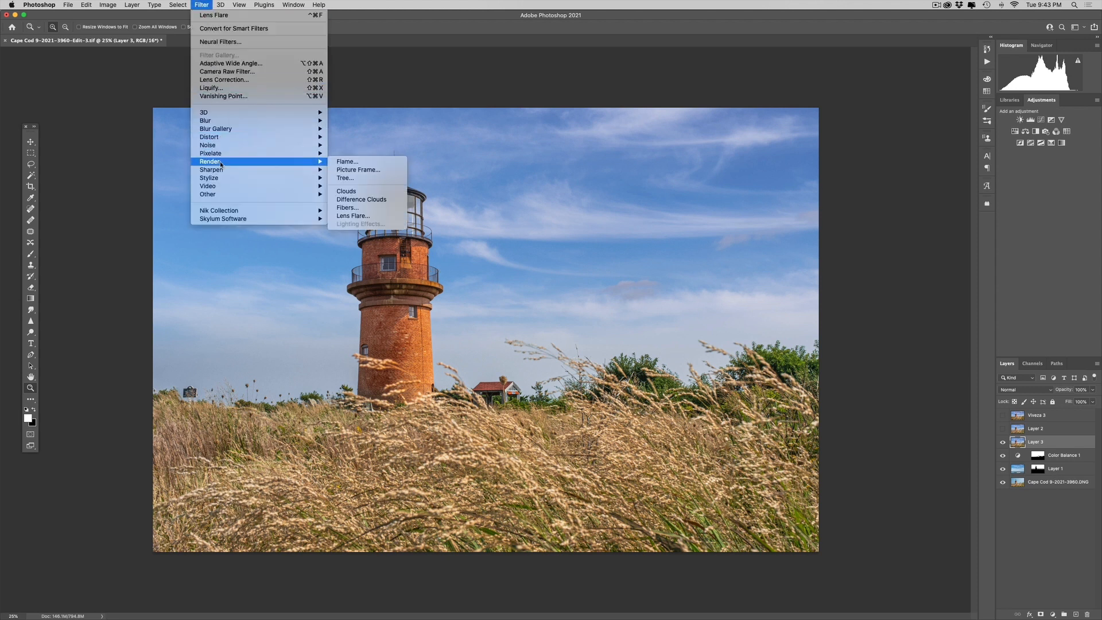
left_click(352, 216)
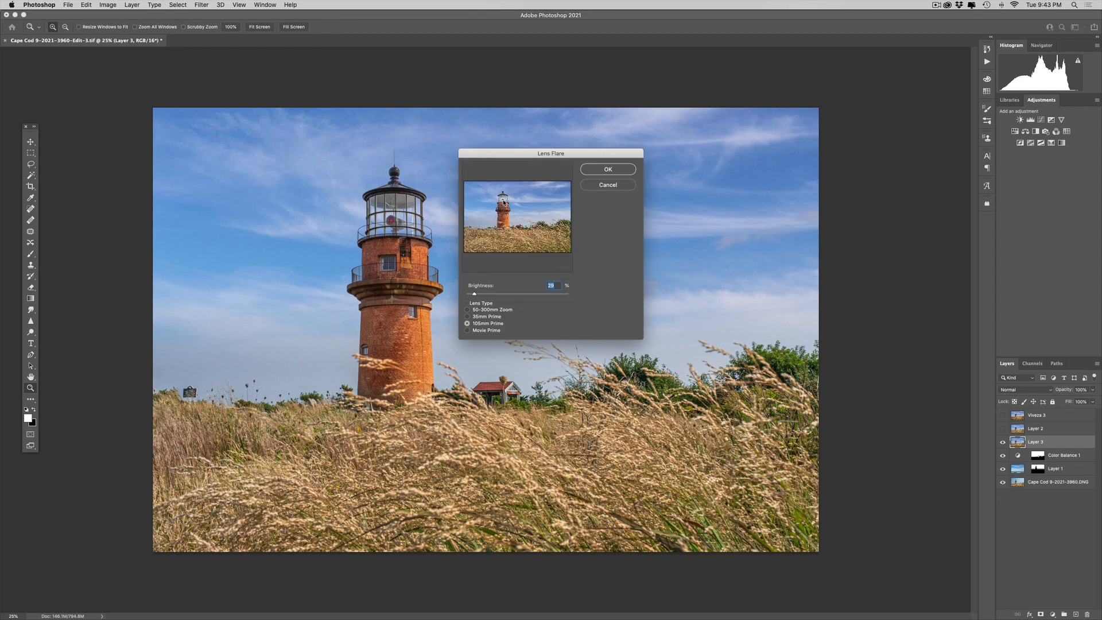
left_click(504, 202)
left_click(609, 171)
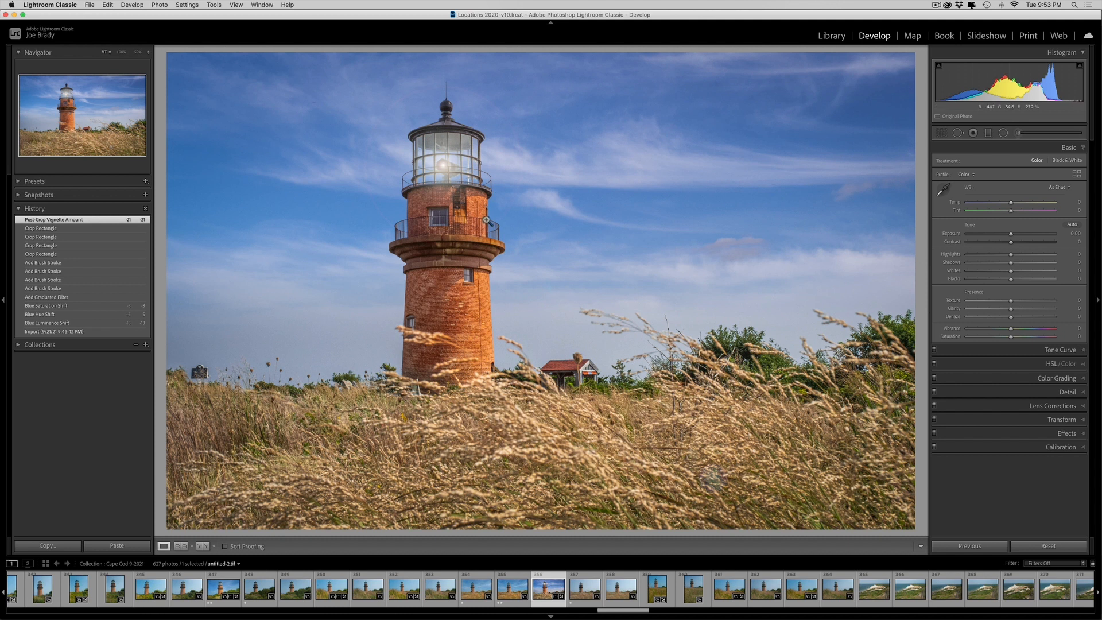
Step: Switch to Lightroom and examine the mask overlay of the graduated filter covering the sky
left_click(988, 133)
left_click(553, 345)
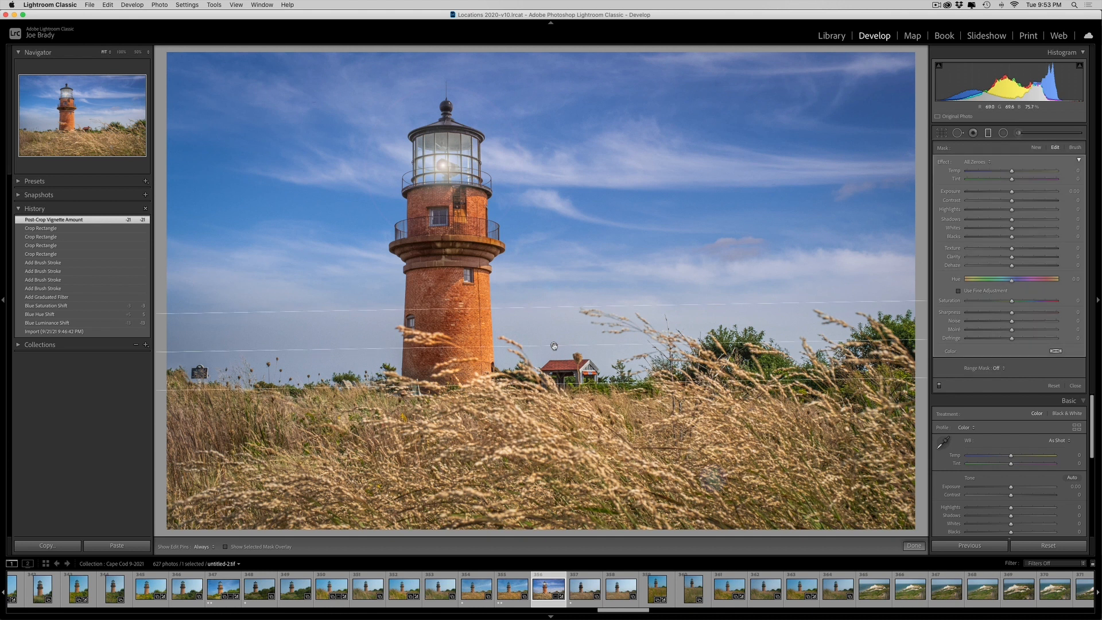
key("o")
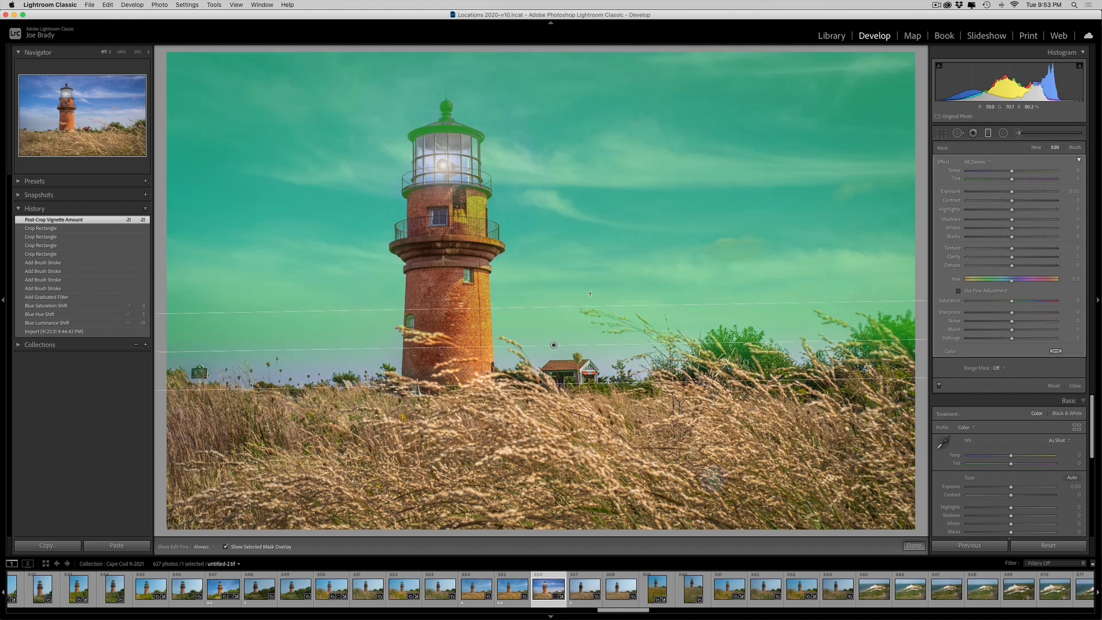
key("o")
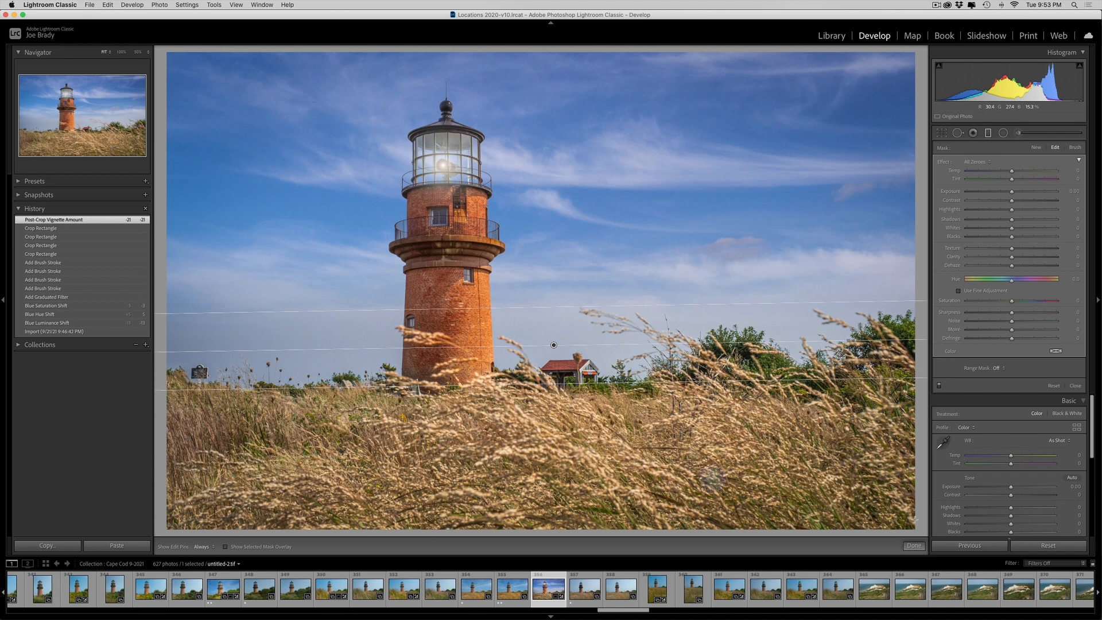
left_click(914, 545)
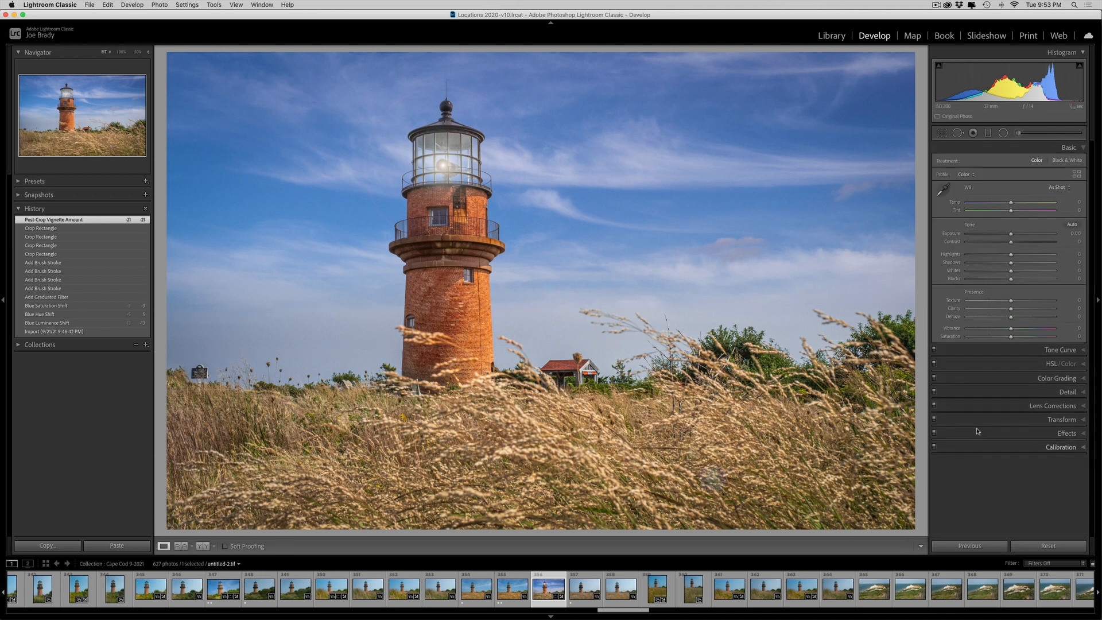
Step: Review the HSL saturation, luminance and hue adjustments for blue, and view the finished lighthouse photo full-screen
left_click(1051, 366)
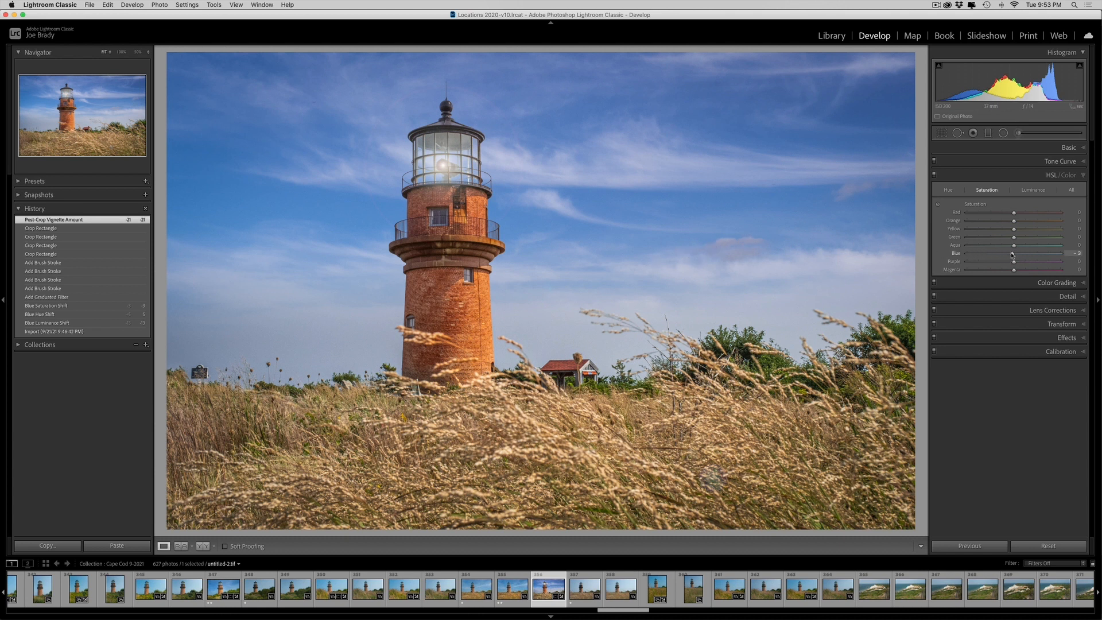
left_click(1033, 190)
left_click(950, 191)
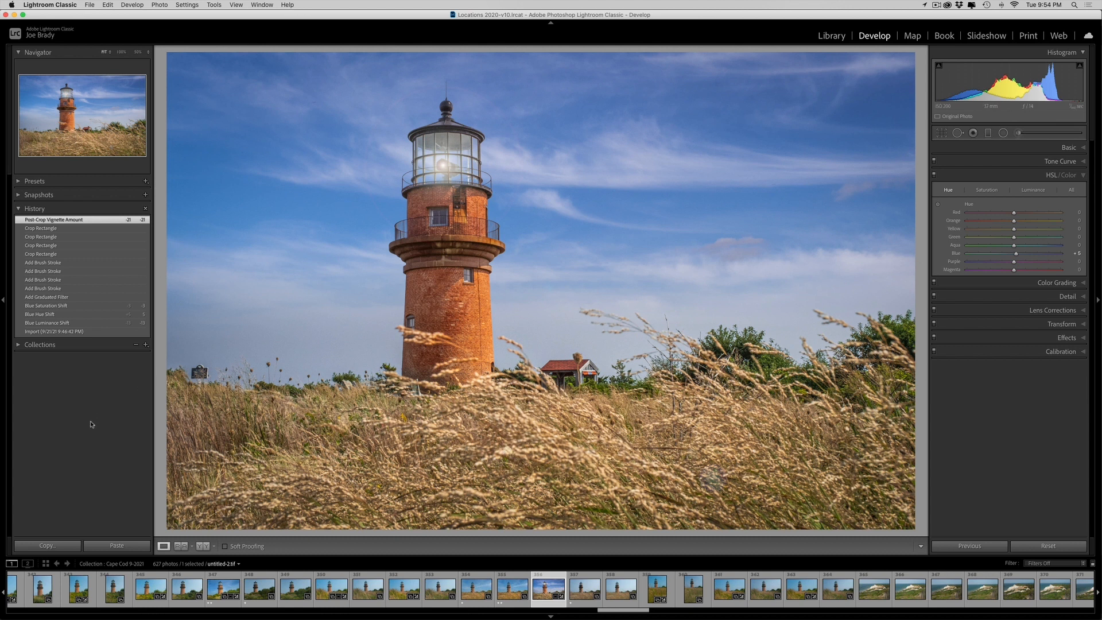
key("f")
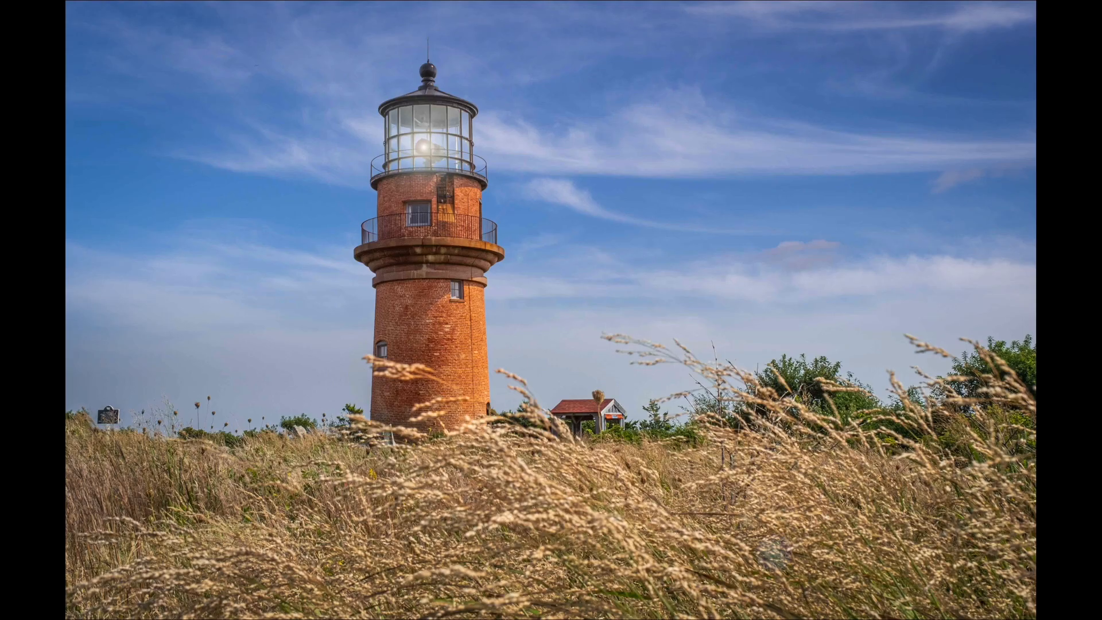